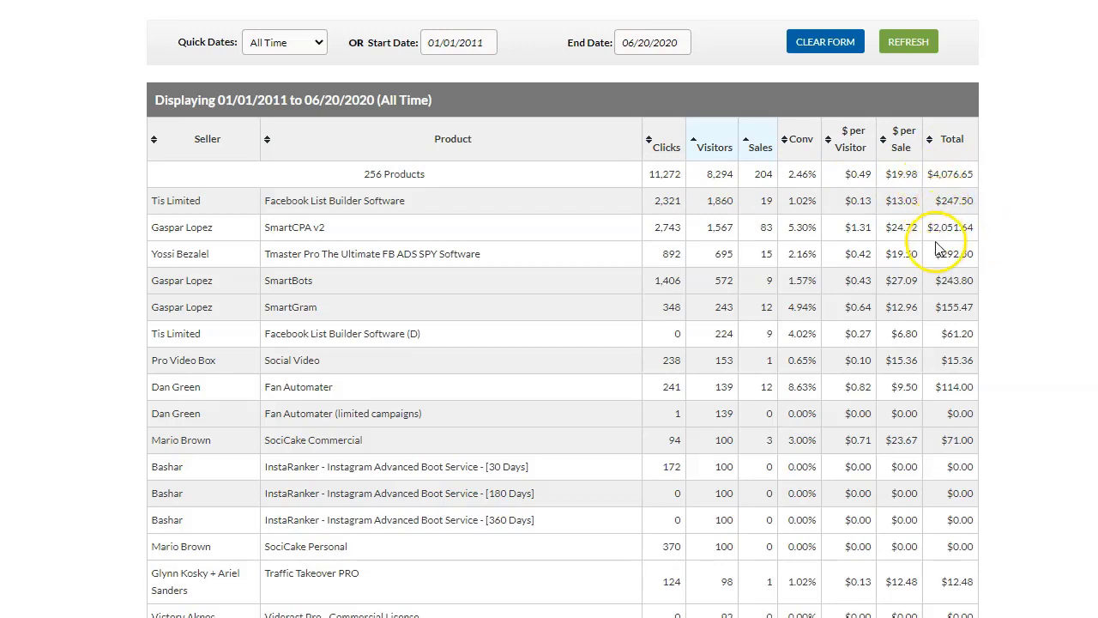
Review the all-time affiliate statistics per product, comparing clicks, visitors, sales, conversion and total earnings down the dashboard table.
{"action": "scroll", "coordinate": [942, 313], "scroll_direction": "down", "scroll_amount": 1}
{"action": "scroll", "coordinate": [941, 313], "scroll_direction": "down", "scroll_amount": 7}
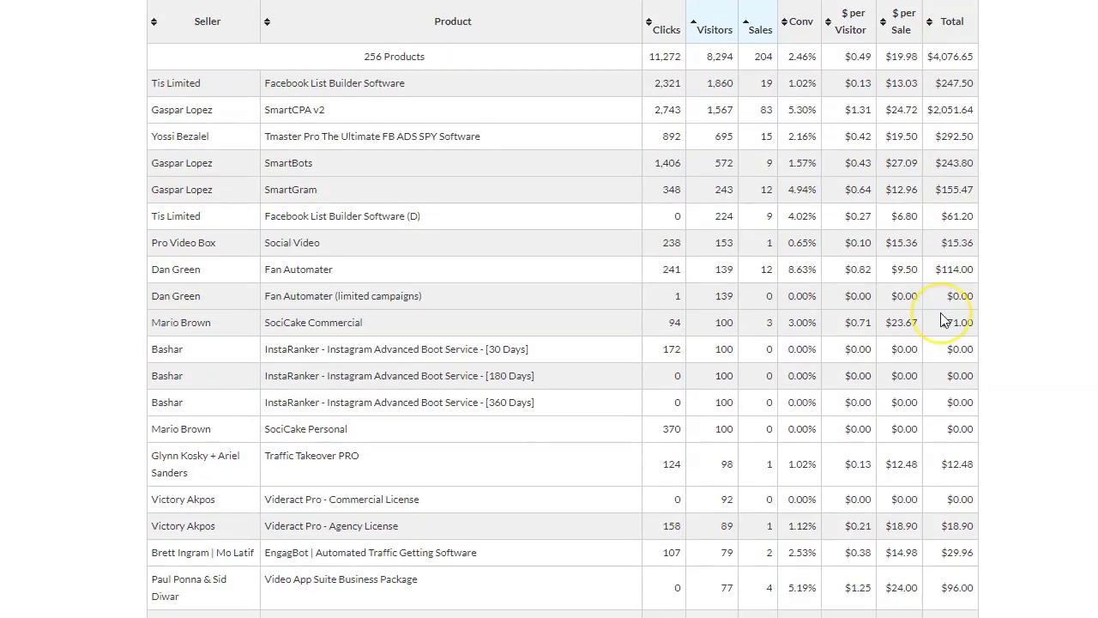
{"action": "scroll", "coordinate": [942, 319], "scroll_direction": "down", "scroll_amount": 4}
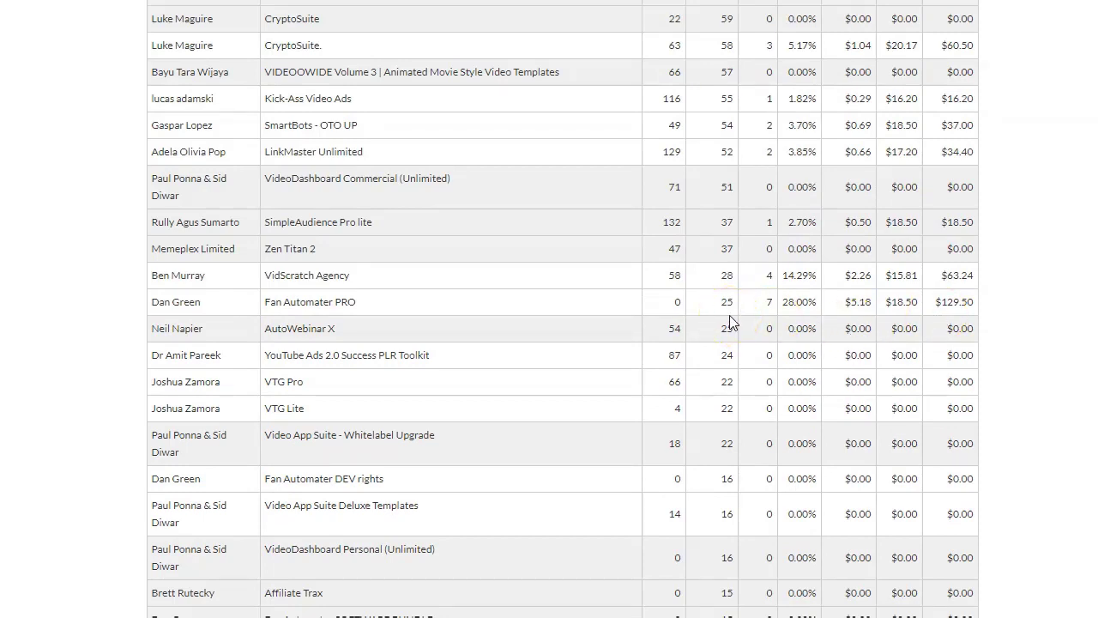
{"action": "left_click", "coordinate": [266, 382]}
{"action": "left_click_drag", "start_coordinate": [266, 382], "coordinate": [302, 382]}
{"action": "left_click", "coordinate": [304, 382]}
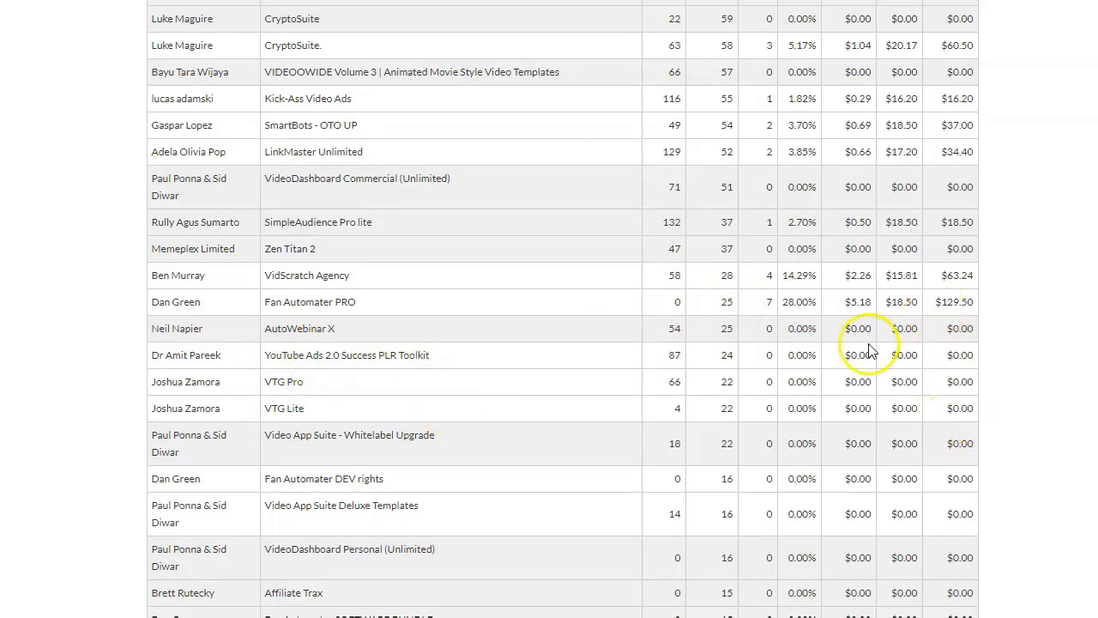
{"action": "scroll", "coordinate": [378, 374], "scroll_direction": "down", "scroll_amount": 2}
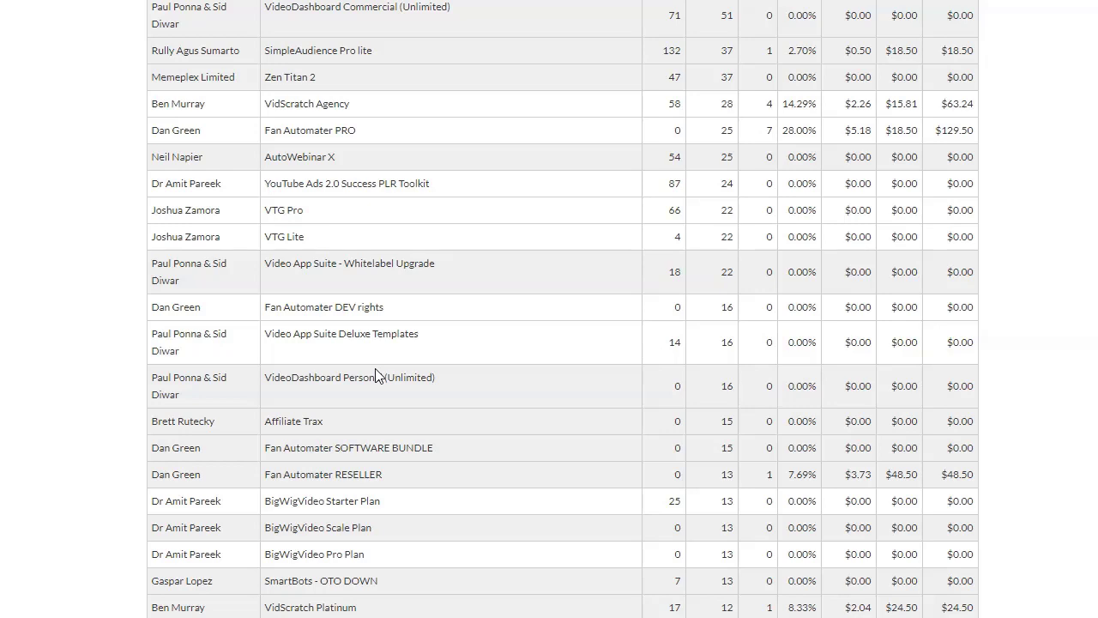
{"action": "scroll", "coordinate": [375, 368], "scroll_direction": "down", "scroll_amount": 2}
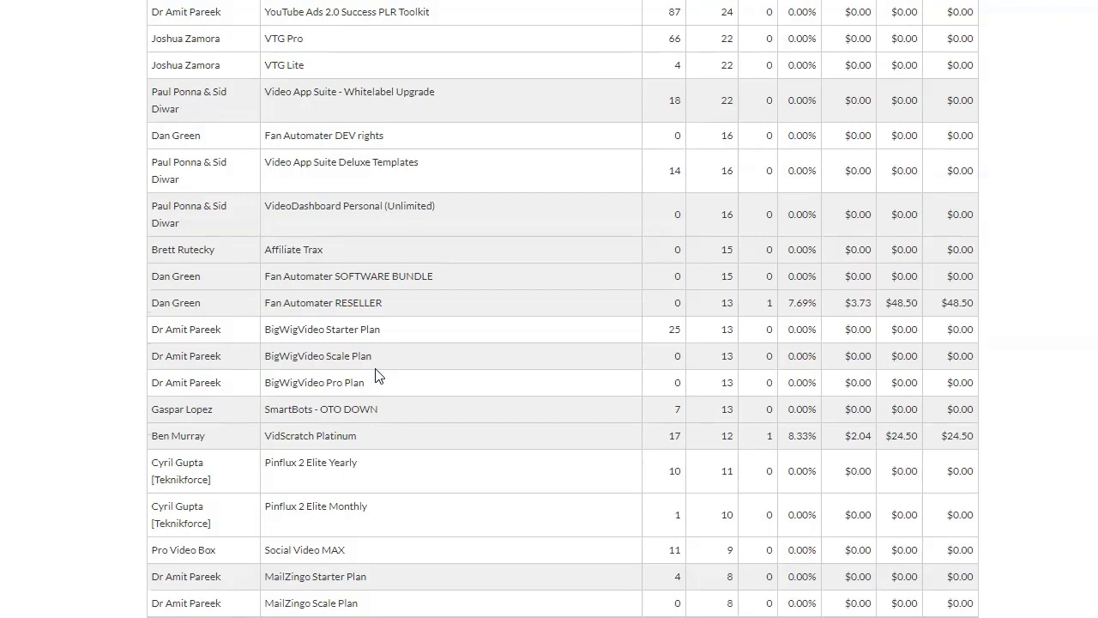
{"action": "scroll", "coordinate": [375, 369], "scroll_direction": "up", "scroll_amount": 18}
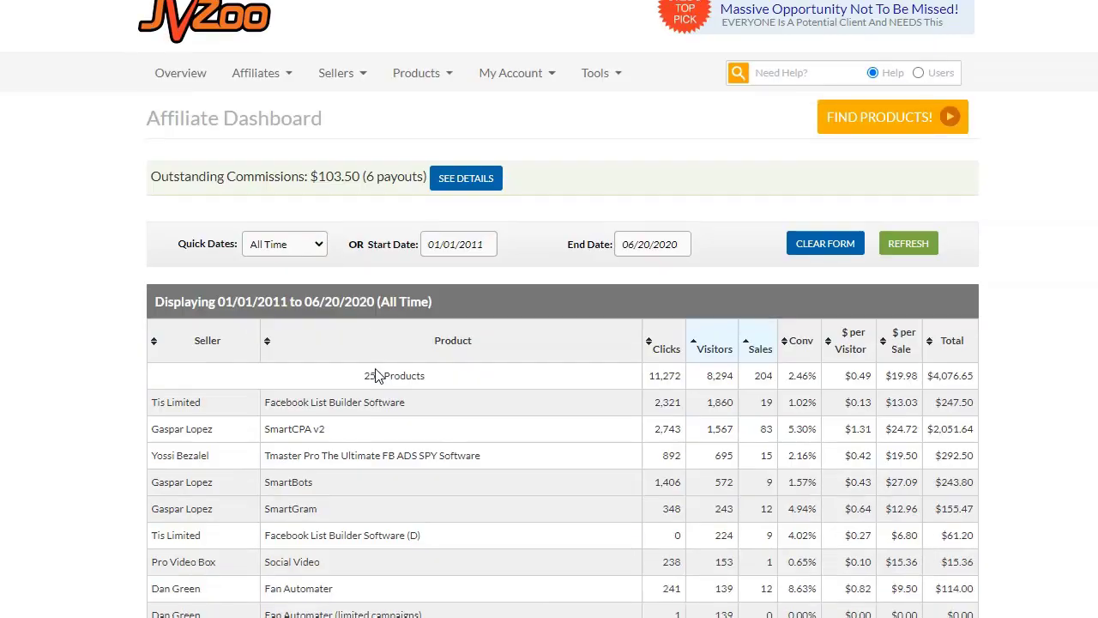
{"action": "scroll", "coordinate": [374, 374], "scroll_direction": "down", "scroll_amount": 2}
{"action": "scroll", "coordinate": [375, 375], "scroll_direction": "up", "scroll_amount": 3}
Open the Find Products page for affiliates.
{"action": "left_click", "coordinate": [68, 208]}
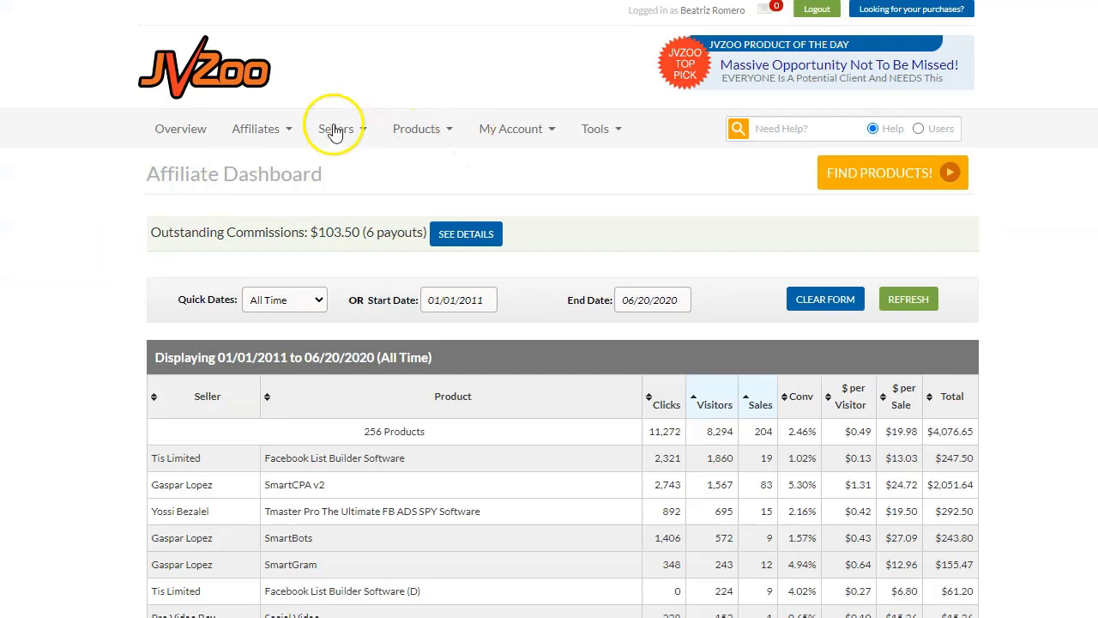
{"action": "left_click", "coordinate": [281, 133]}
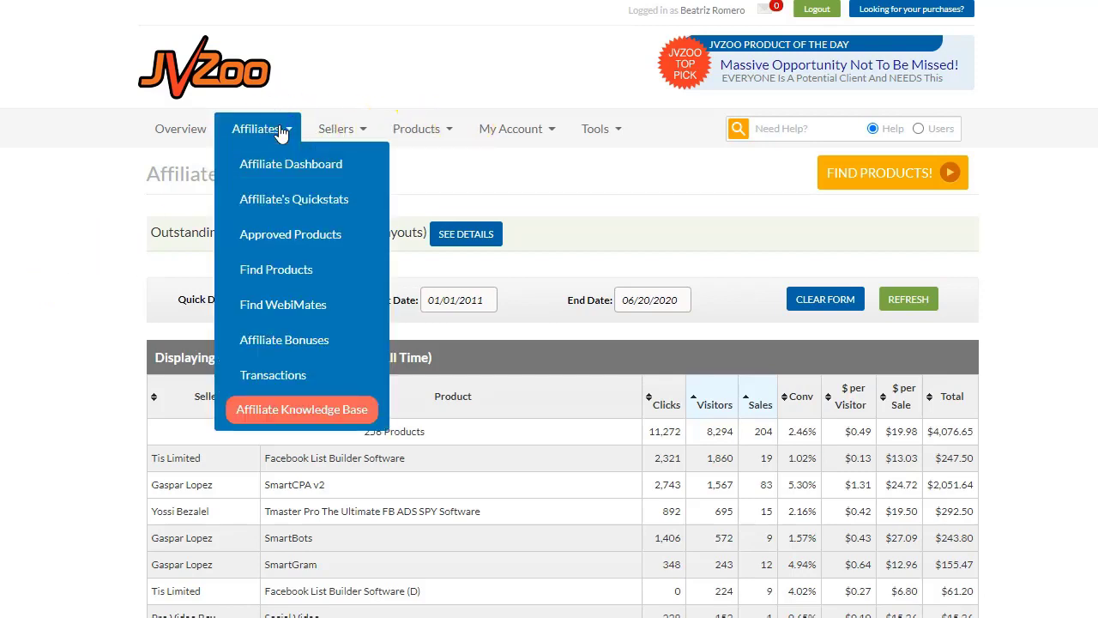
{"action": "left_click", "coordinate": [286, 271]}
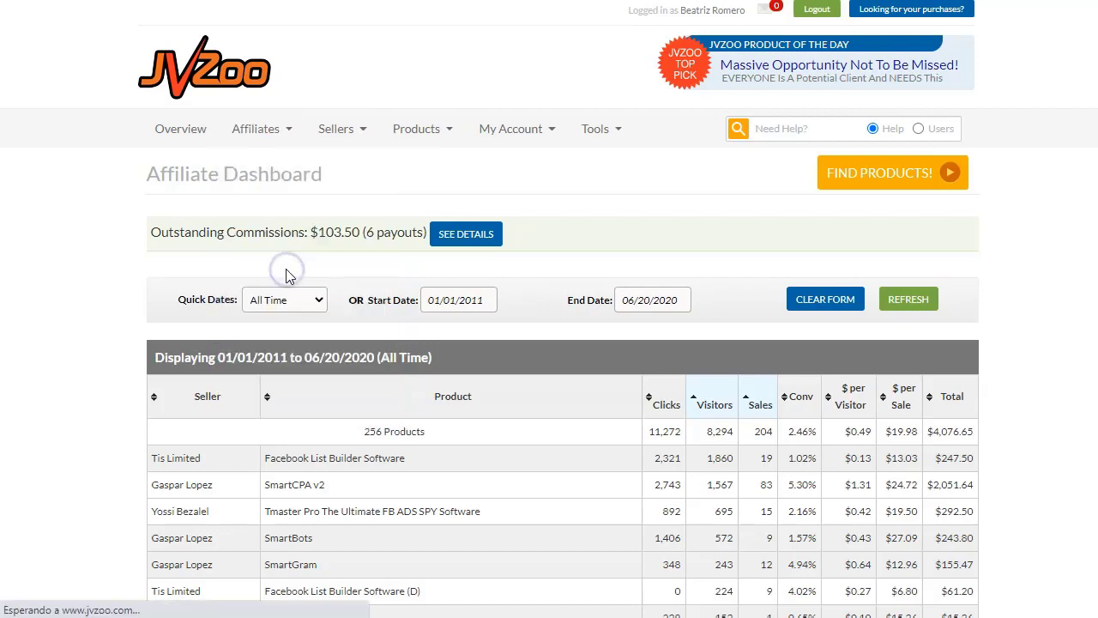
{"action": "left_click", "coordinate": [171, 306]}
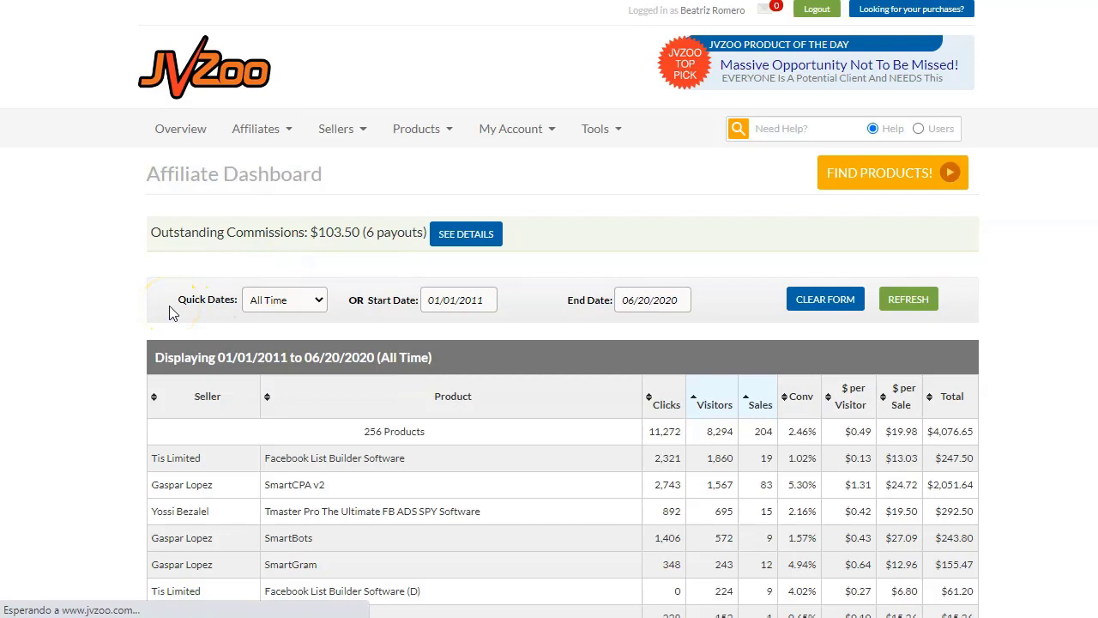
{"action": "left_click", "coordinate": [113, 331]}
{"action": "left_click", "coordinate": [432, 289]}
Examine the product listing's columns, including launch date, units sold, conversion, EPC, average price, commission and refund rate.
{"action": "scroll", "coordinate": [434, 291], "scroll_direction": "down", "scroll_amount": 3}
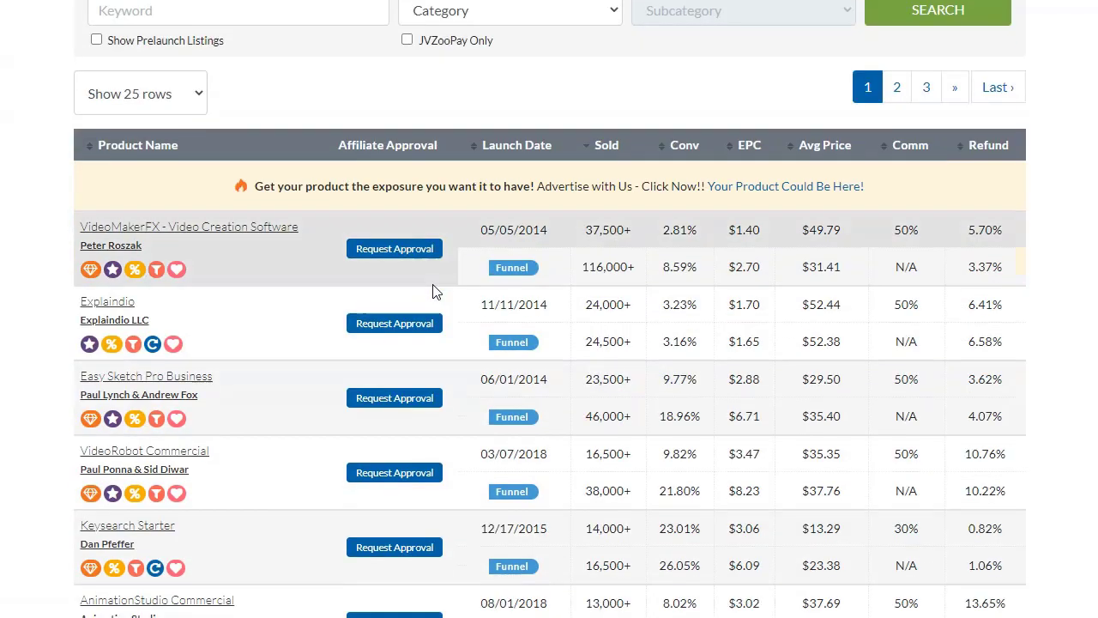
{"action": "scroll", "coordinate": [434, 291], "scroll_direction": "up", "scroll_amount": 3}
{"action": "scroll", "coordinate": [433, 291], "scroll_direction": "down", "scroll_amount": 3}
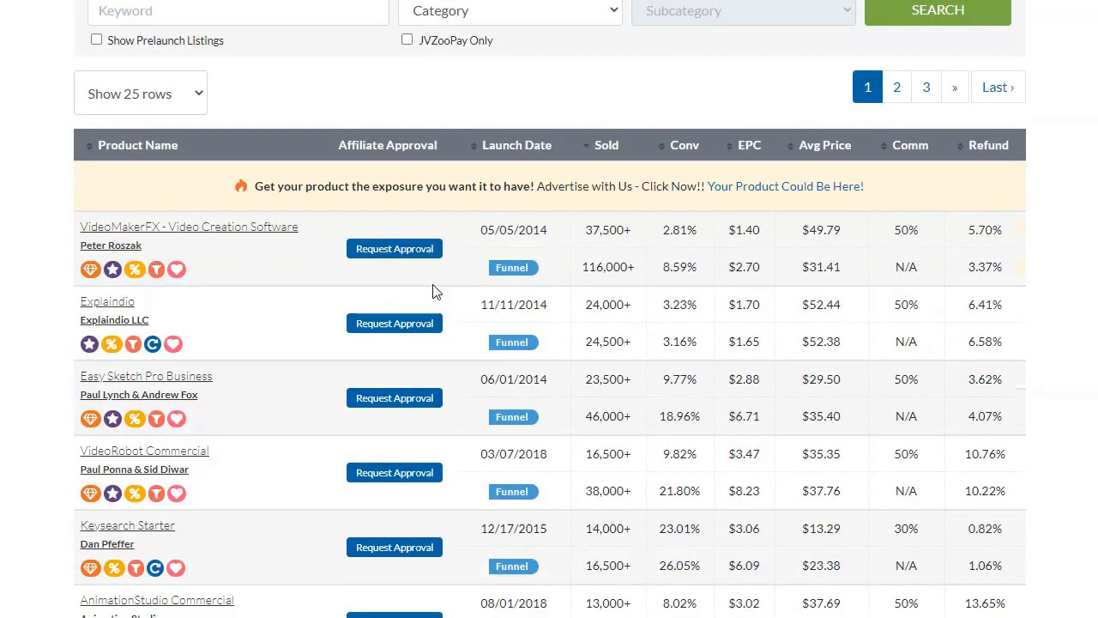
{"action": "scroll", "coordinate": [435, 292], "scroll_direction": "down", "scroll_amount": 1}
{"action": "left_click", "coordinate": [504, 134]}
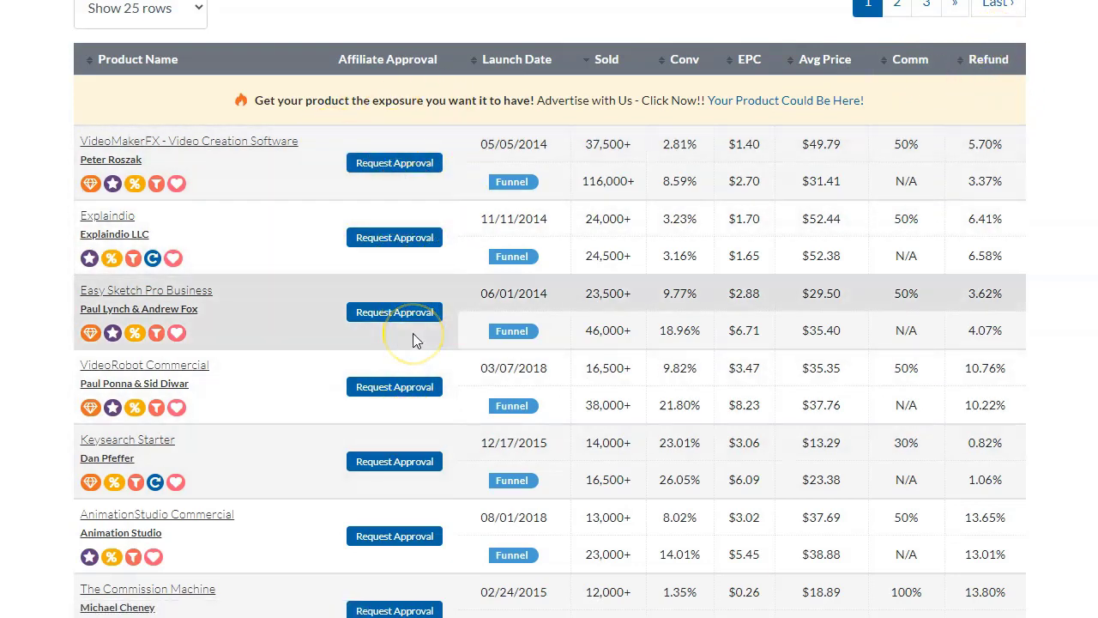
{"action": "scroll", "coordinate": [413, 335], "scroll_direction": "up", "scroll_amount": 2}
{"action": "scroll", "coordinate": [413, 334], "scroll_direction": "down", "scroll_amount": 1}
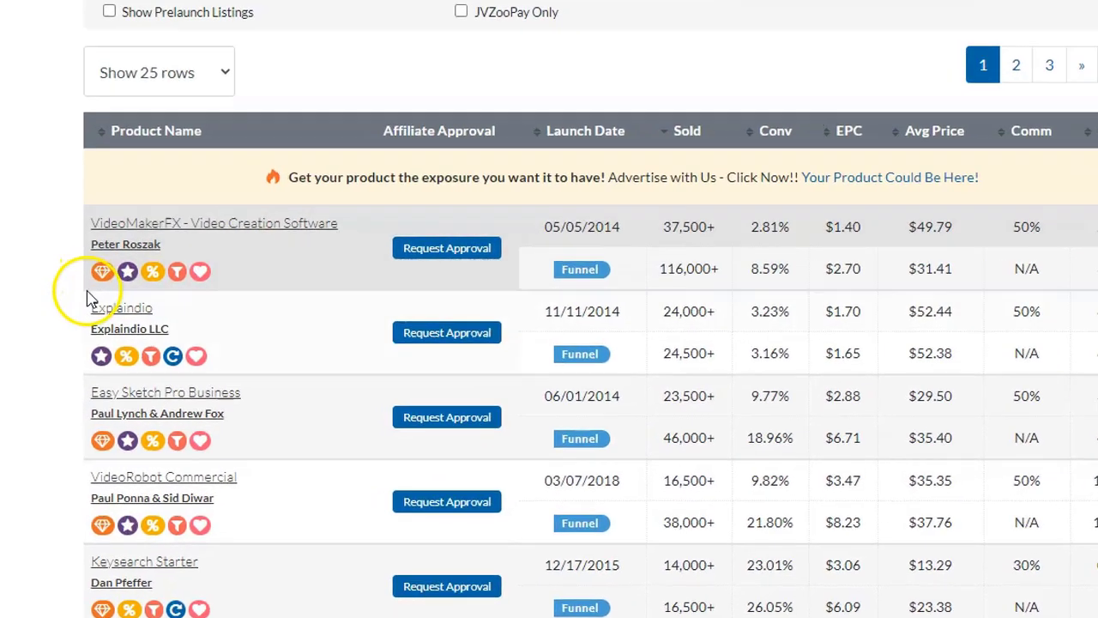
{"action": "mouse_move", "coordinate": [99, 274]}
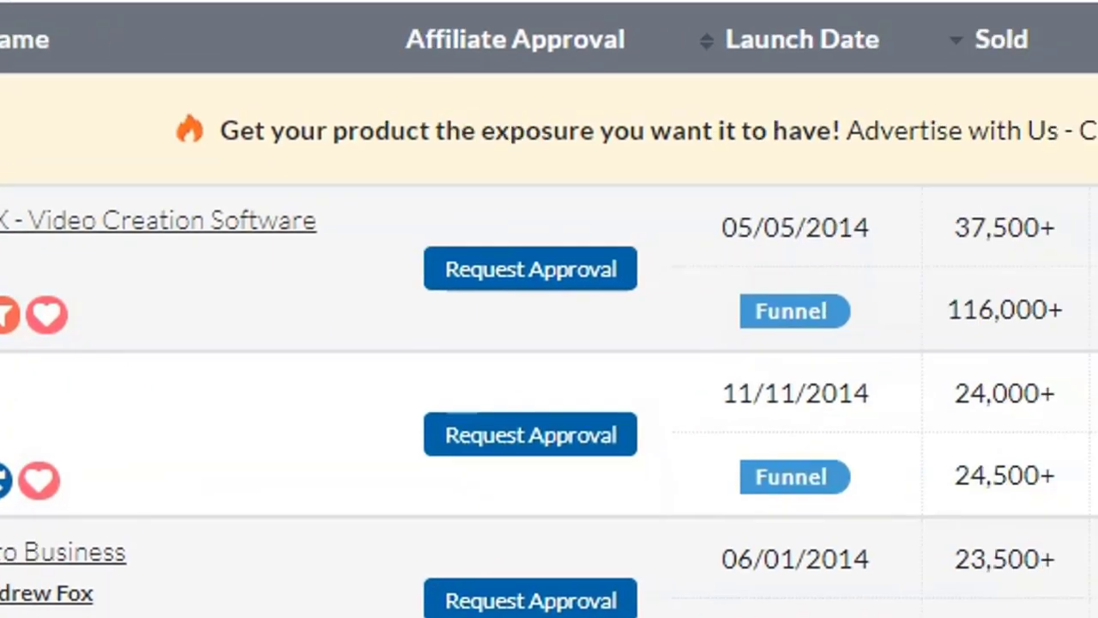
{"action": "left_click", "coordinate": [1097, 13]}
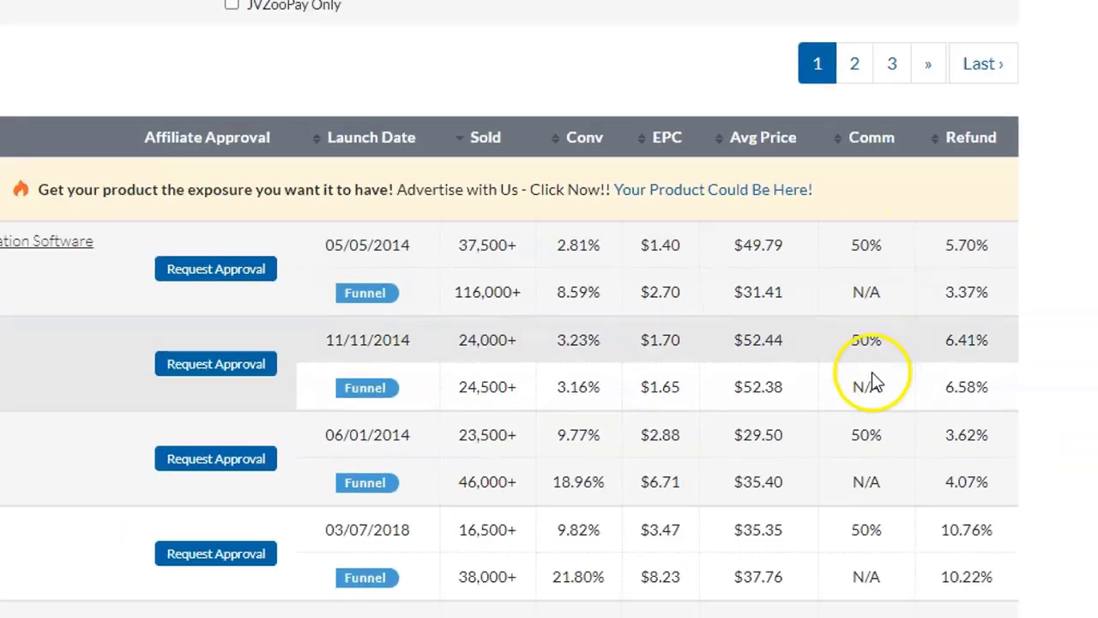
Look through the best-selling products on the first page, comparing their commissions, refund rates and affiliate approval status.
{"action": "scroll", "coordinate": [907, 360], "scroll_direction": "down", "scroll_amount": 4}
{"action": "scroll", "coordinate": [907, 378], "scroll_direction": "down", "scroll_amount": 2}
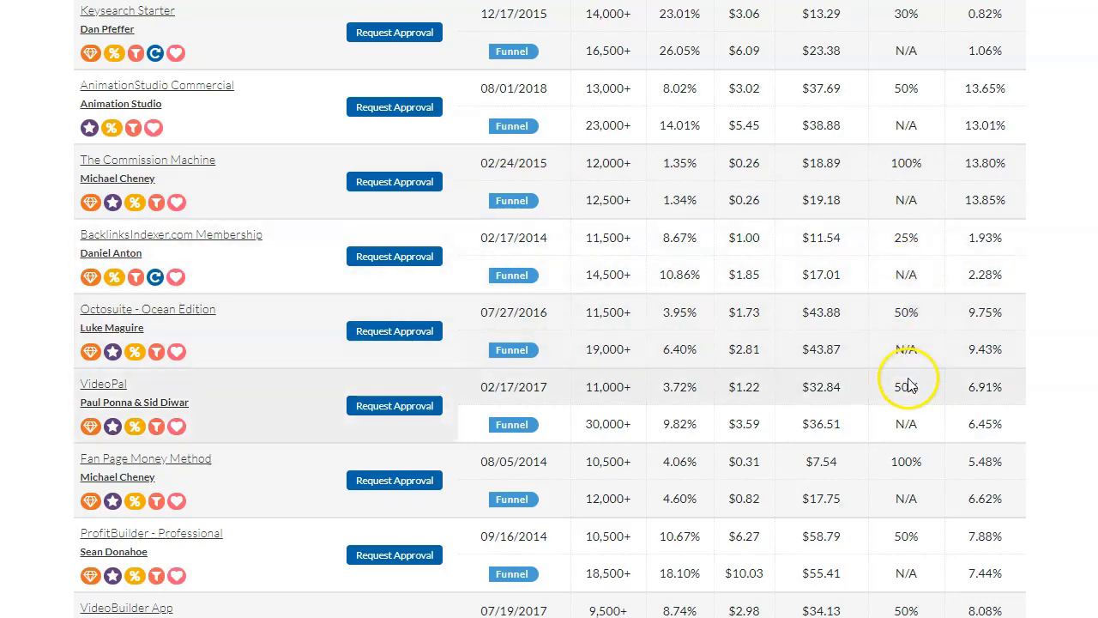
{"action": "scroll", "coordinate": [907, 387], "scroll_direction": "down", "scroll_amount": 2}
{"action": "scroll", "coordinate": [918, 324], "scroll_direction": "down", "scroll_amount": 1}
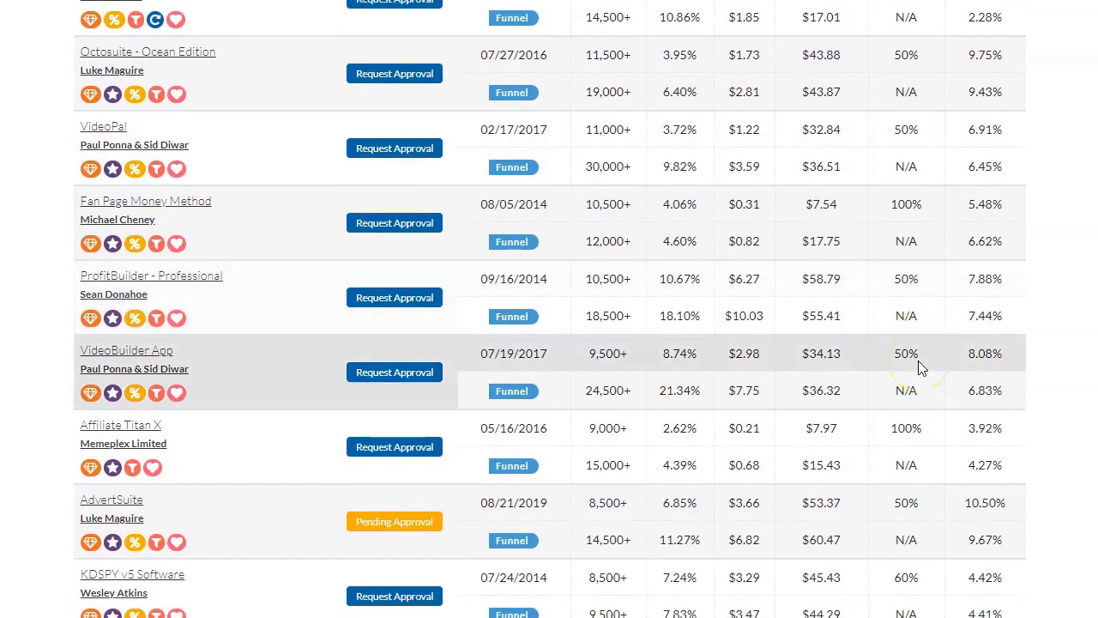
{"action": "scroll", "coordinate": [919, 367], "scroll_direction": "down", "scroll_amount": 5}
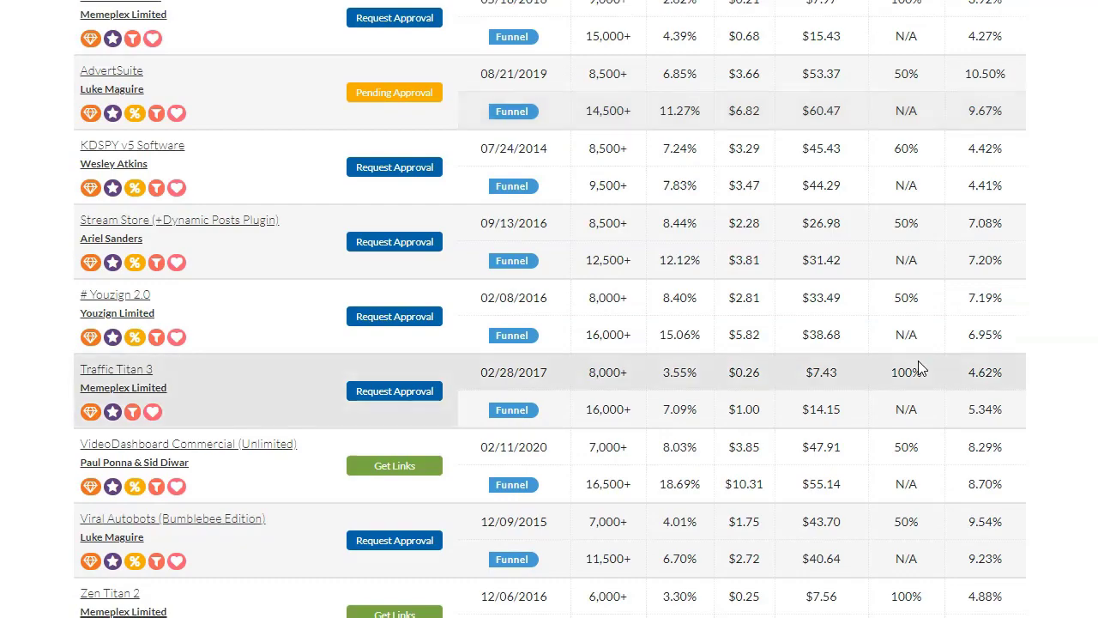
{"action": "scroll", "coordinate": [919, 367], "scroll_direction": "down", "scroll_amount": 3}
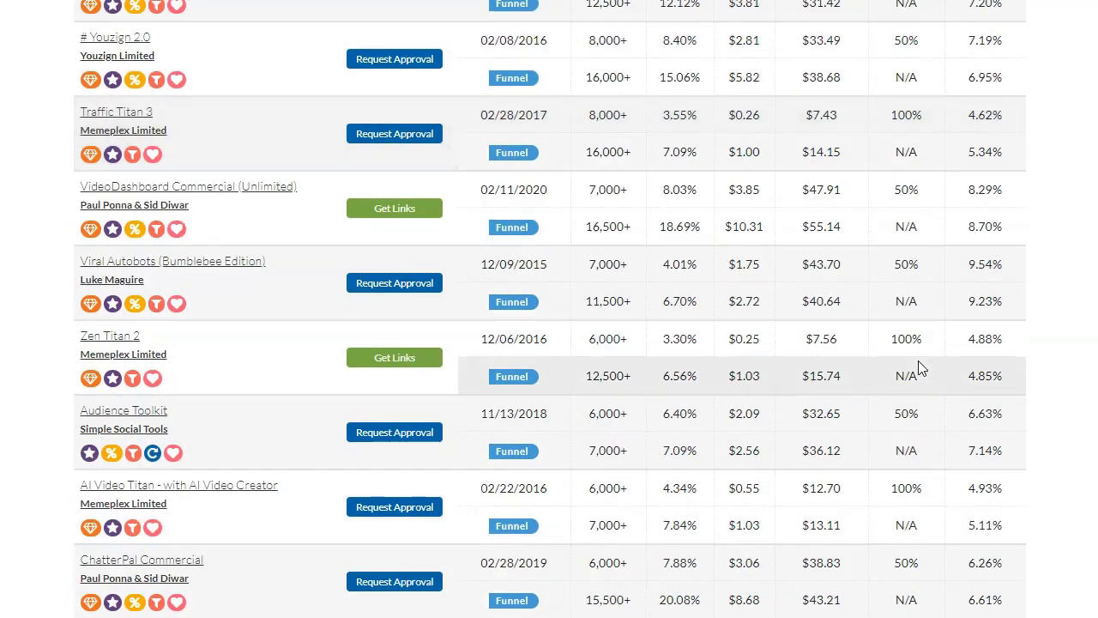
{"action": "scroll", "coordinate": [918, 368], "scroll_direction": "down", "scroll_amount": 3}
{"action": "scroll", "coordinate": [919, 368], "scroll_direction": "up", "scroll_amount": 20}
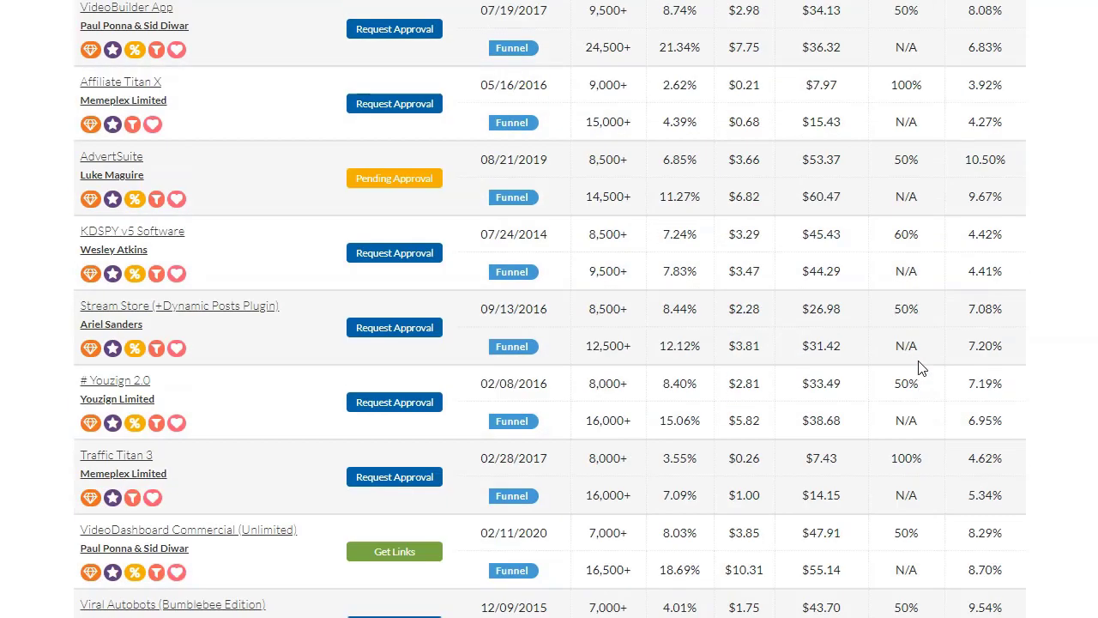
{"action": "scroll", "coordinate": [919, 367], "scroll_direction": "down", "scroll_amount": 3}
{"action": "scroll", "coordinate": [918, 367], "scroll_direction": "up", "scroll_amount": 2}
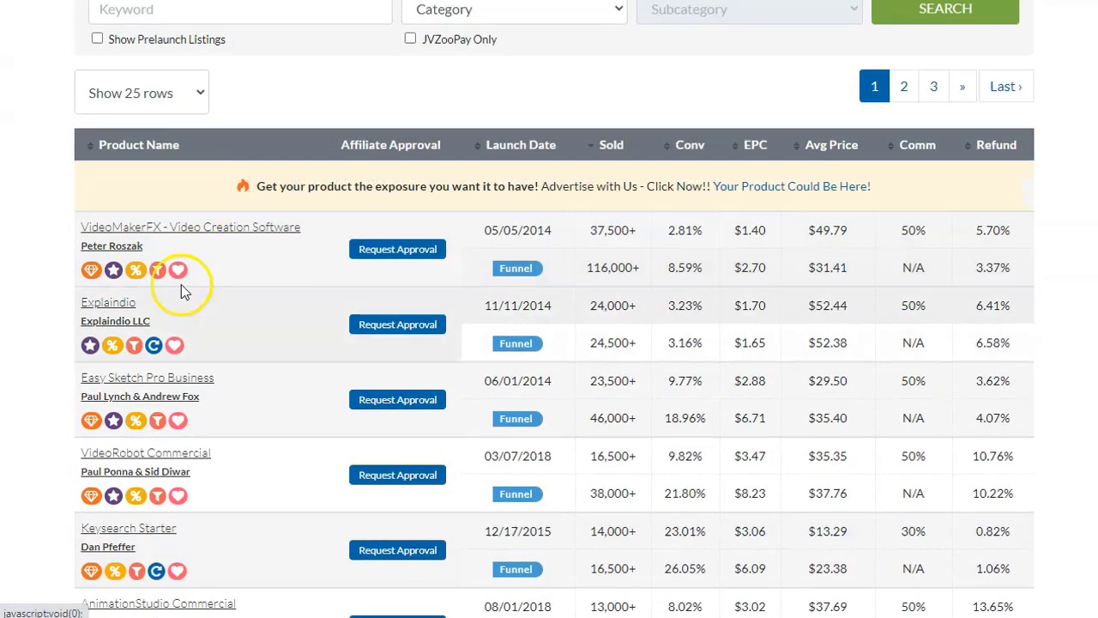
Inspect the meaning of the badges on the VideoMakerFX listing and view the products in its funnel.
{"action": "mouse_move", "coordinate": [96, 273]}
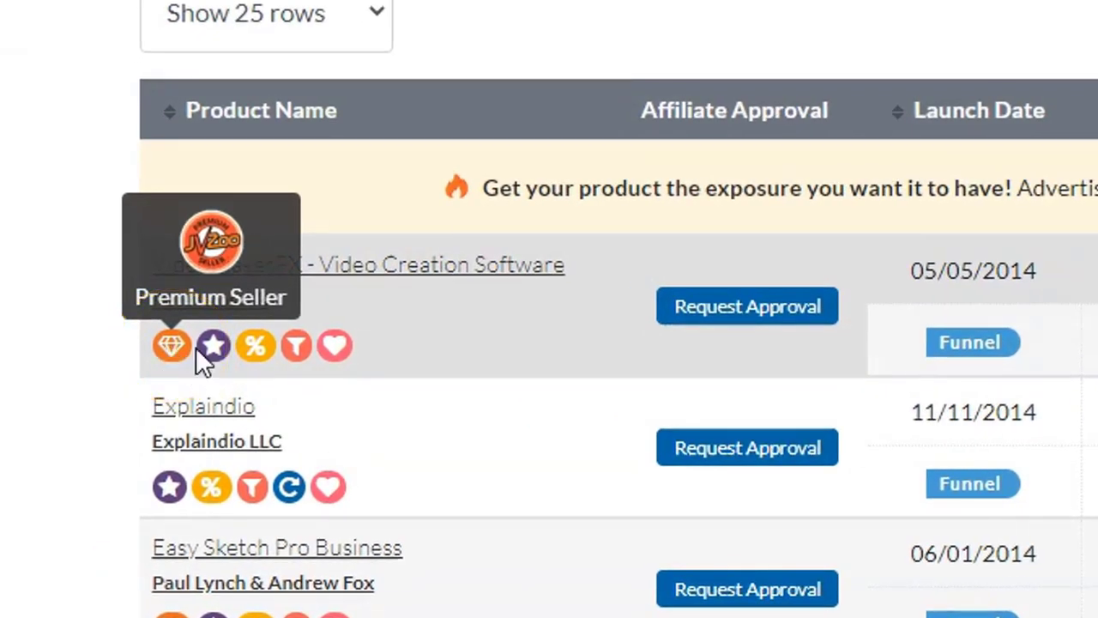
{"action": "left_click", "coordinate": [214, 348]}
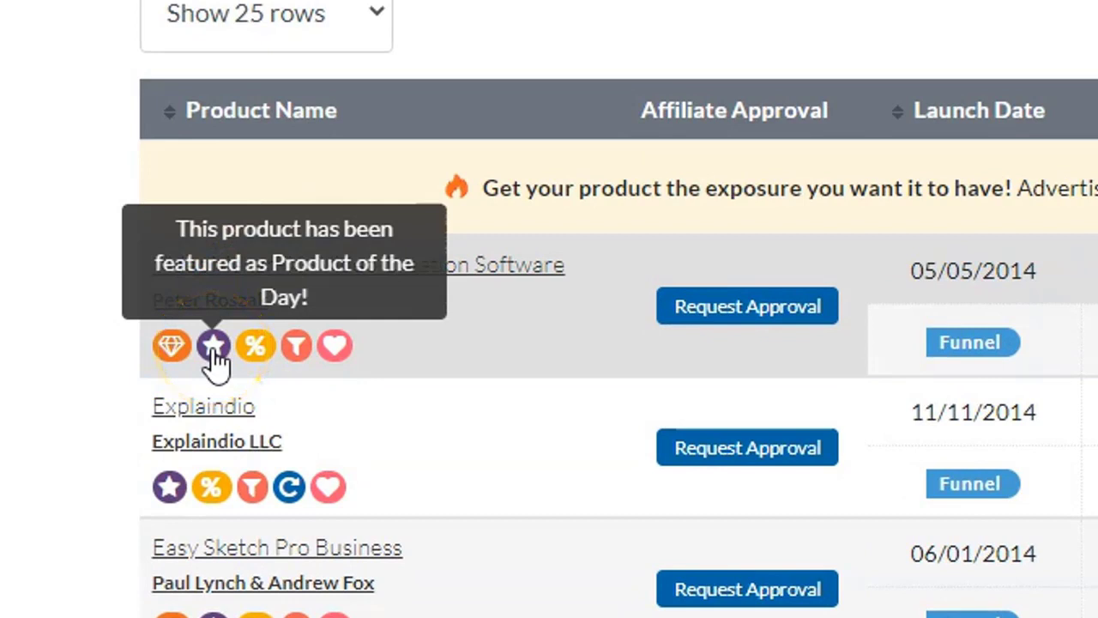
{"action": "left_click", "coordinate": [253, 356]}
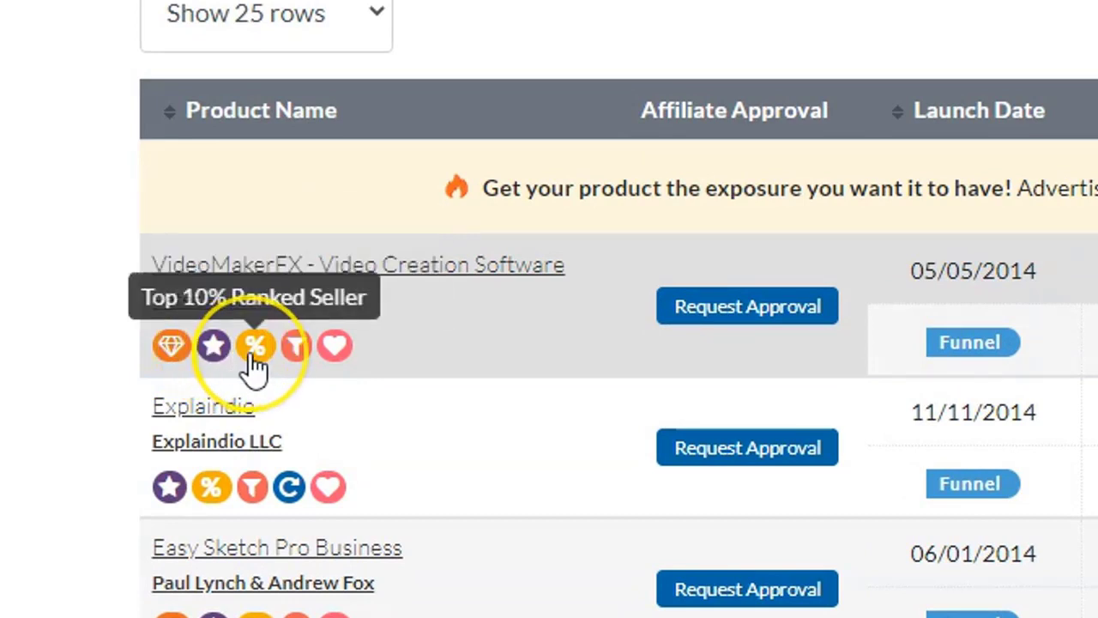
{"action": "left_click", "coordinate": [290, 356]}
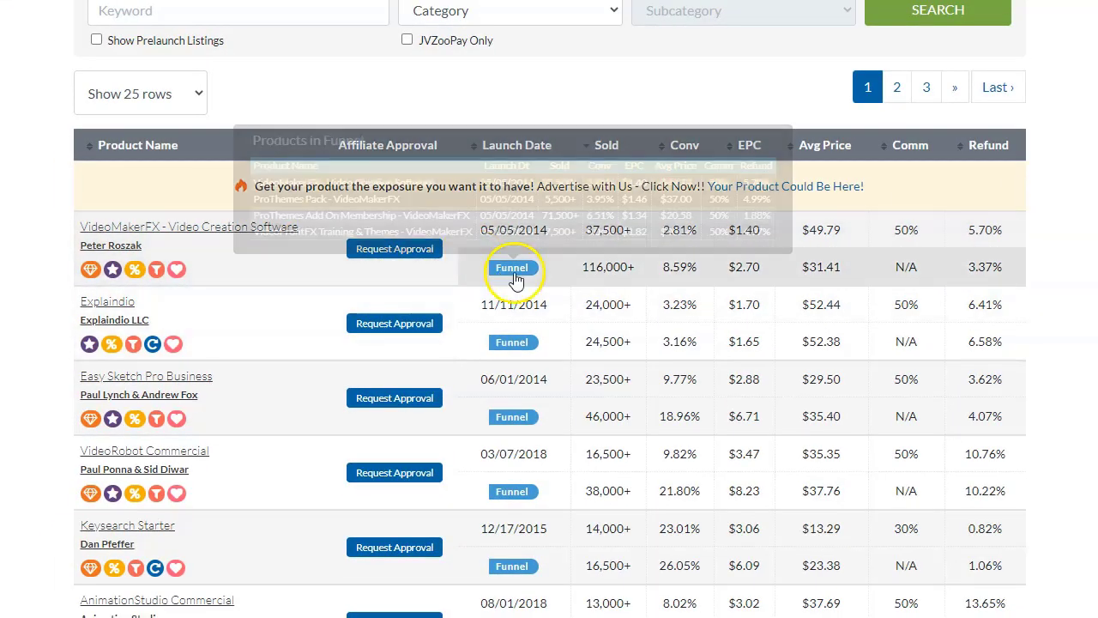
{"action": "mouse_move", "coordinate": [526, 273]}
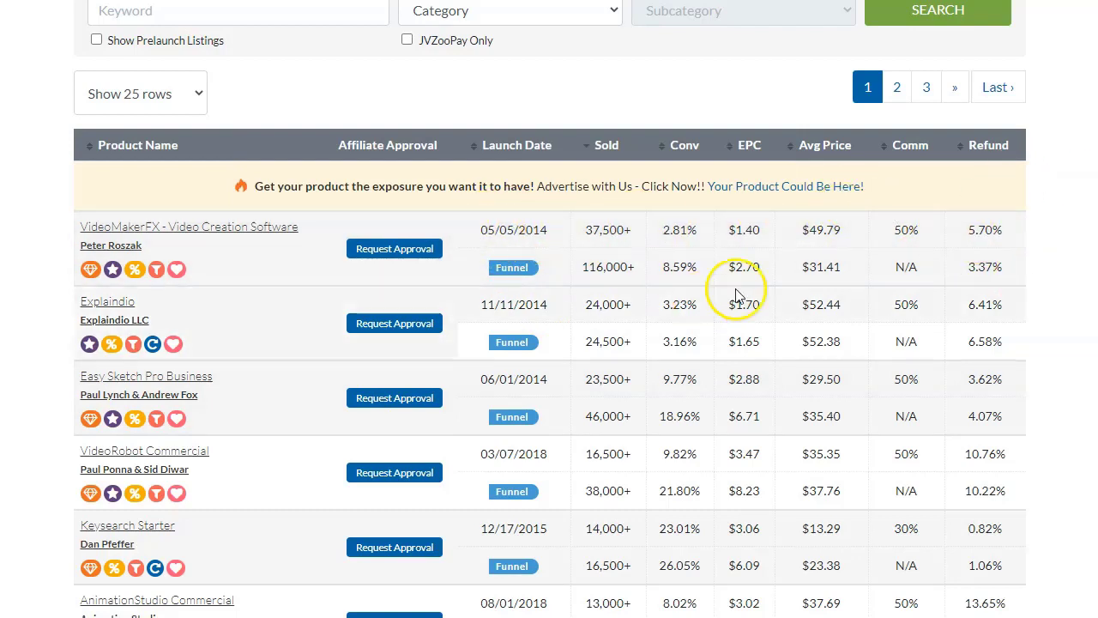
Sort the product listing by launch date, newest first, and look through the most recent launches.
{"action": "left_click", "coordinate": [524, 147]}
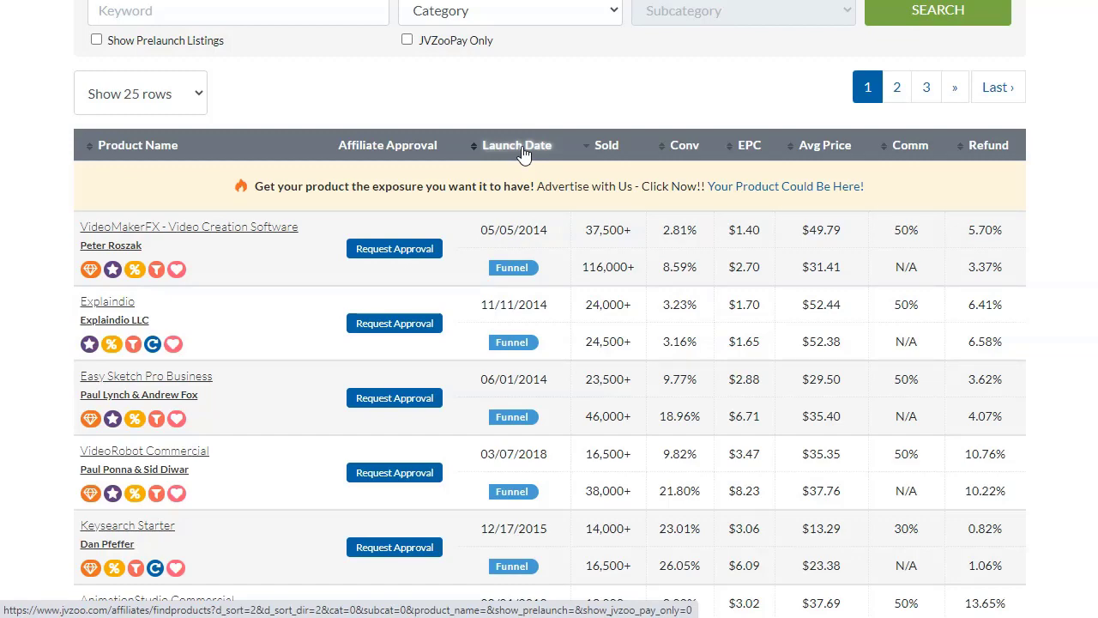
{"action": "left_click", "coordinate": [523, 147]}
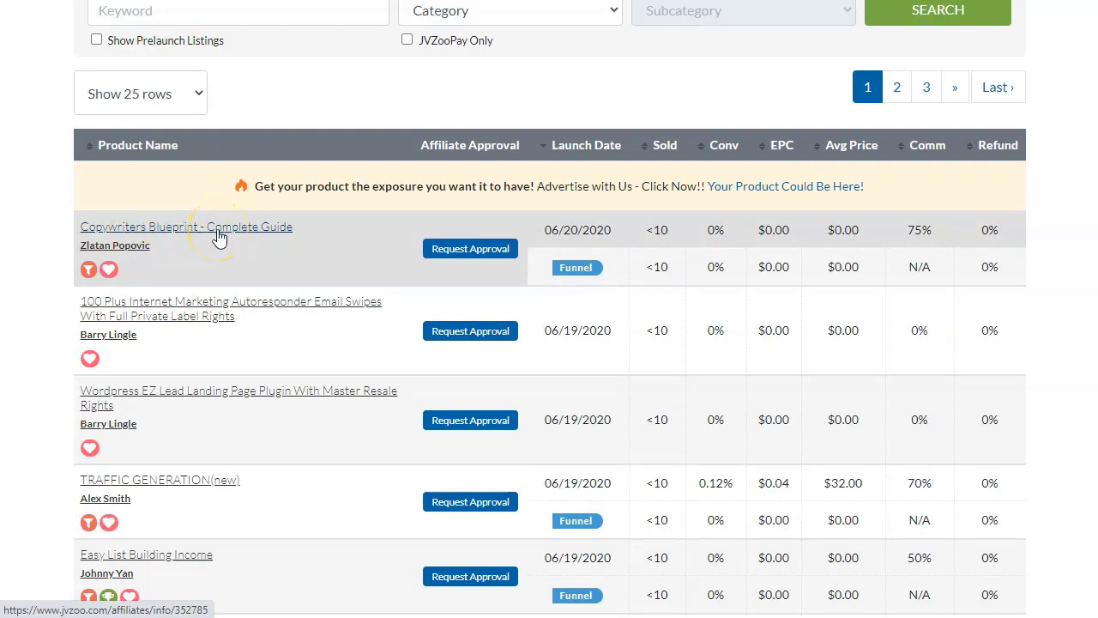
{"action": "scroll", "coordinate": [219, 238], "scroll_direction": "down", "scroll_amount": 1}
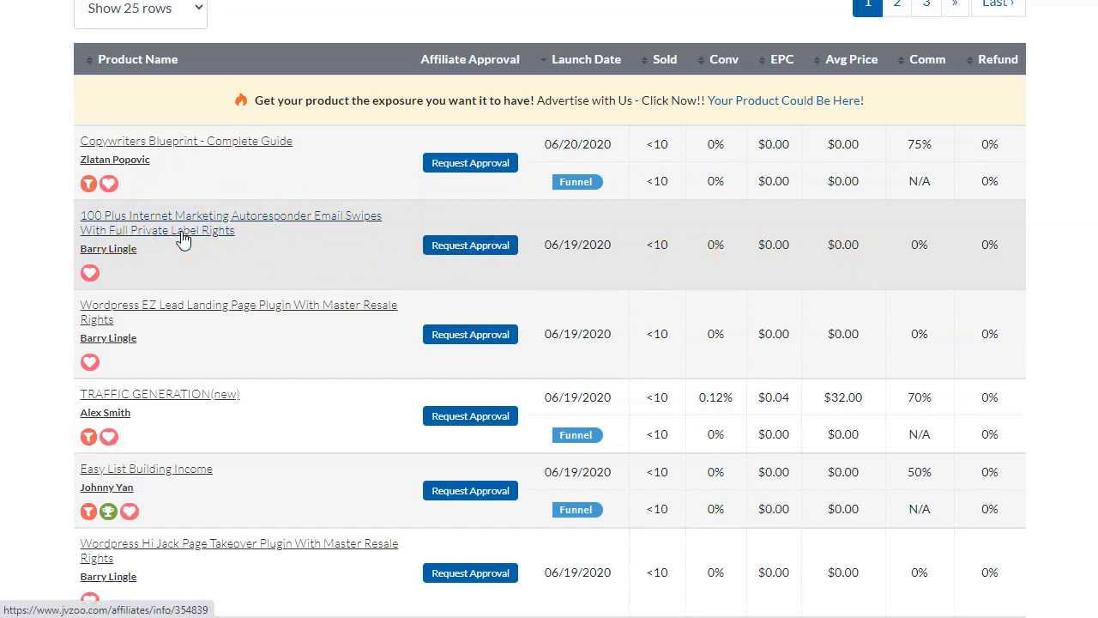
{"action": "scroll", "coordinate": [182, 239], "scroll_direction": "down", "scroll_amount": 1}
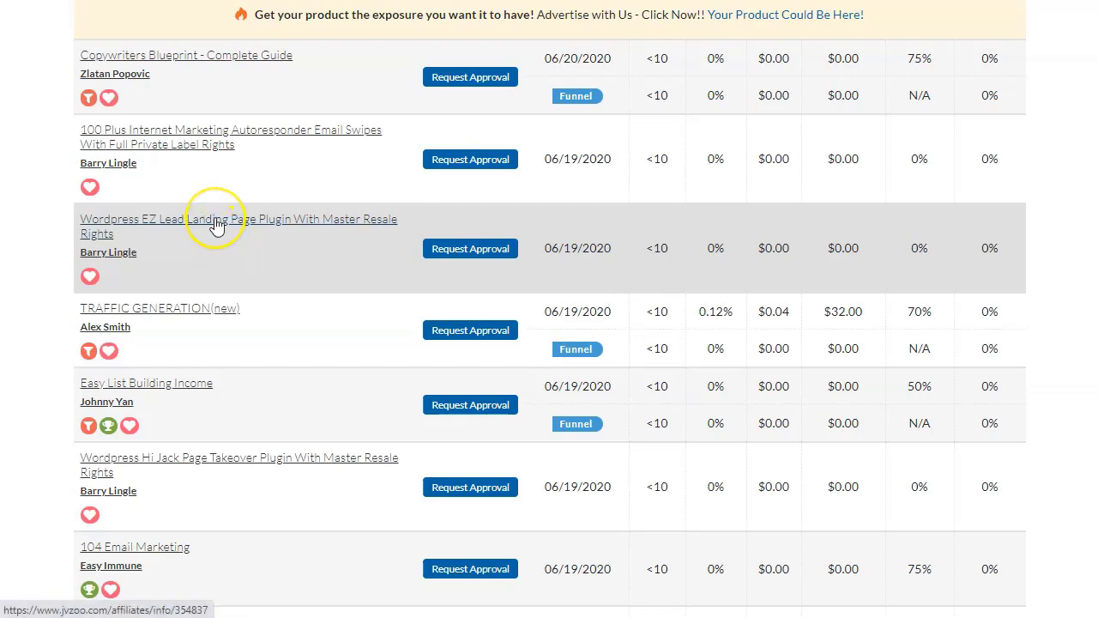
{"action": "scroll", "coordinate": [407, 245], "scroll_direction": "down", "scroll_amount": 3}
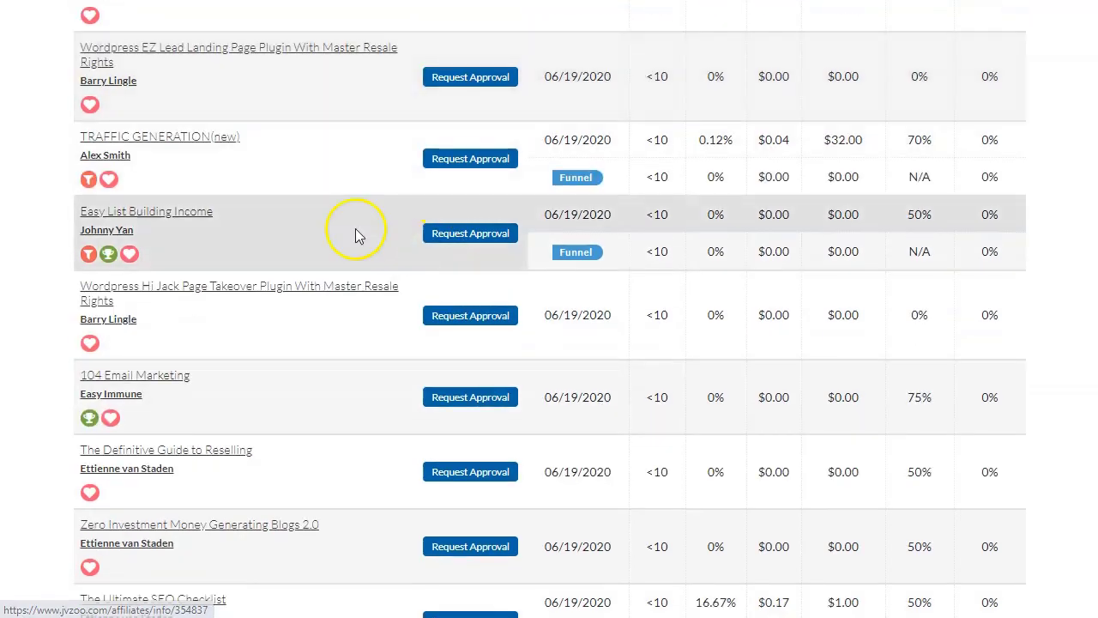
{"action": "scroll", "coordinate": [177, 148], "scroll_direction": "down", "scroll_amount": 1}
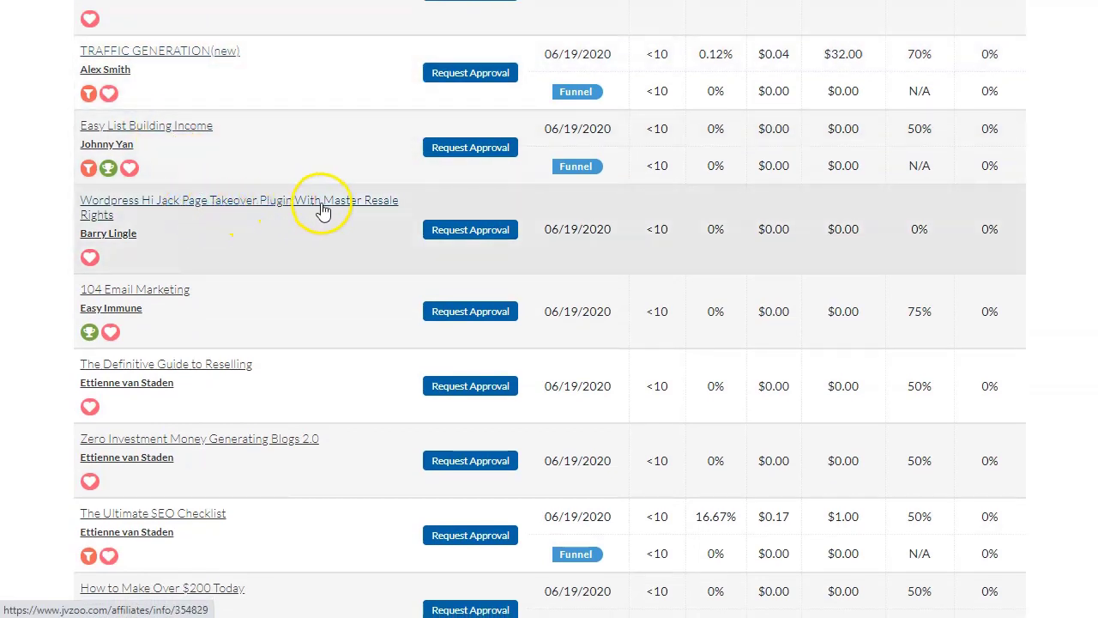
{"action": "scroll", "coordinate": [272, 203], "scroll_direction": "down", "scroll_amount": 1}
{"action": "scroll", "coordinate": [272, 203], "scroll_direction": "down", "scroll_amount": 2}
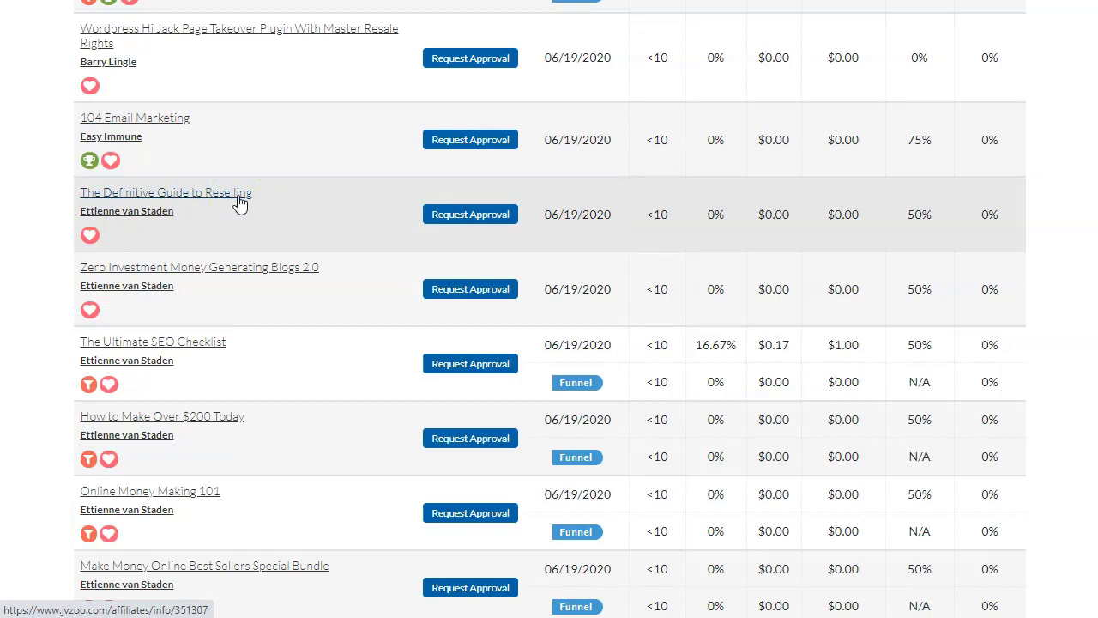
{"action": "scroll", "coordinate": [240, 201], "scroll_direction": "up", "scroll_amount": 3}
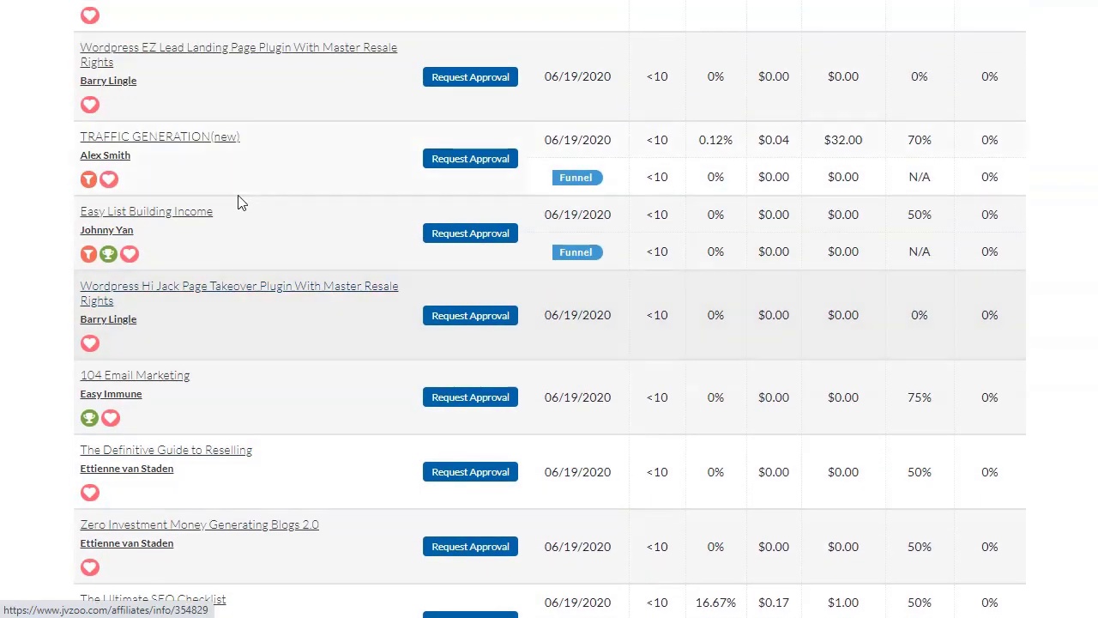
Look through the remaining recent launches on the first page, including the TRAFFIC GENERATION(new) listing and its badges, and go to page 2.
{"action": "left_click", "coordinate": [134, 145]}
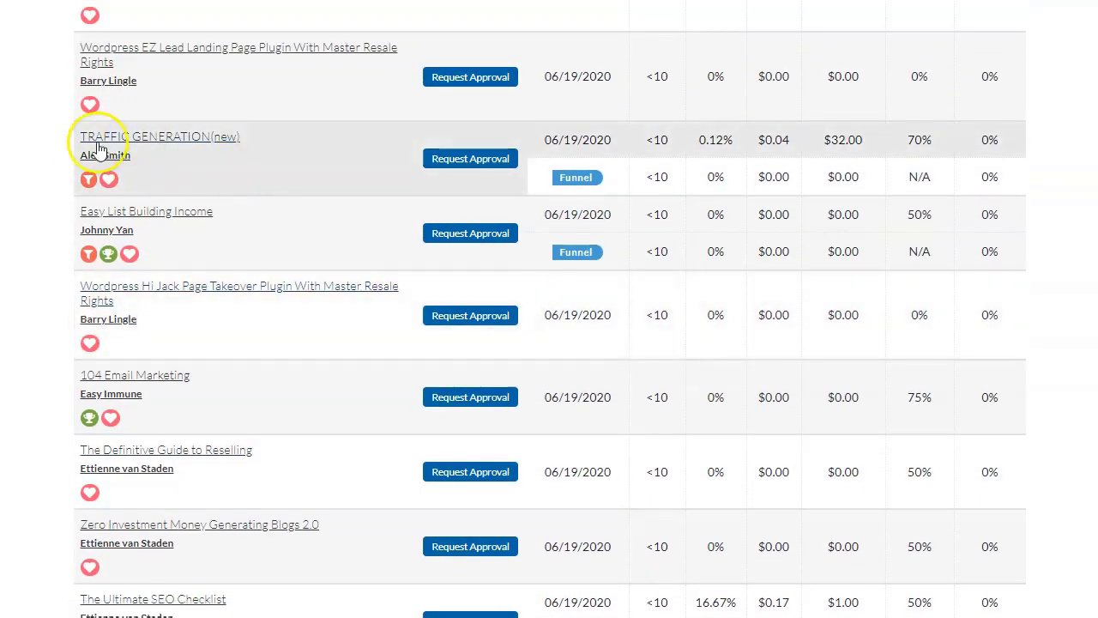
{"action": "left_click", "coordinate": [90, 178]}
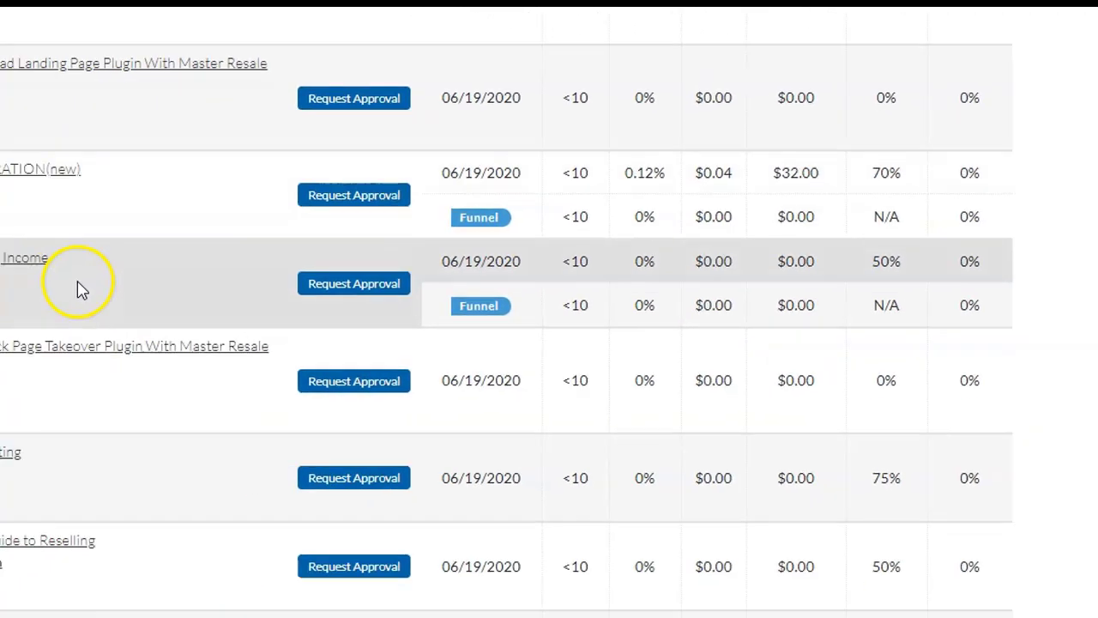
{"action": "scroll", "coordinate": [215, 196], "scroll_direction": "down", "scroll_amount": 5}
{"action": "scroll", "coordinate": [283, 278], "scroll_direction": "down", "scroll_amount": 1}
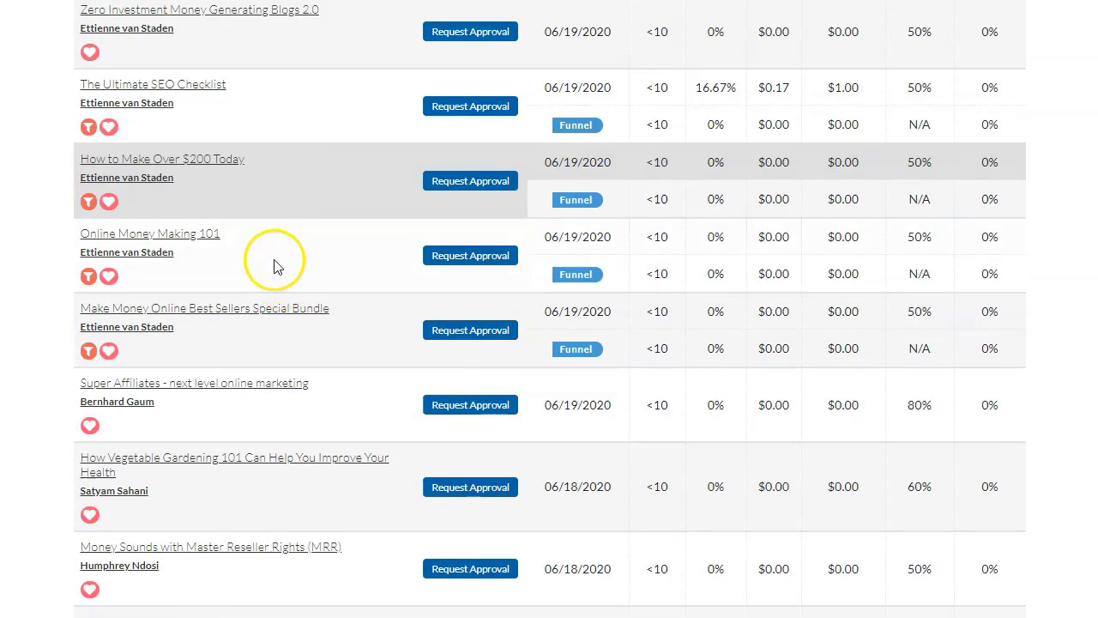
{"action": "scroll", "coordinate": [230, 171], "scroll_direction": "down", "scroll_amount": 1}
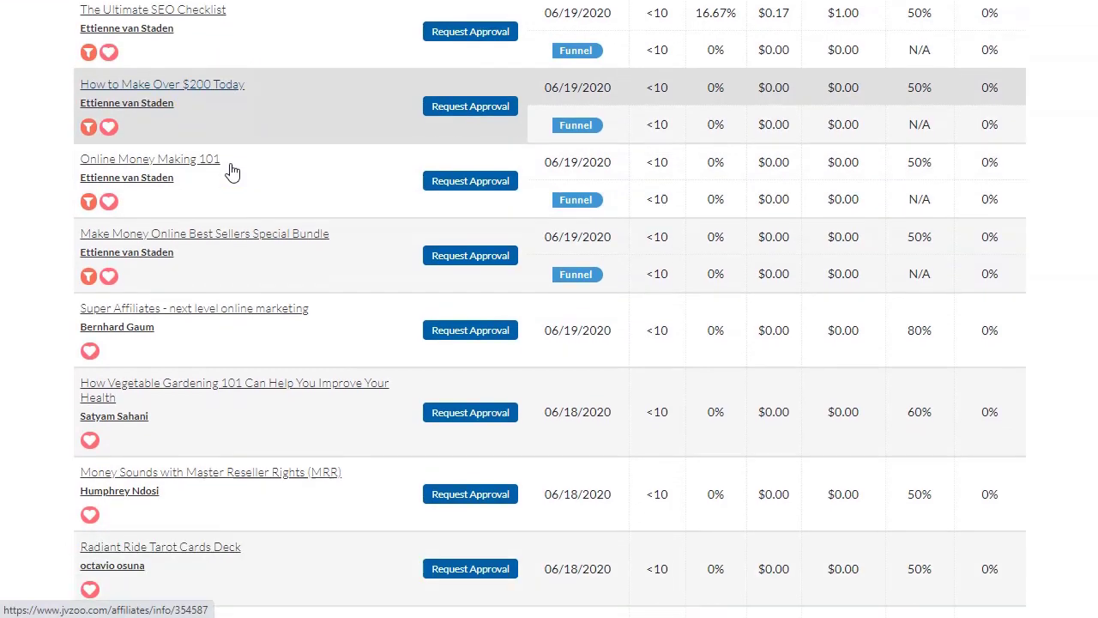
{"action": "scroll", "coordinate": [262, 167], "scroll_direction": "down", "scroll_amount": 1}
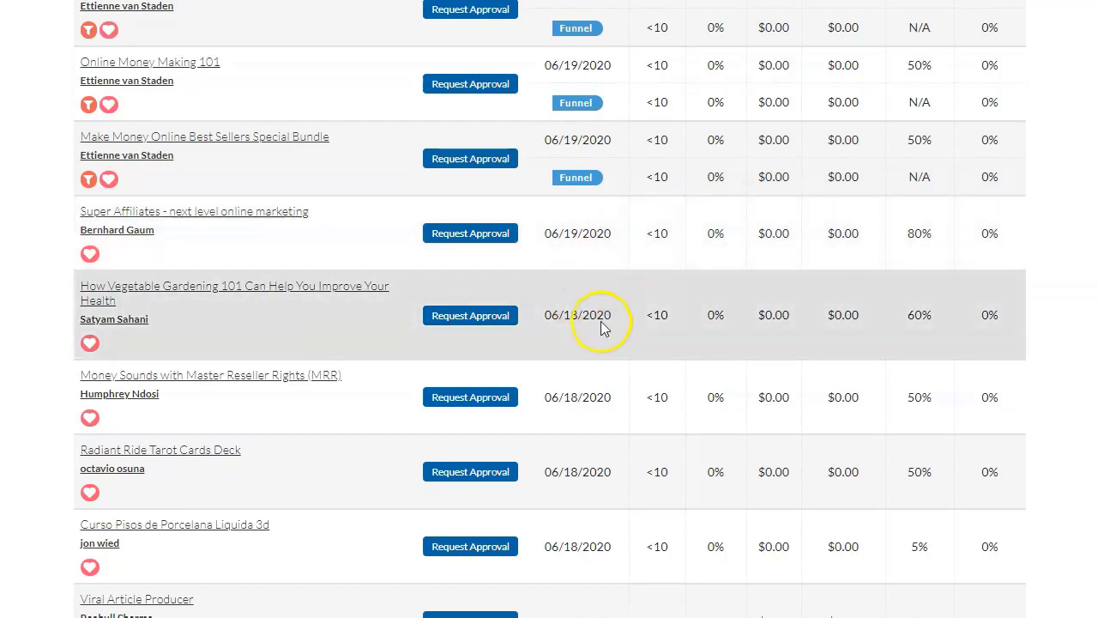
{"action": "scroll", "coordinate": [603, 326], "scroll_direction": "down", "scroll_amount": 2}
{"action": "scroll", "coordinate": [602, 328], "scroll_direction": "down", "scroll_amount": 2}
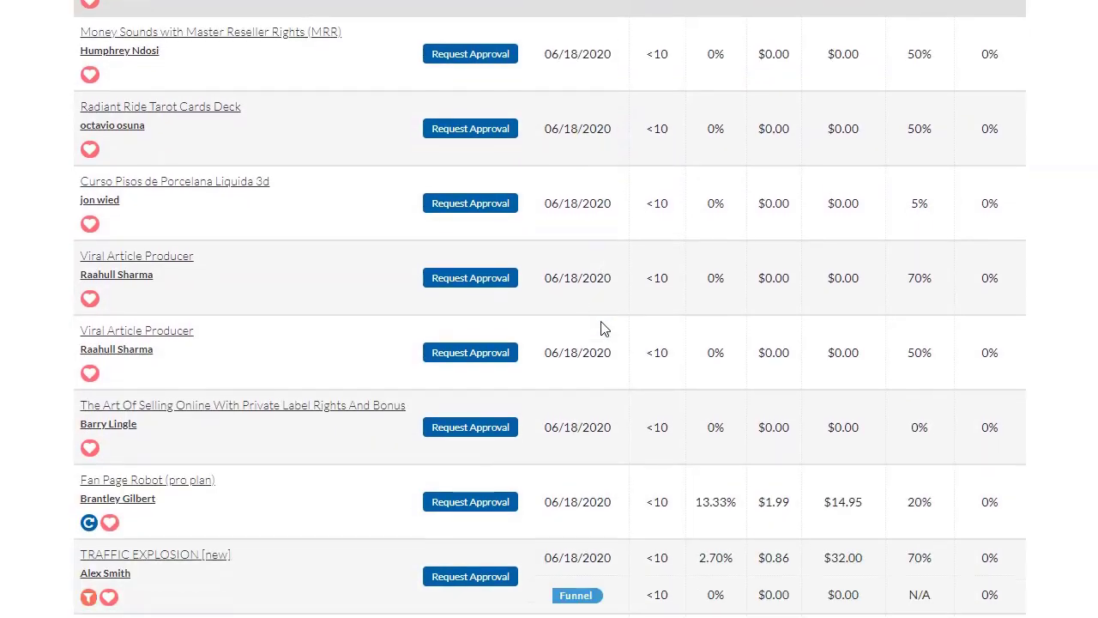
{"action": "scroll", "coordinate": [601, 327], "scroll_direction": "down", "scroll_amount": 3}
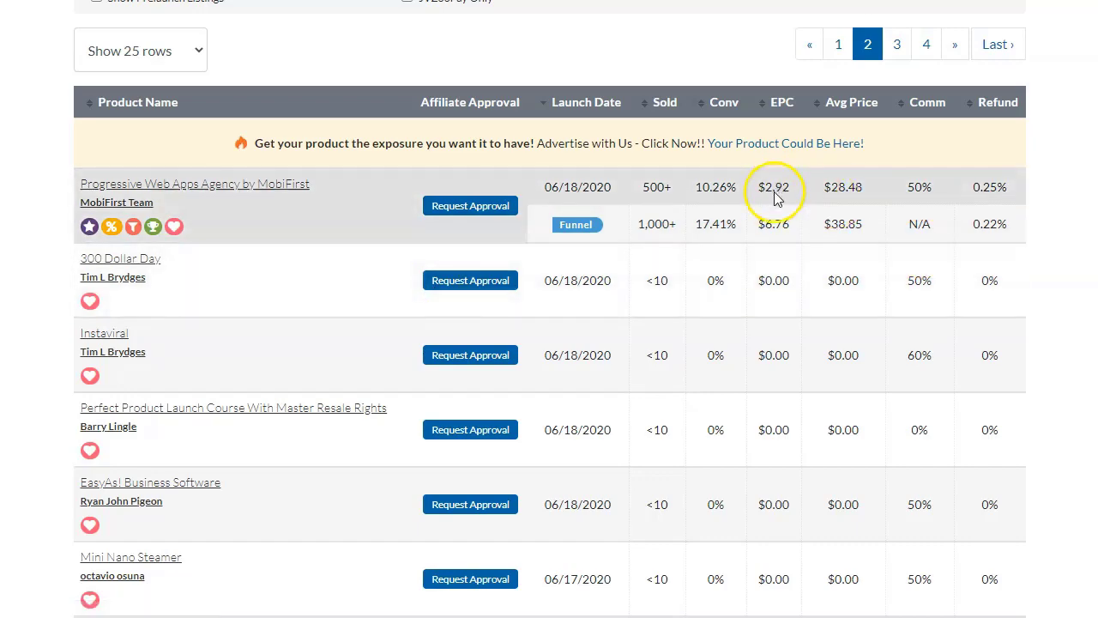
Examine the launches on page 2, comparing sales, EPC and commissions and checking the badges on Instaviral and VidRaider PRO Personal Licence.
{"action": "scroll", "coordinate": [322, 355], "scroll_direction": "down", "scroll_amount": 2}
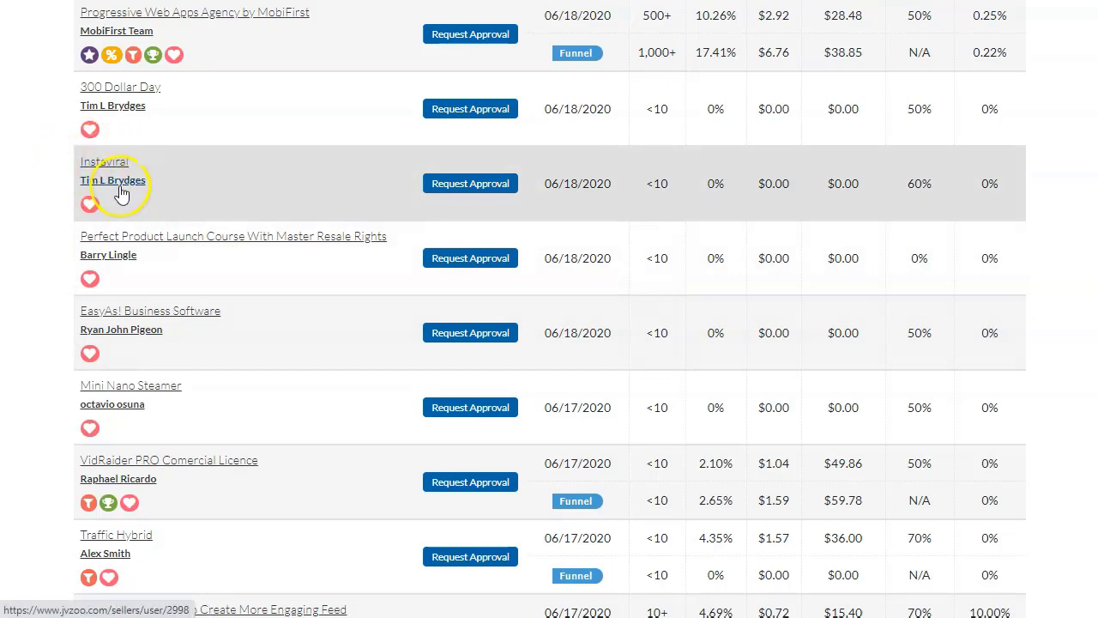
{"action": "mouse_move", "coordinate": [91, 206]}
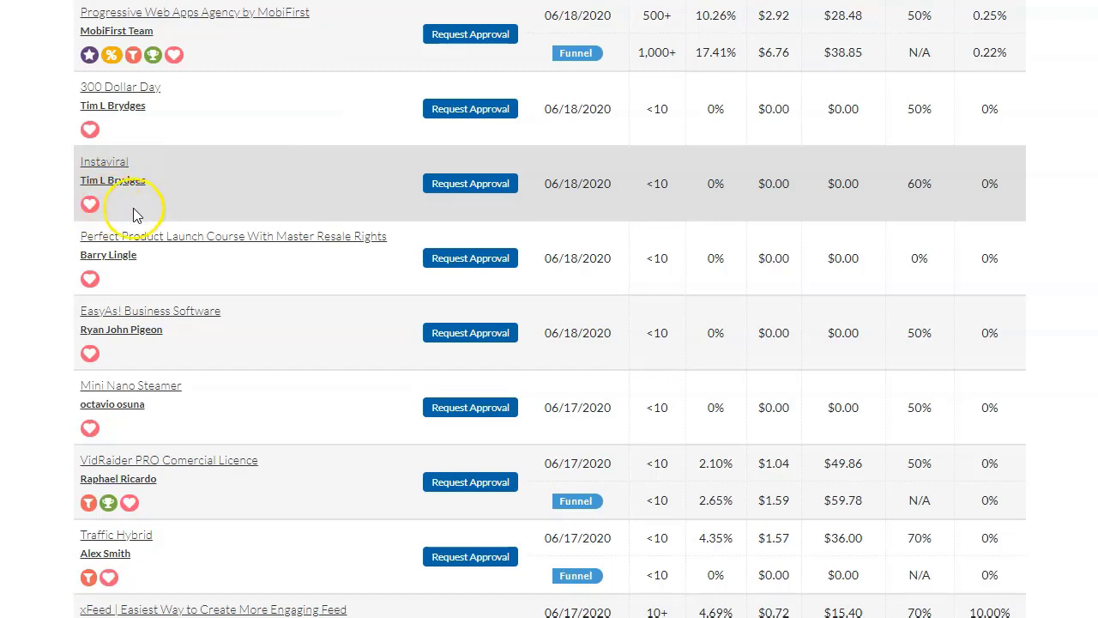
{"action": "scroll", "coordinate": [300, 330], "scroll_direction": "down", "scroll_amount": 2}
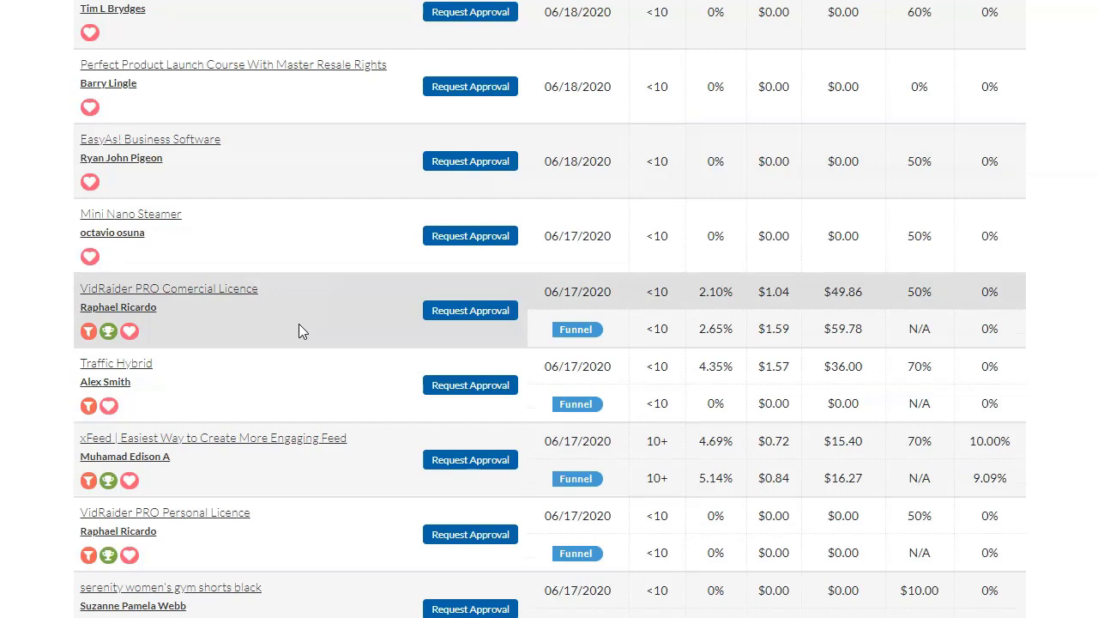
{"action": "scroll", "coordinate": [299, 330], "scroll_direction": "down", "scroll_amount": 5}
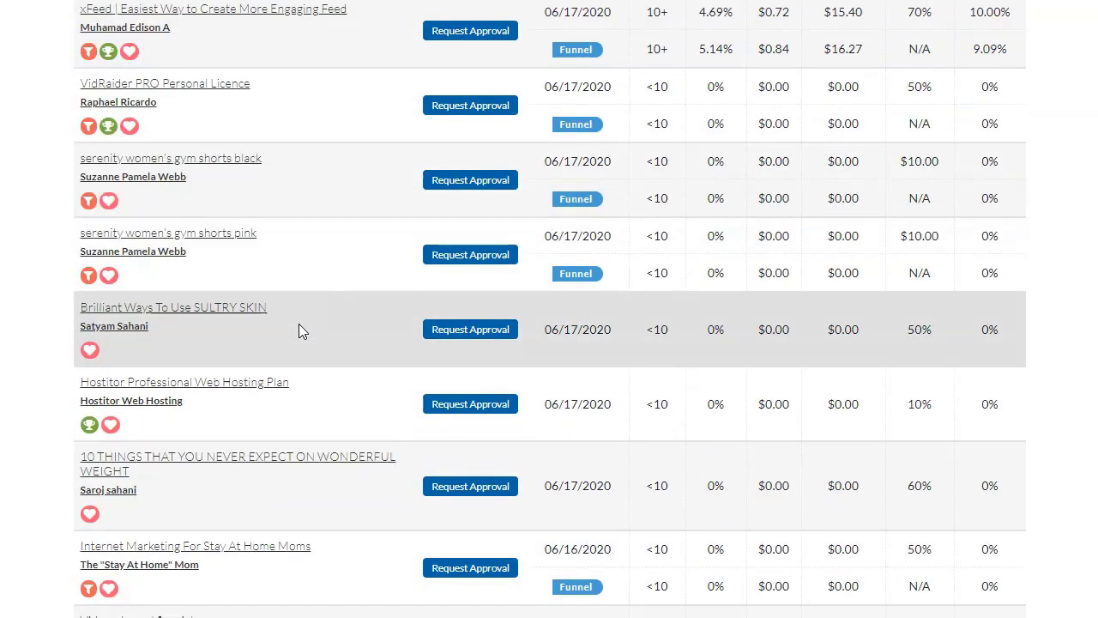
{"action": "mouse_move", "coordinate": [90, 127]}
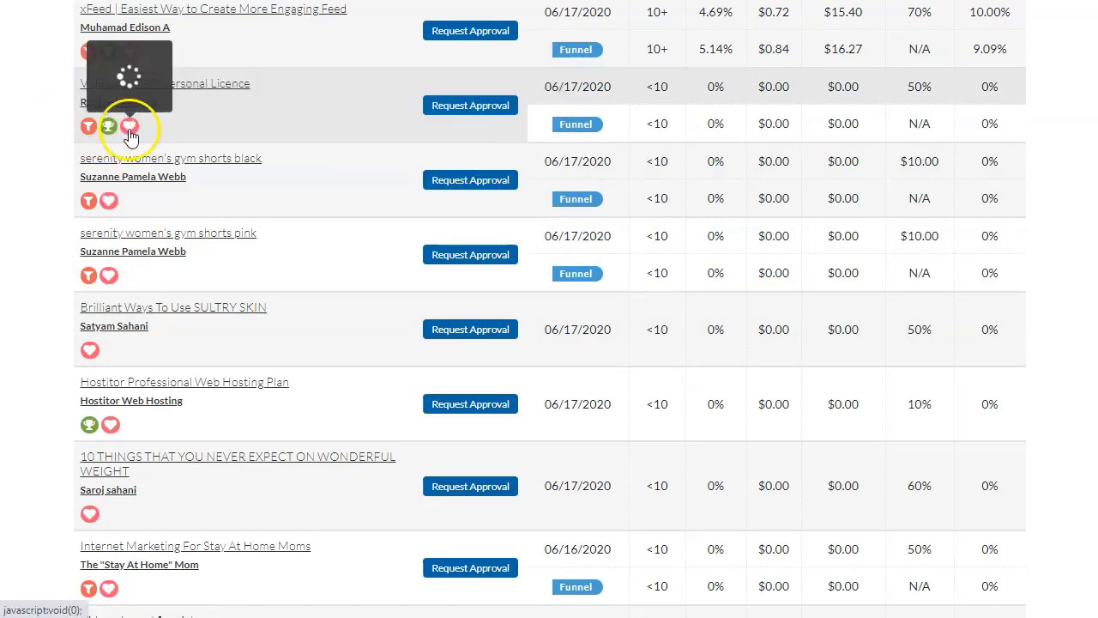
{"action": "mouse_move", "coordinate": [130, 129]}
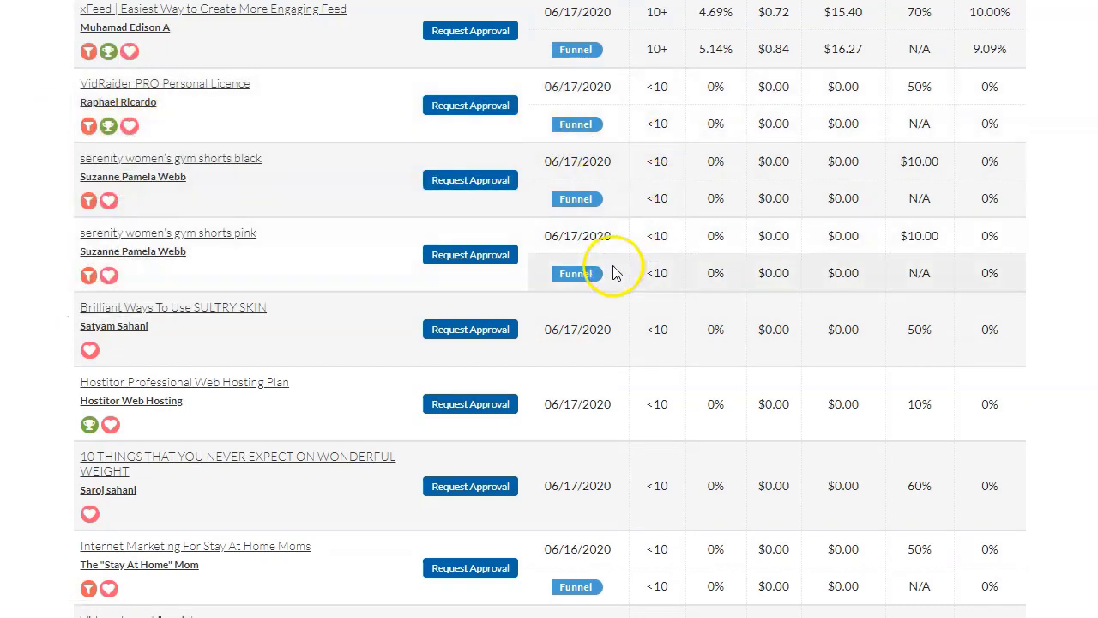
{"action": "scroll", "coordinate": [614, 275], "scroll_direction": "down", "scroll_amount": 3}
{"action": "scroll", "coordinate": [614, 274], "scroll_direction": "down", "scroll_amount": 2}
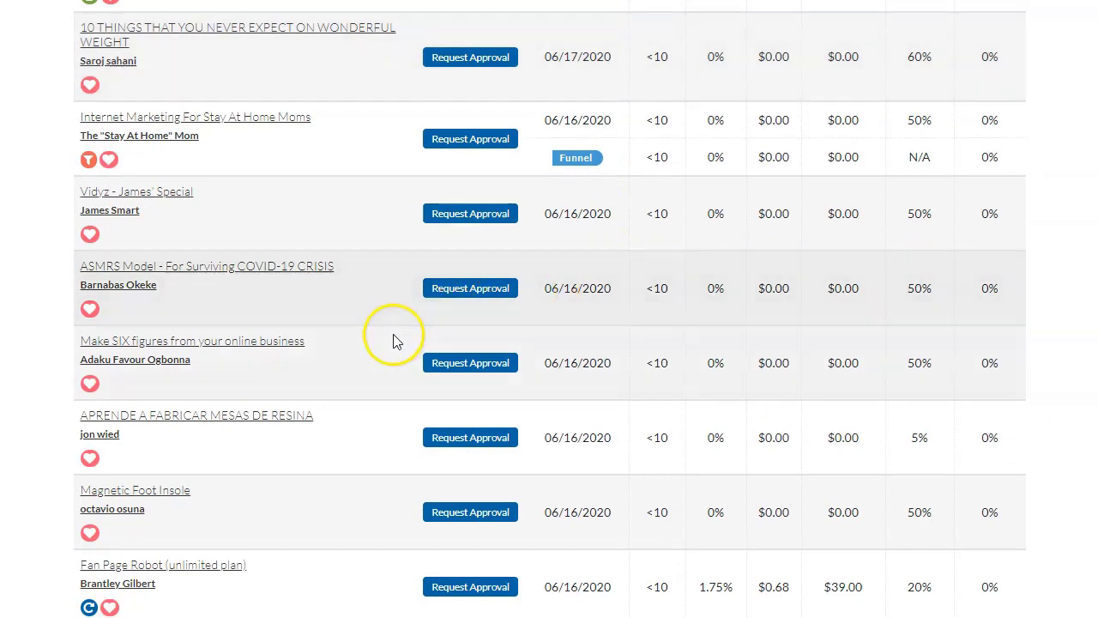
{"action": "scroll", "coordinate": [393, 340], "scroll_direction": "down", "scroll_amount": 1}
{"action": "scroll", "coordinate": [393, 341], "scroll_direction": "down", "scroll_amount": 3}
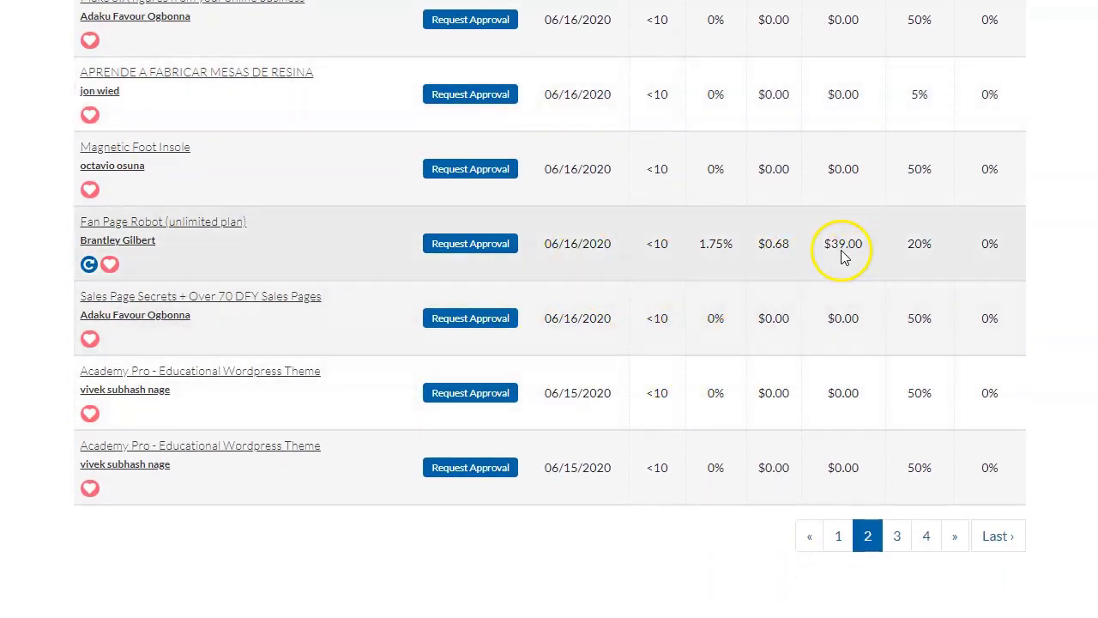
Go to page 3 of the product listing and open the MyTrafficJacker 2.0 Pro affiliate page in a new browser tab.
{"action": "left_click", "coordinate": [896, 535]}
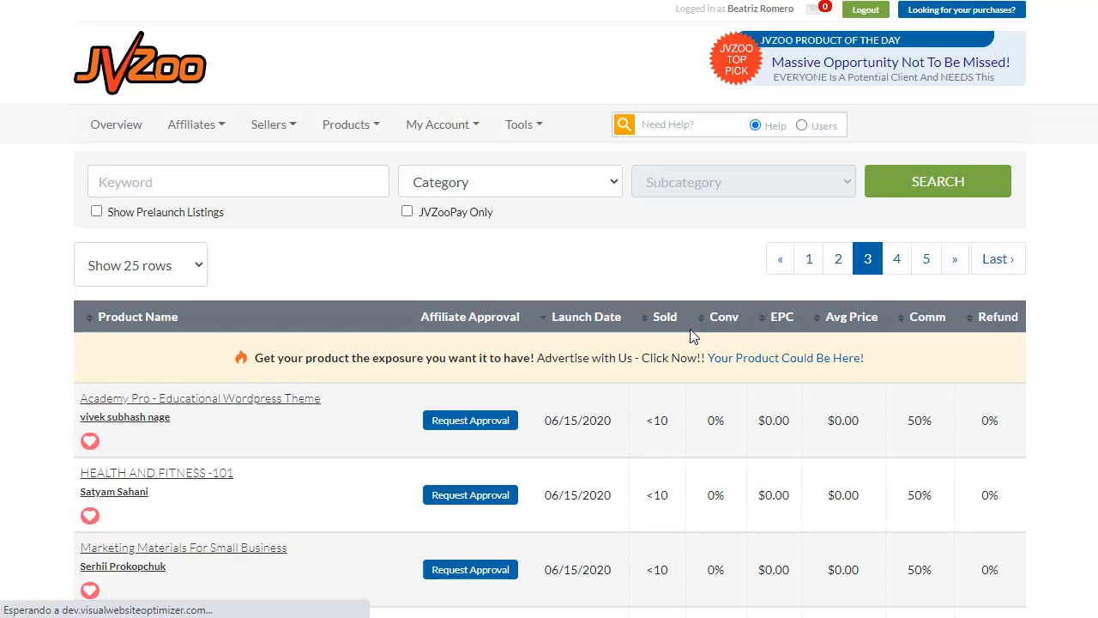
{"action": "scroll", "coordinate": [441, 335], "scroll_direction": "down", "scroll_amount": 10}
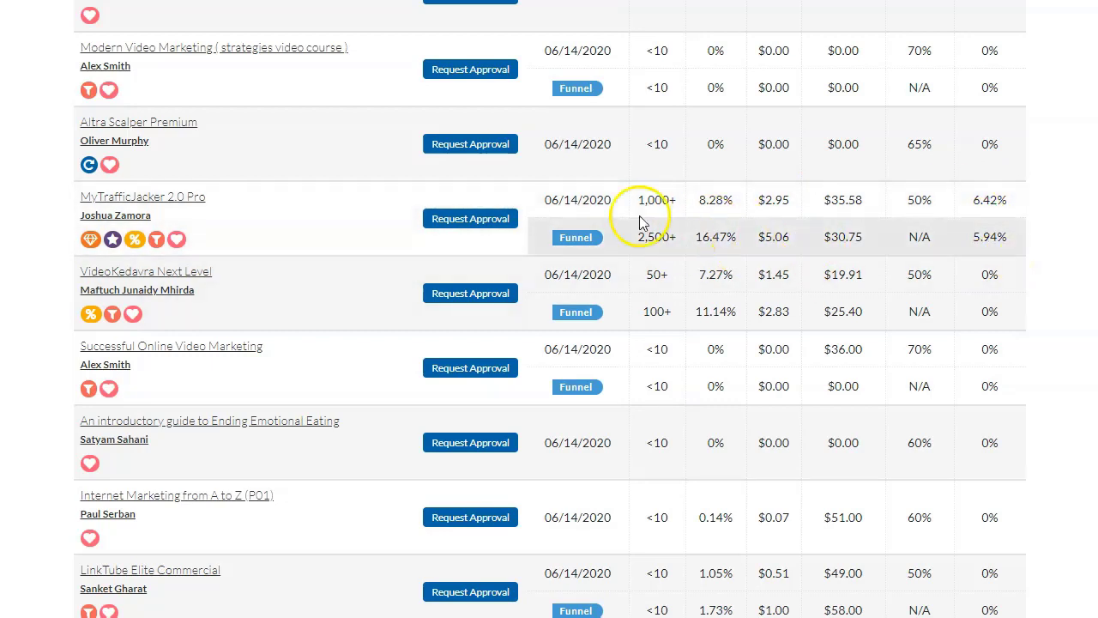
{"action": "right_click", "coordinate": [114, 204]}
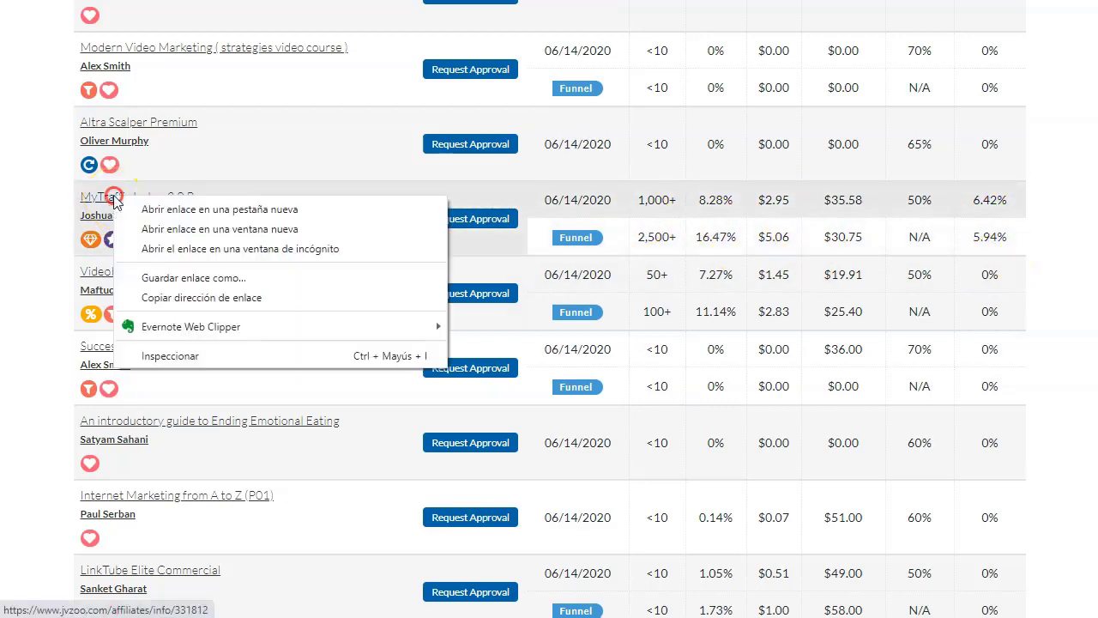
{"action": "left_click", "coordinate": [264, 212]}
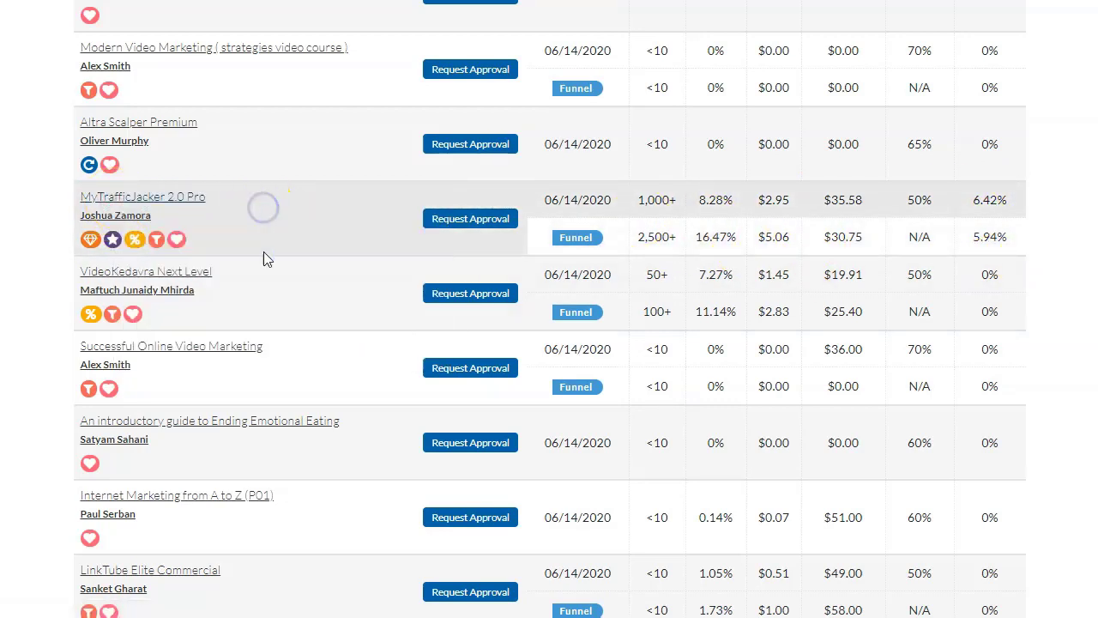
Open the Octopus Revolution 4X affiliate page from the end of page 3 in a new browser tab.
{"action": "scroll", "coordinate": [264, 312], "scroll_direction": "down", "scroll_amount": 1}
{"action": "scroll", "coordinate": [264, 313], "scroll_direction": "down", "scroll_amount": 1}
{"action": "scroll", "coordinate": [264, 313], "scroll_direction": "down", "scroll_amount": 2}
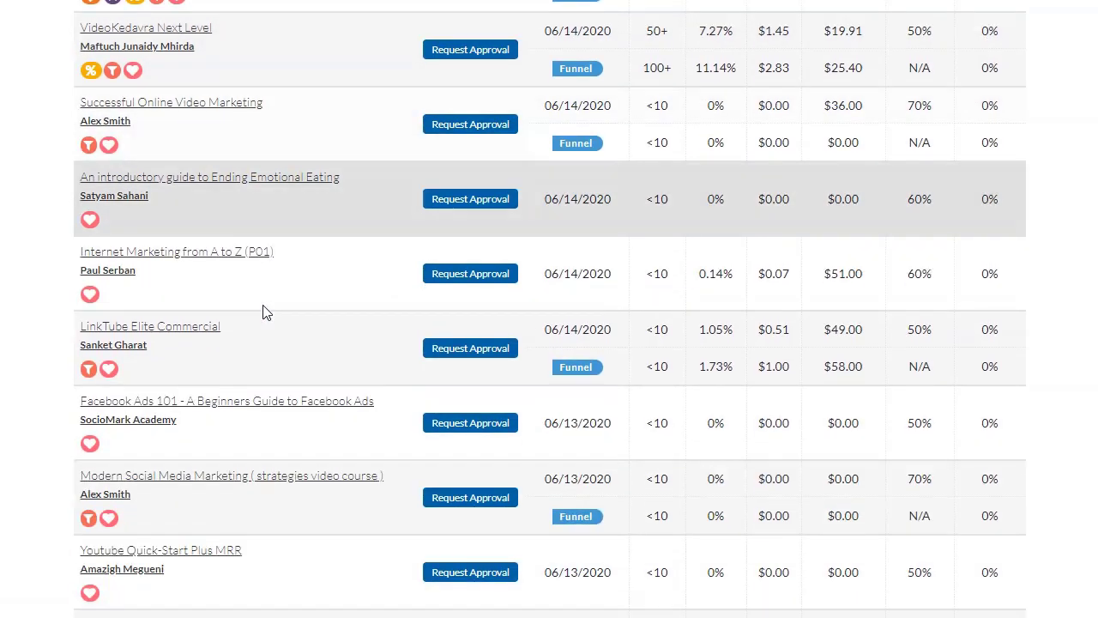
{"action": "scroll", "coordinate": [264, 313], "scroll_direction": "down", "scroll_amount": 2}
{"action": "left_click", "coordinate": [280, 325]}
{"action": "scroll", "coordinate": [280, 326], "scroll_direction": "down", "scroll_amount": 1}
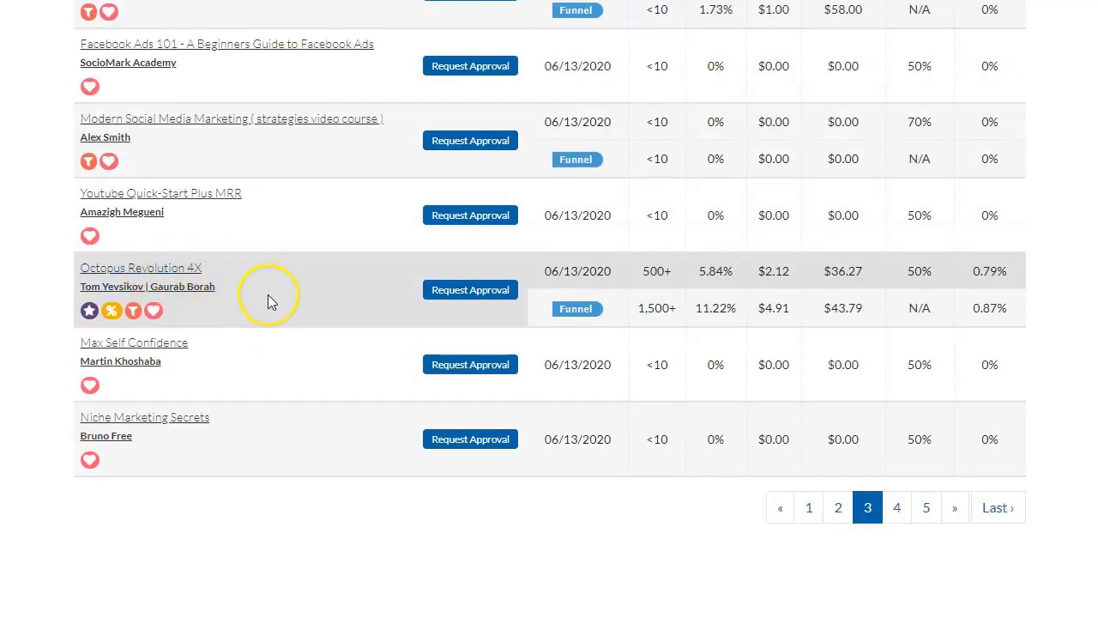
{"action": "scroll", "coordinate": [269, 295], "scroll_direction": "down", "scroll_amount": 1}
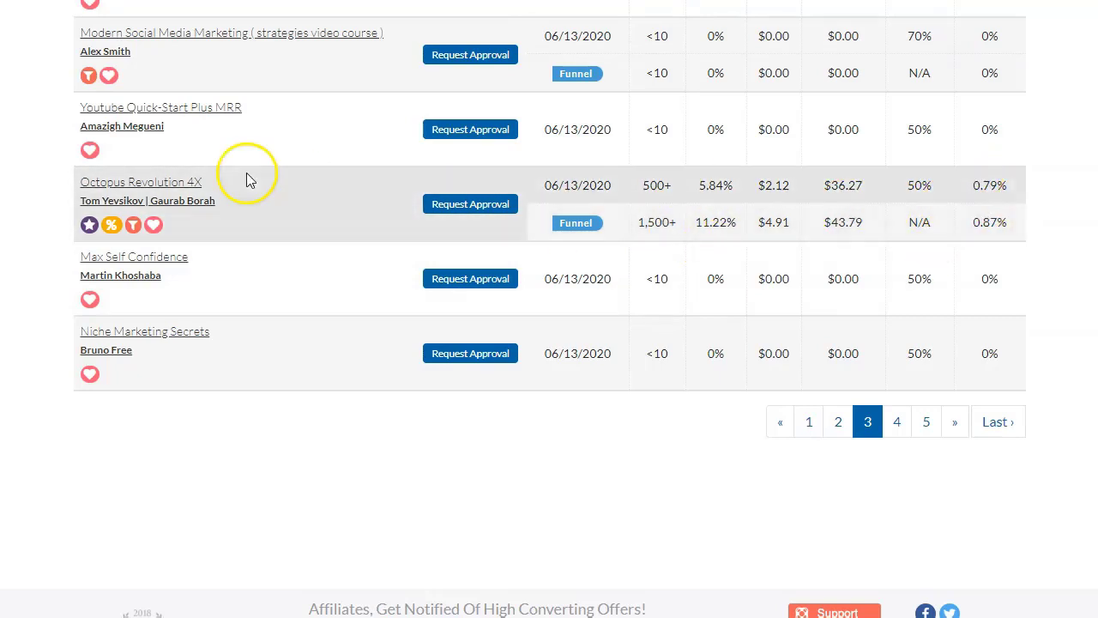
{"action": "right_click", "coordinate": [168, 183]}
{"action": "left_click", "coordinate": [238, 197]}
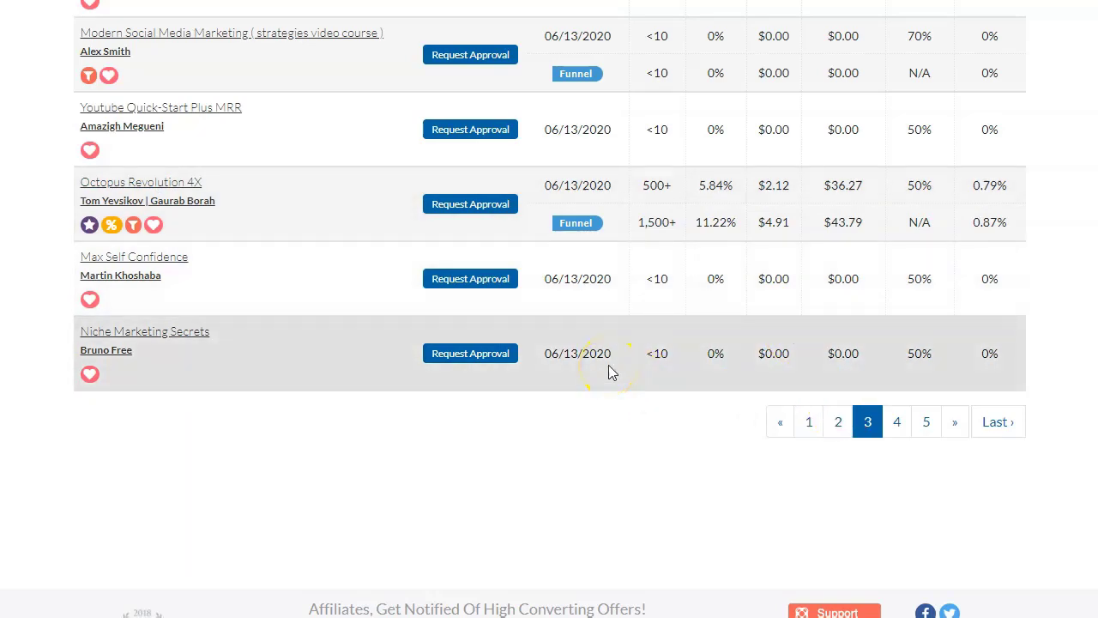
Switch to MyTrafficJacker 2.0 Pro's page and write the request "Hi! I like to promote your amazing product on my MMO community. Thank for your attention,".
{"action": "scroll", "coordinate": [610, 371], "scroll_direction": "up", "scroll_amount": 20}
{"action": "scroll", "coordinate": [534, 254], "scroll_direction": "up", "scroll_amount": 2}
{"action": "scroll", "coordinate": [535, 254], "scroll_direction": "down", "scroll_amount": 4}
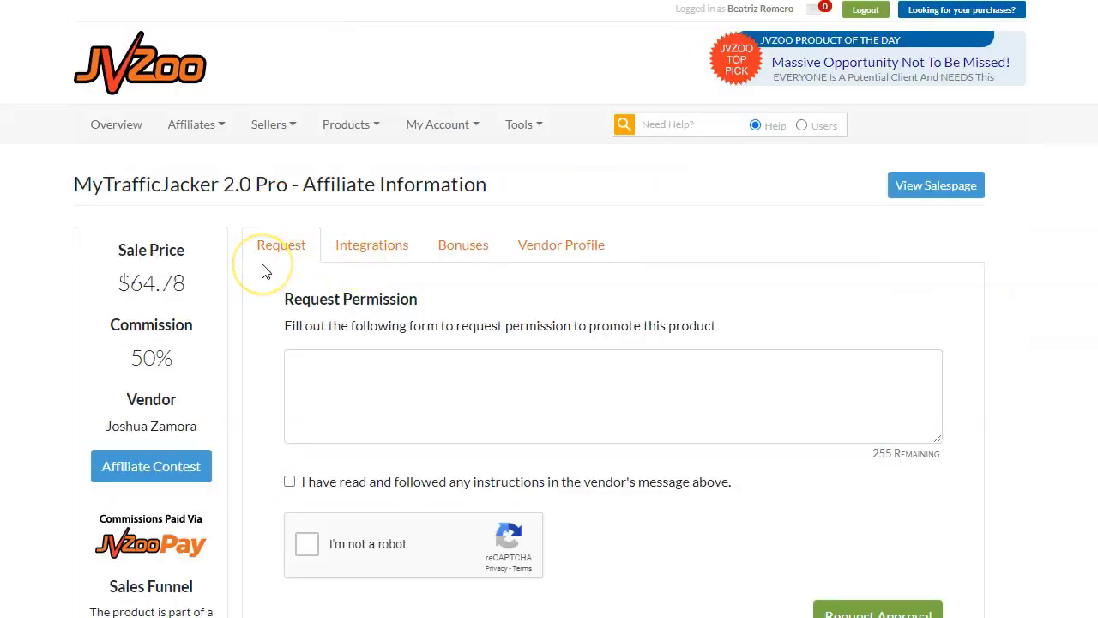
{"action": "scroll", "coordinate": [265, 272], "scroll_direction": "down", "scroll_amount": 1}
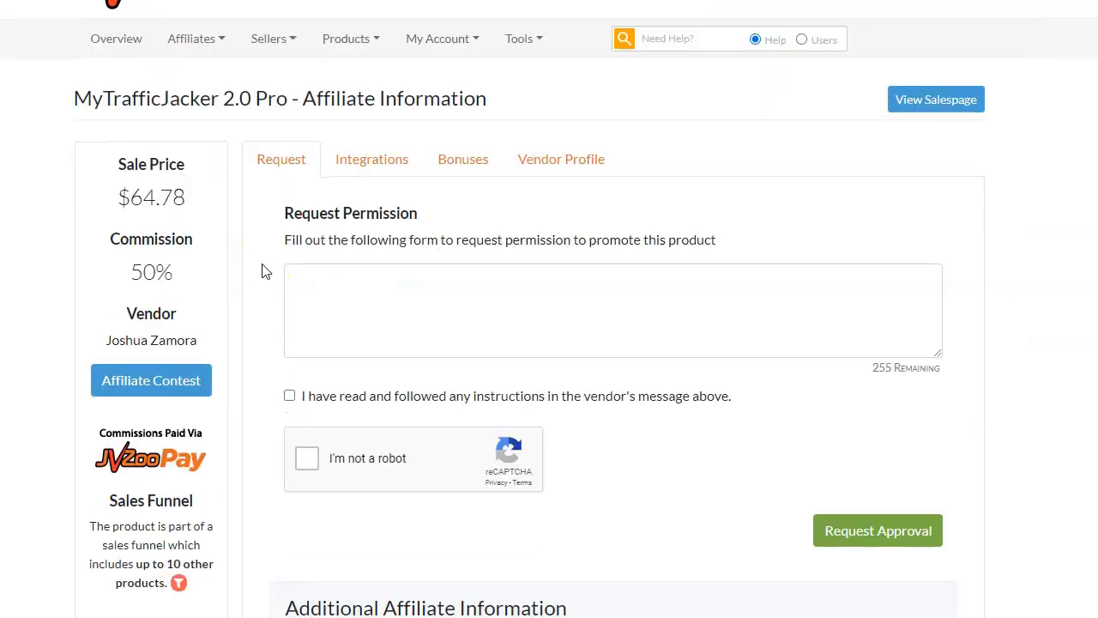
{"action": "left_click", "coordinate": [381, 289]}
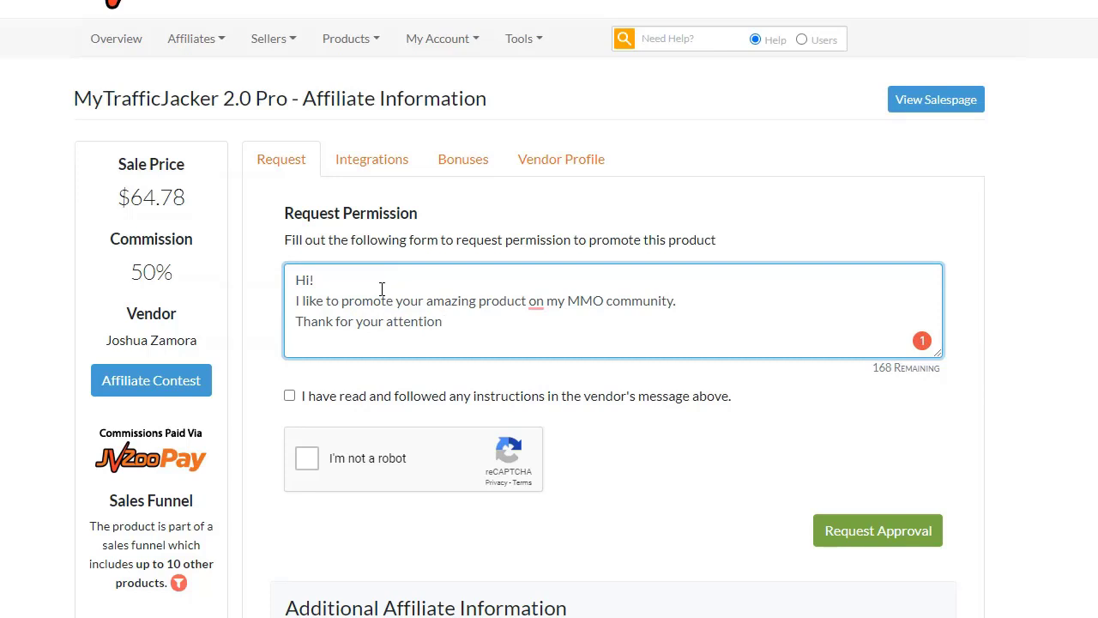
Confirm that the vendor's instructions were read, complete the "I'm not a robot" check and submit the approval request.
{"action": "left_click", "coordinate": [363, 392]}
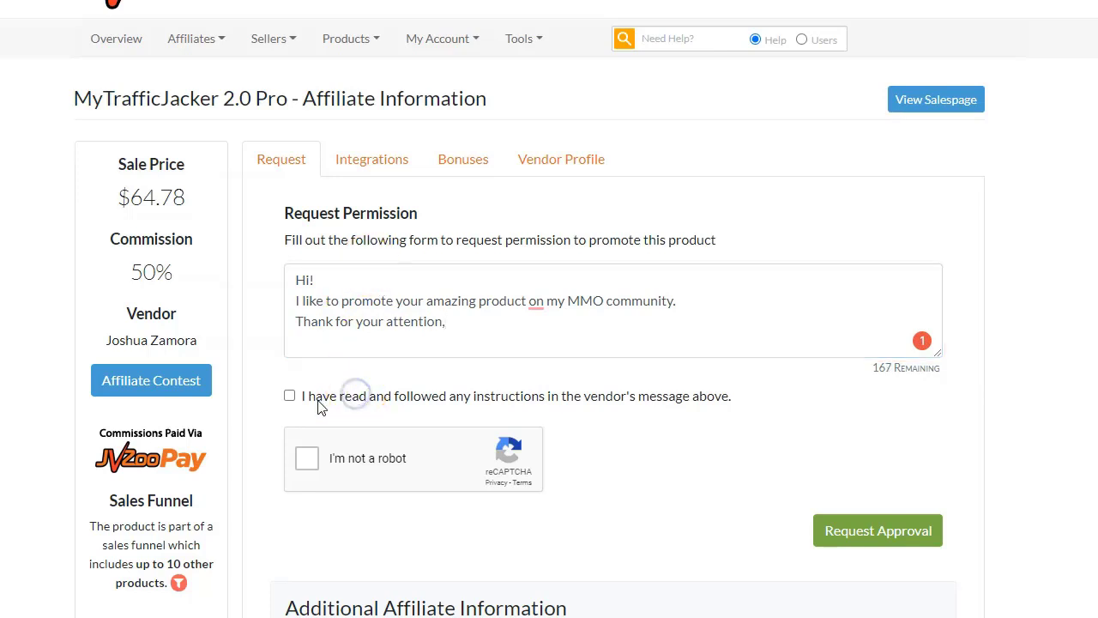
{"action": "left_click", "coordinate": [289, 396]}
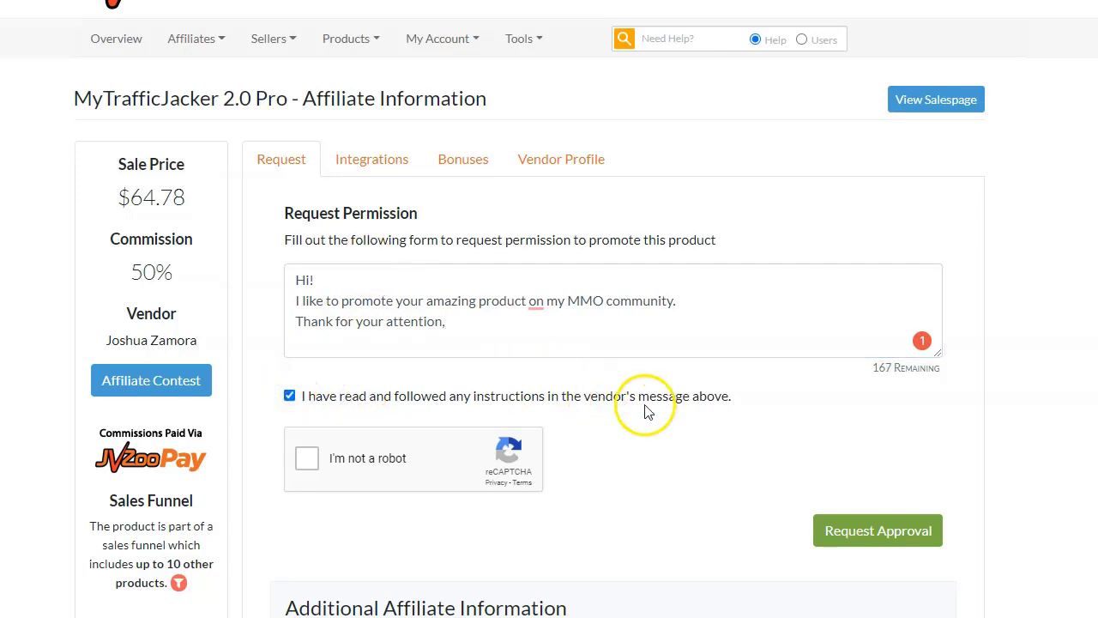
{"action": "scroll", "coordinate": [460, 425], "scroll_direction": "down", "scroll_amount": 3}
{"action": "scroll", "coordinate": [552, 350], "scroll_direction": "up", "scroll_amount": 2}
{"action": "left_click", "coordinate": [306, 372]}
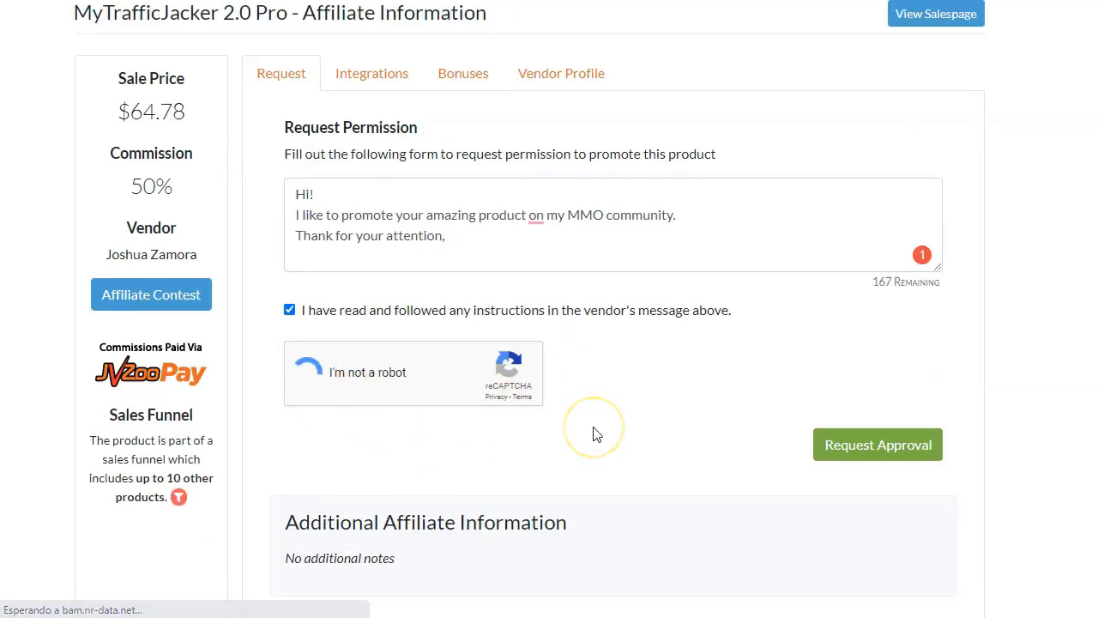
{"action": "left_click", "coordinate": [901, 452]}
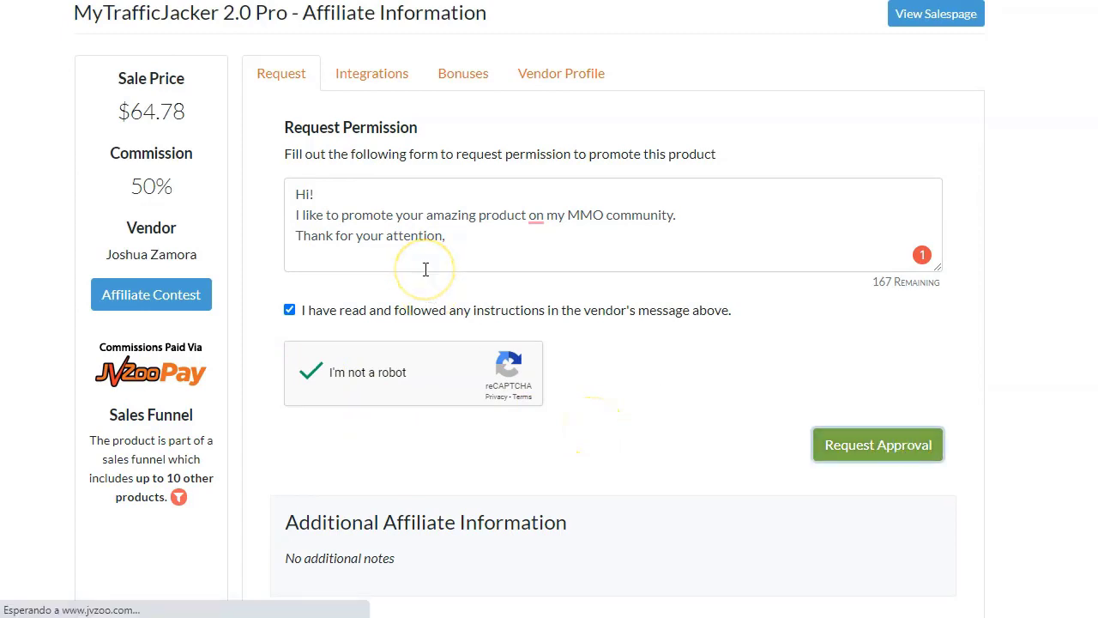
Review the product's affiliate information, open its affiliate contest in a new tab and view the products in the MyTrafficJacker 2.0 Pro funnel.
{"action": "scroll", "coordinate": [423, 267], "scroll_direction": "down", "scroll_amount": 2}
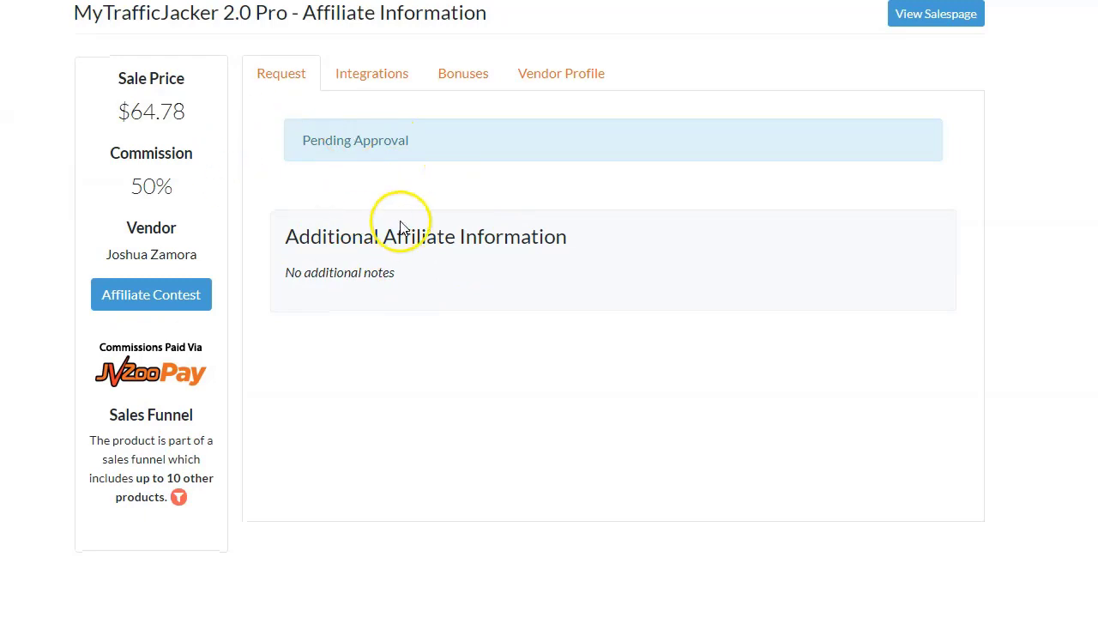
{"action": "scroll", "coordinate": [400, 228], "scroll_direction": "up", "scroll_amount": 1}
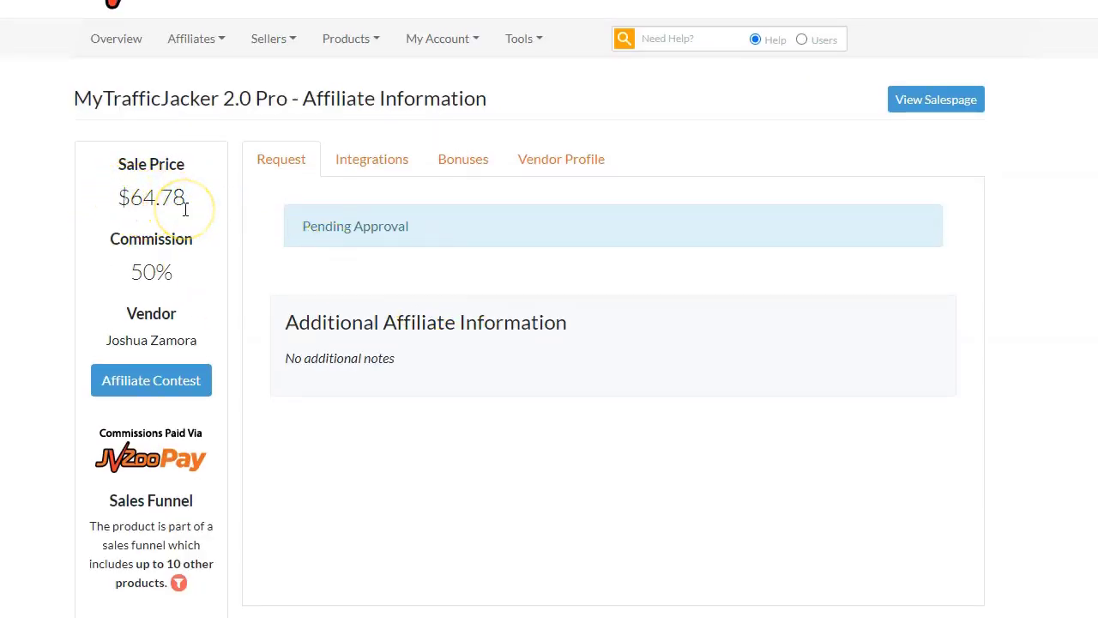
{"action": "scroll", "coordinate": [161, 273], "scroll_direction": "down", "scroll_amount": 1}
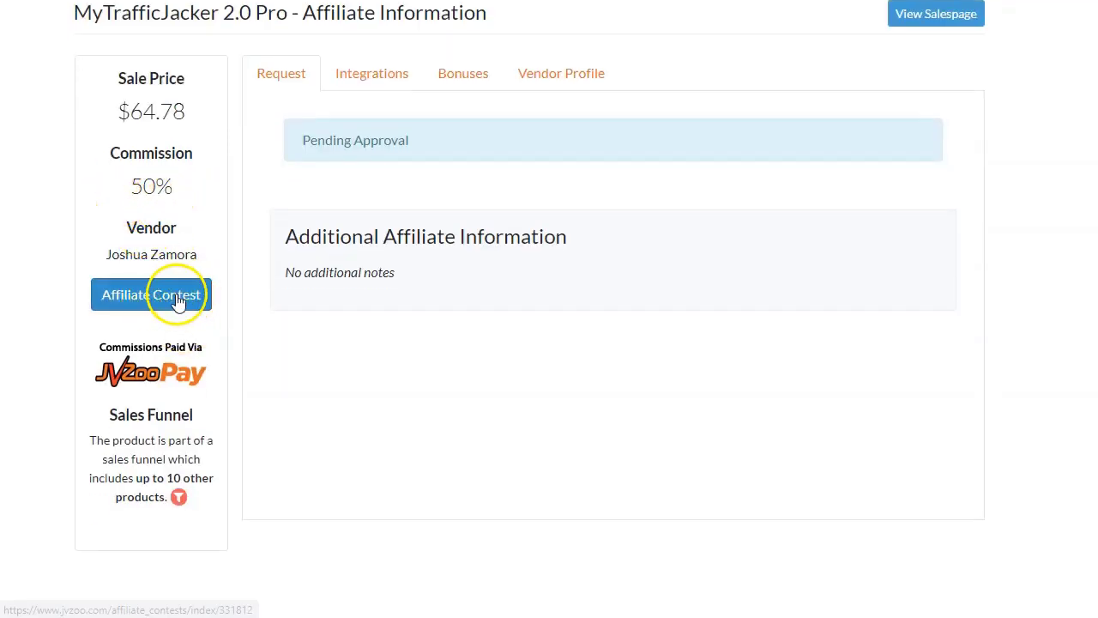
{"action": "right_click", "coordinate": [175, 298]}
{"action": "left_click", "coordinate": [223, 307]}
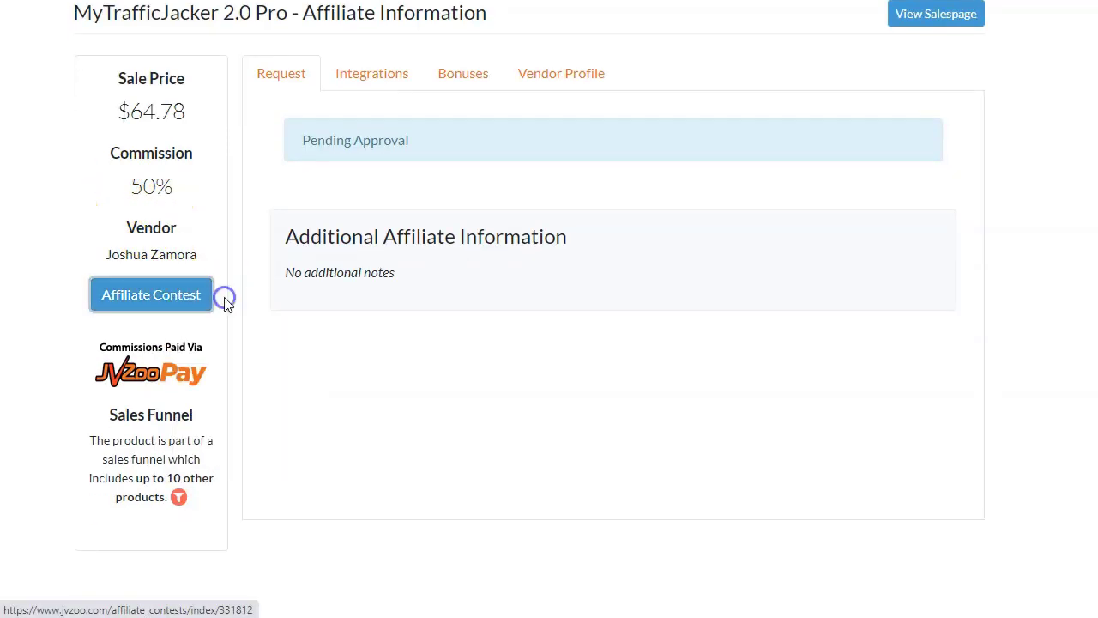
{"action": "mouse_move", "coordinate": [176, 502]}
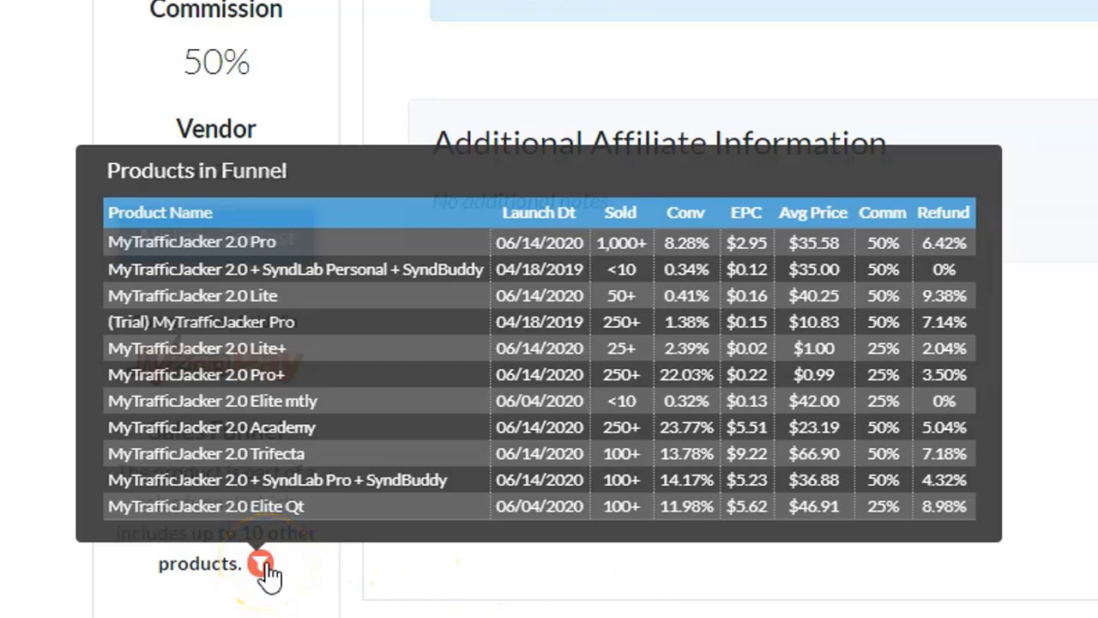
Check the bonuses and vendor profile sections of MyTrafficJacker 2.0 Pro's affiliate information, and return to the request section.
{"action": "scroll", "coordinate": [343, 343], "scroll_direction": "up", "scroll_amount": 1}
{"action": "left_click", "coordinate": [473, 84]}
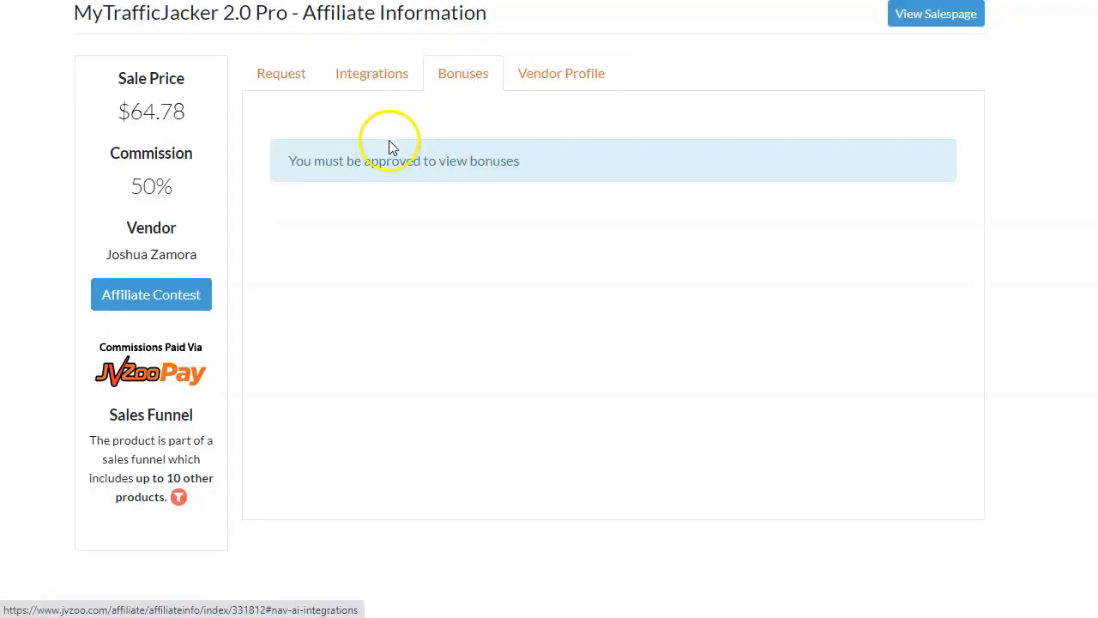
{"action": "left_click", "coordinate": [550, 75]}
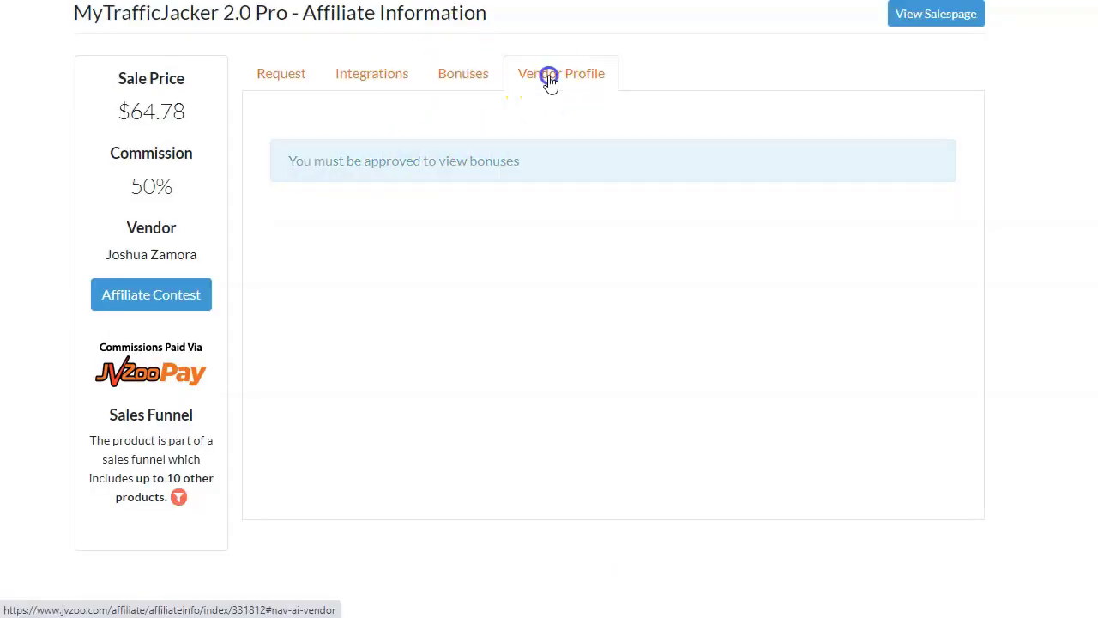
{"action": "left_click", "coordinate": [281, 75]}
{"action": "scroll", "coordinate": [446, 209], "scroll_direction": "up", "scroll_amount": 2}
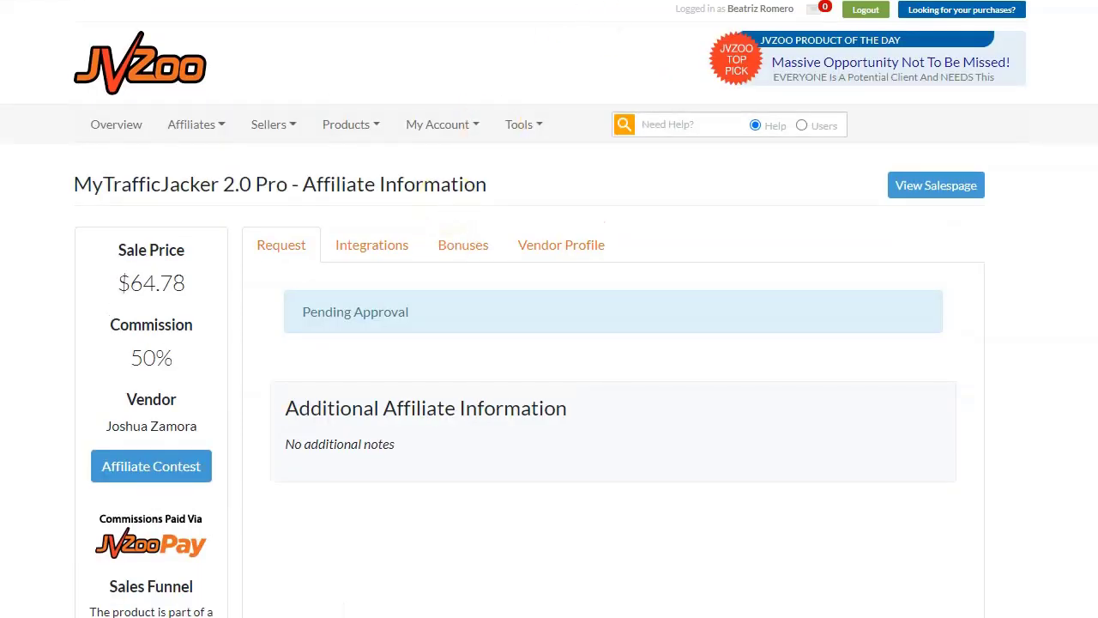
Leave the product page, open the affiliate account's approved products and review the listed products' statistics.
{"action": "key", "text": "alt+Left"}
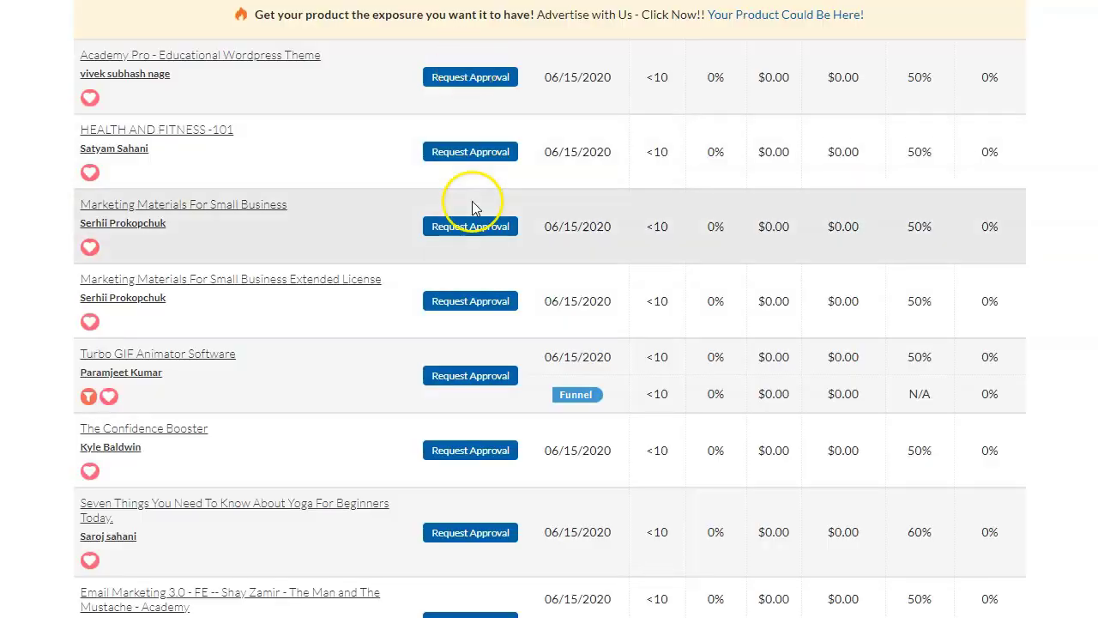
{"action": "scroll", "coordinate": [470, 201], "scroll_direction": "up", "scroll_amount": 4}
{"action": "left_click", "coordinate": [208, 126]}
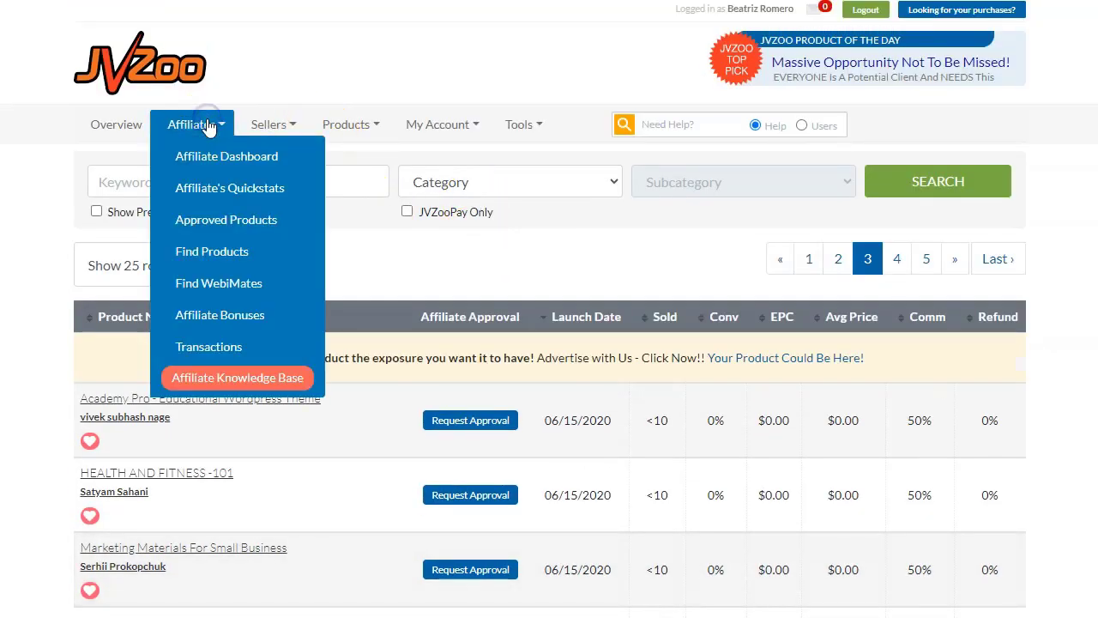
{"action": "left_click", "coordinate": [184, 217]}
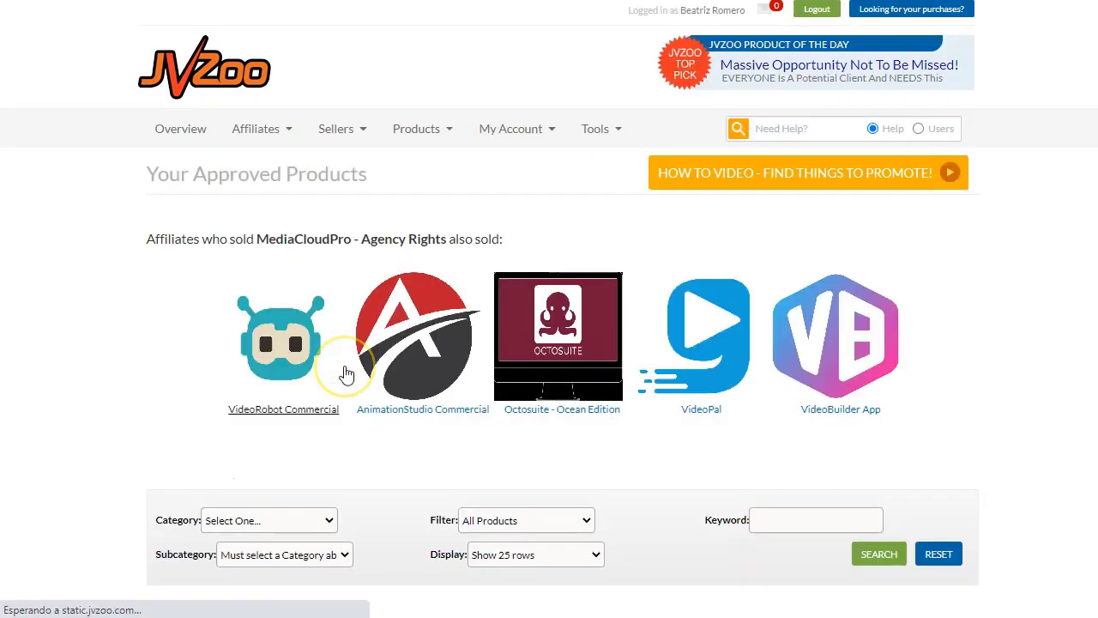
{"action": "scroll", "coordinate": [347, 375], "scroll_direction": "down", "scroll_amount": 5}
{"action": "scroll", "coordinate": [347, 375], "scroll_direction": "down", "scroll_amount": 3}
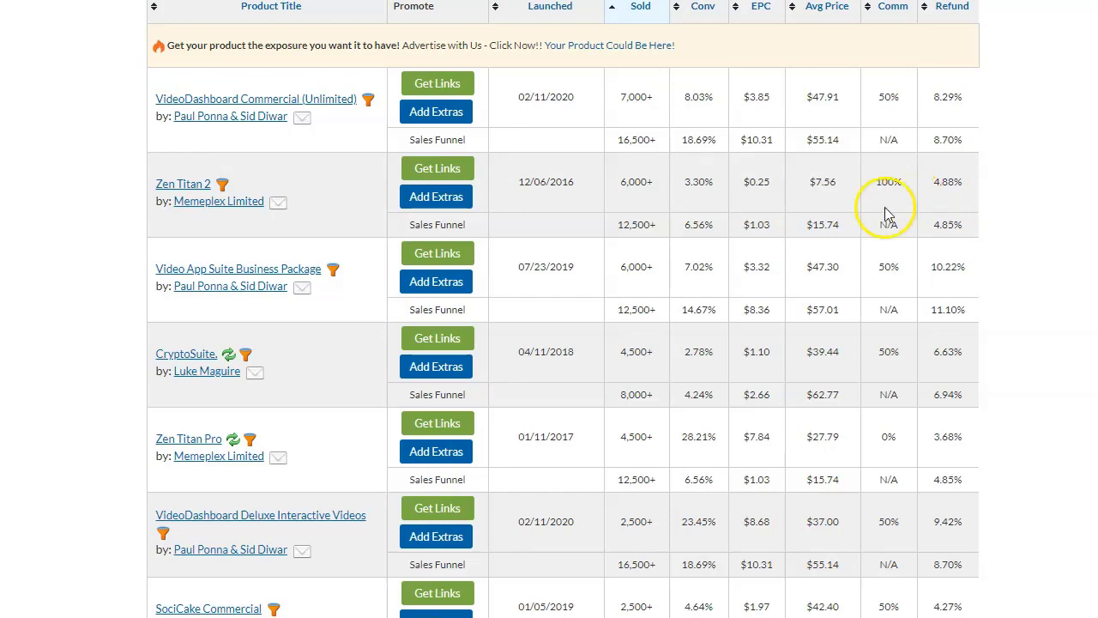
Get the affiliate link for VideoDashboard Commercial (Unlimited) and copy it.
{"action": "scroll", "coordinate": [76, 225], "scroll_direction": "up", "scroll_amount": 2}
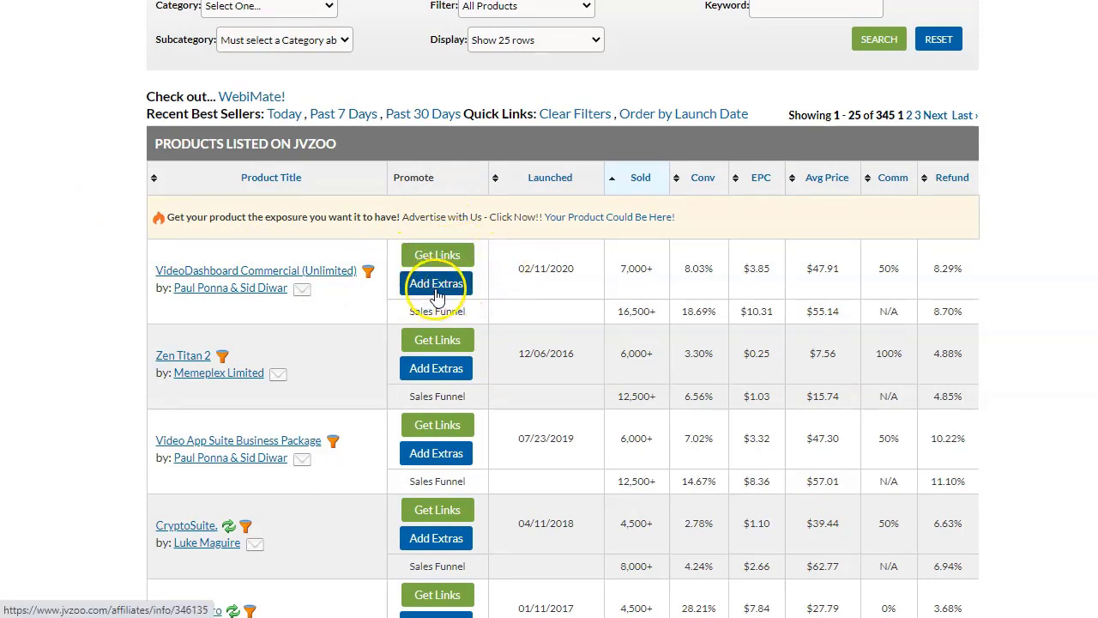
{"action": "left_click", "coordinate": [455, 262]}
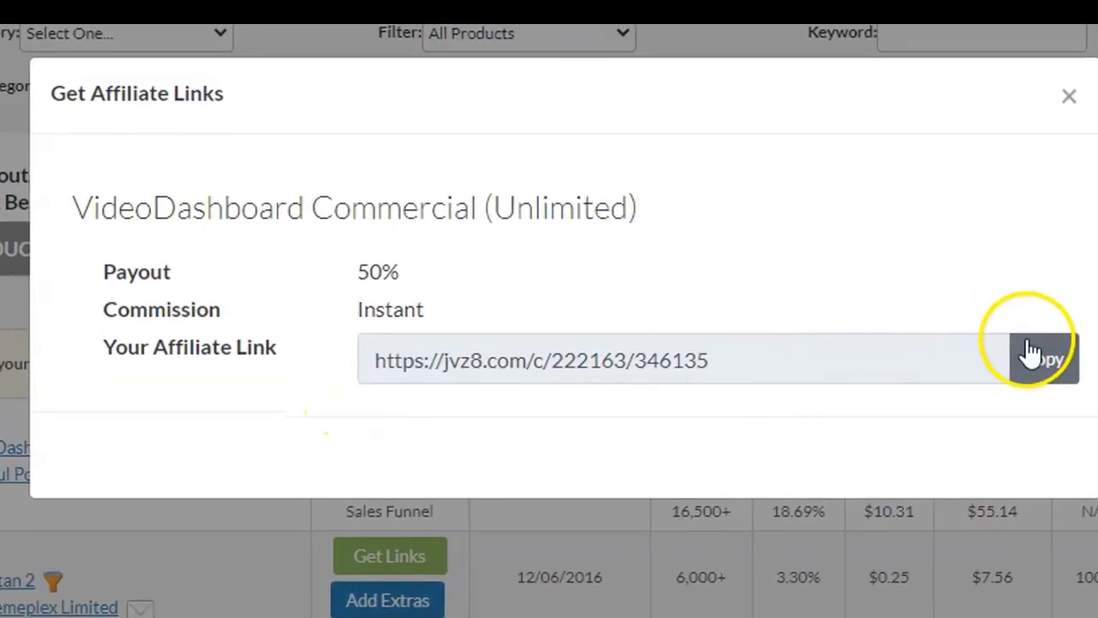
{"action": "left_click", "coordinate": [1034, 356]}
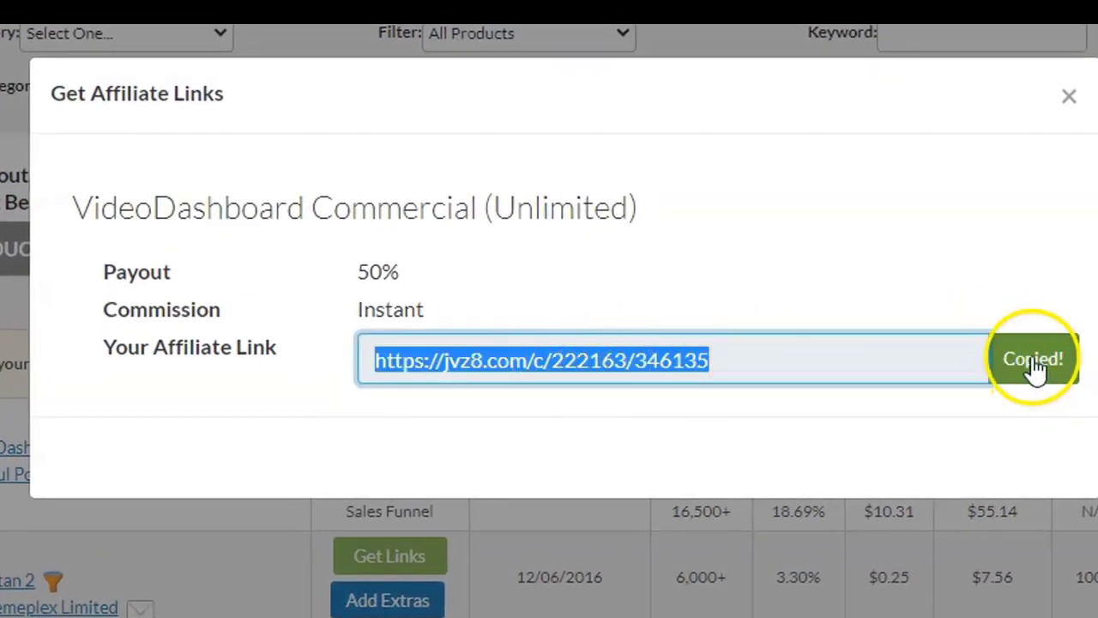
Examine the commission type given for VideoDashboard Commercial (Unlimited) in its affiliate link details.
{"action": "left_click", "coordinate": [432, 314]}
{"action": "left_click_drag", "start_coordinate": [431, 314], "coordinate": [349, 309]}
{"action": "left_click", "coordinate": [390, 290]}
{"action": "left_click_drag", "start_coordinate": [438, 315], "coordinate": [361, 314]}
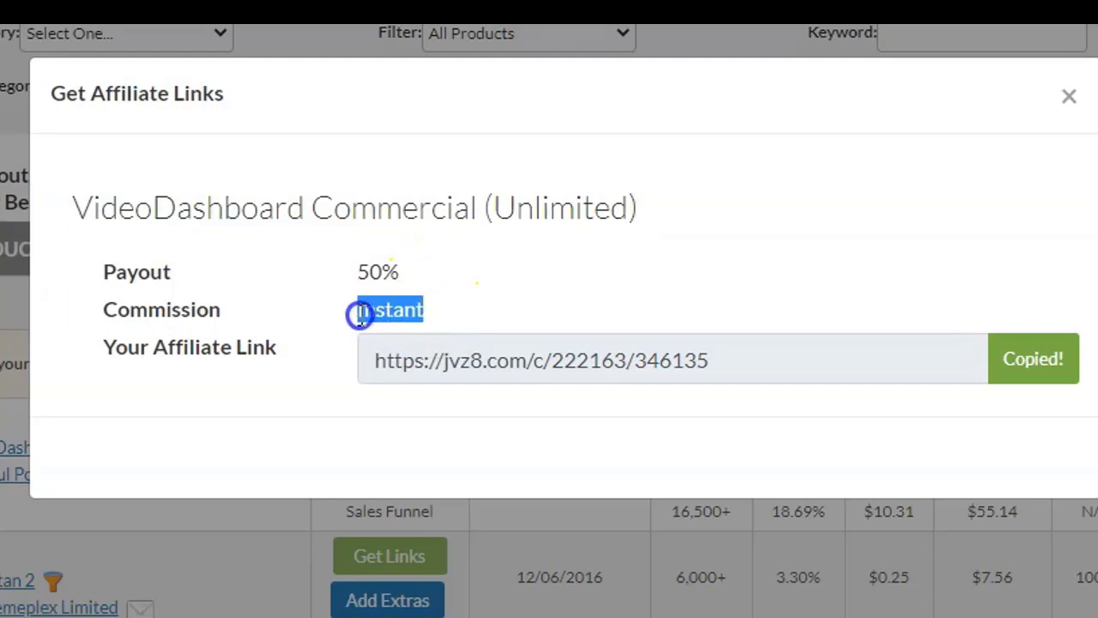
{"action": "left_click", "coordinate": [468, 319]}
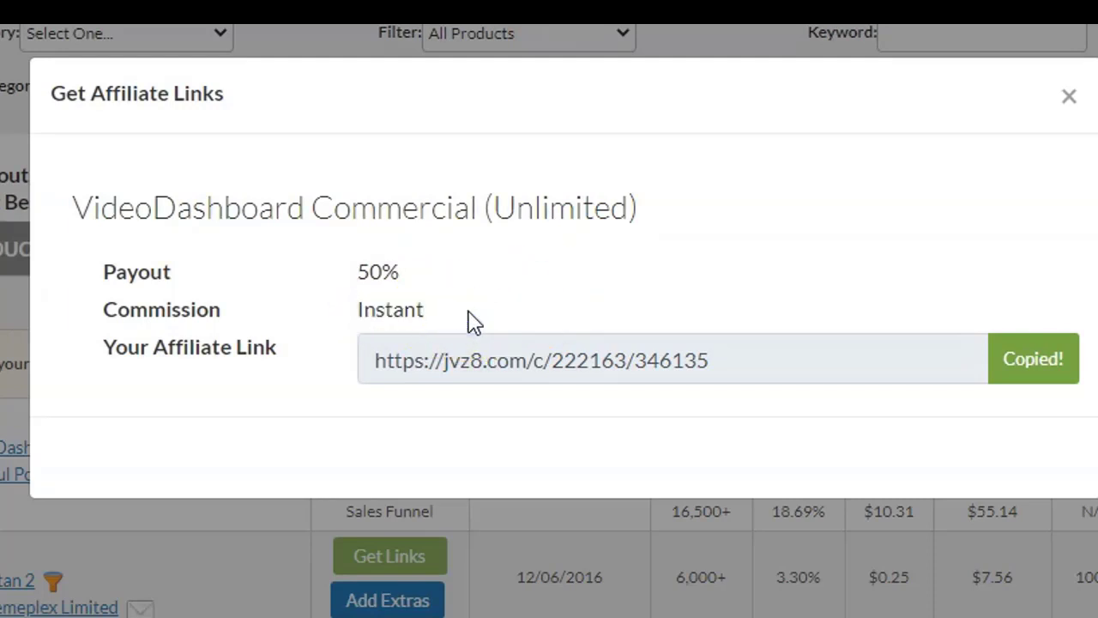
{"action": "left_click", "coordinate": [406, 317]}
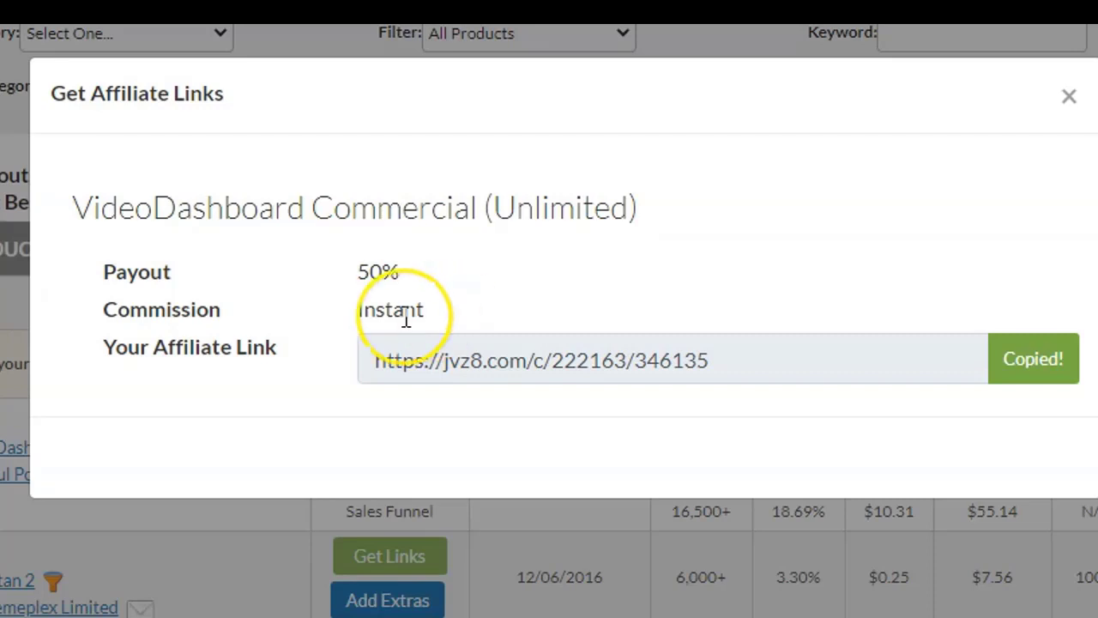
{"action": "left_click", "coordinate": [483, 316]}
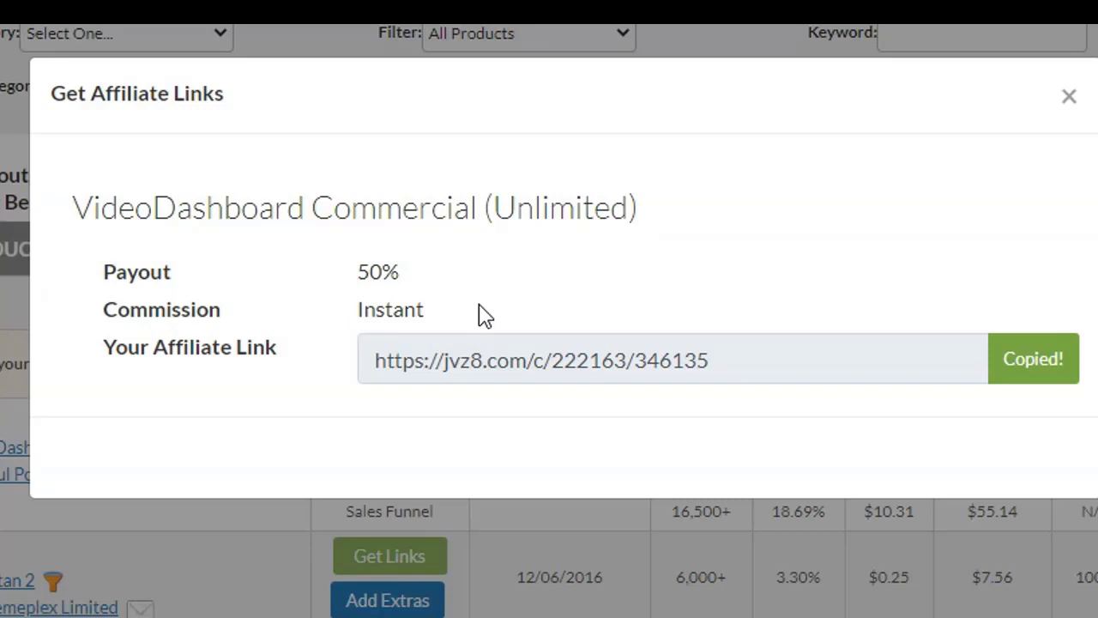
{"action": "double_click", "coordinate": [389, 309]}
{"action": "left_click", "coordinate": [480, 309]}
{"action": "left_click", "coordinate": [498, 348]}
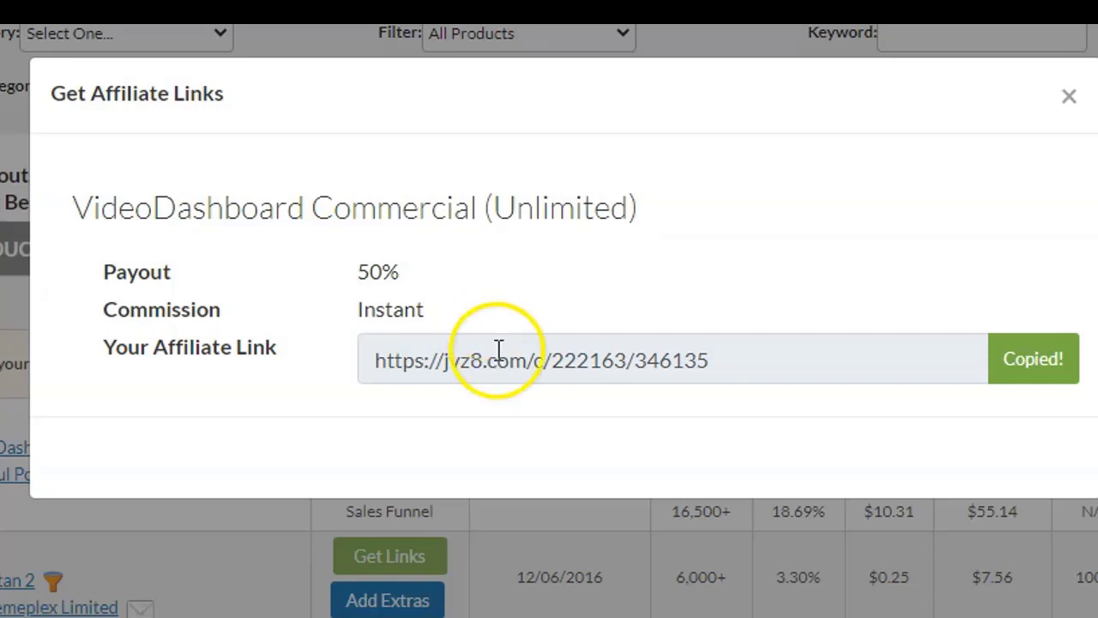
Copy the VideoDashboard Commercial (Unlimited) affiliate link again, paste it into an empty Notepad++ file and return to JVZoo, closing the link dialog.
{"action": "left_click", "coordinate": [1019, 376]}
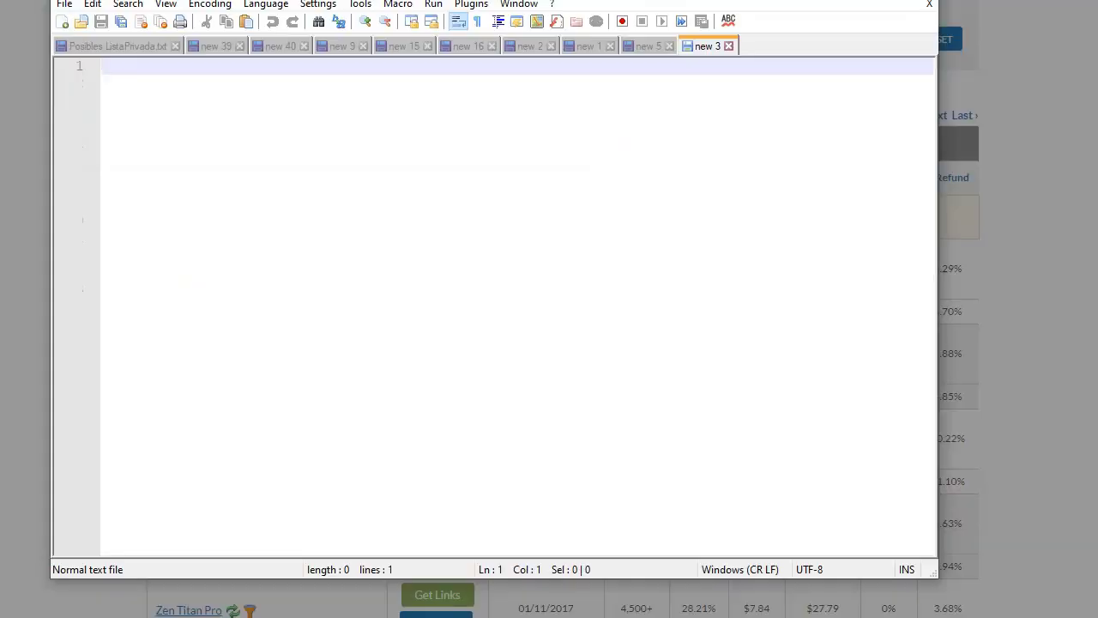
{"action": "right_click", "coordinate": [122, 90]}
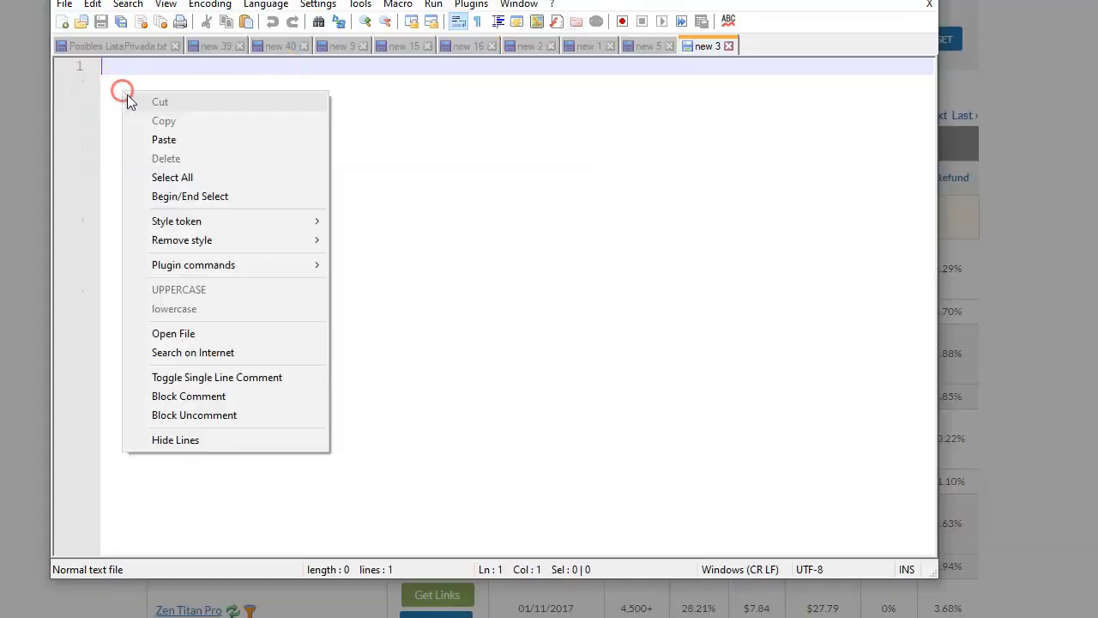
{"action": "left_click", "coordinate": [190, 143]}
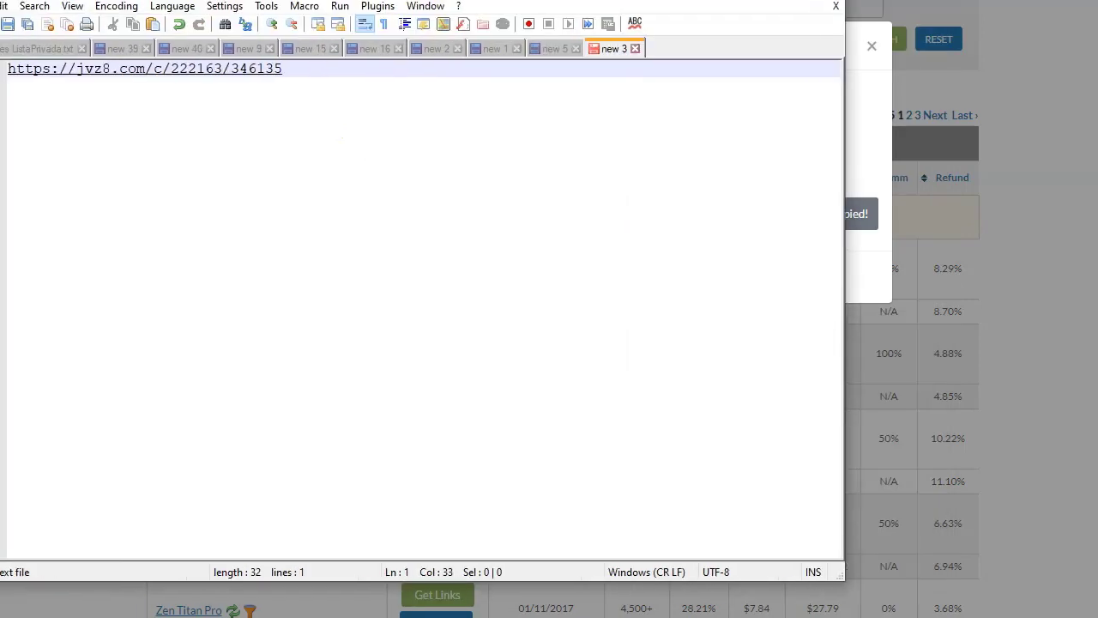
{"action": "left_click", "coordinate": [713, 44]}
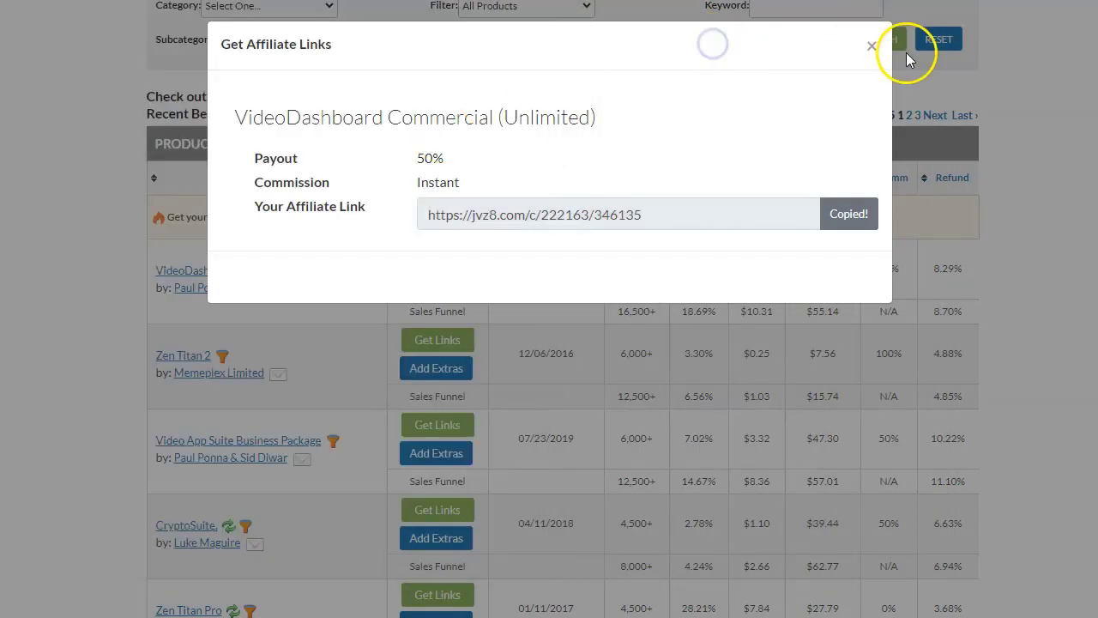
{"action": "left_click", "coordinate": [872, 46]}
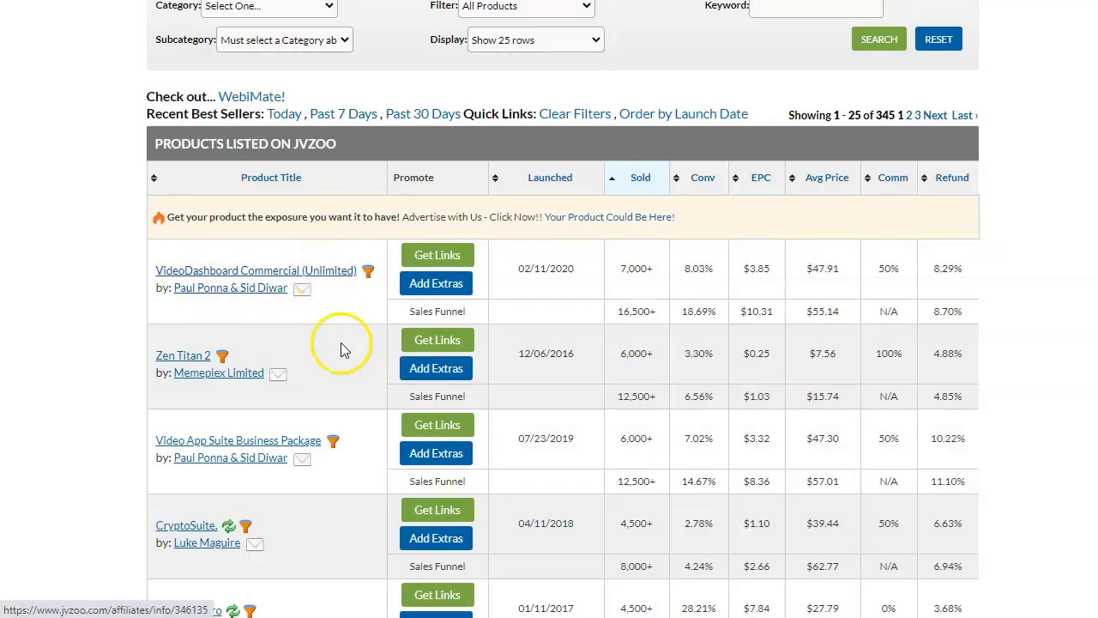
Check the sales funnel marker of VideoDashboard Commercial (Unlimited) in the approved products list.
{"action": "scroll", "coordinate": [368, 417], "scroll_direction": "down", "scroll_amount": 2}
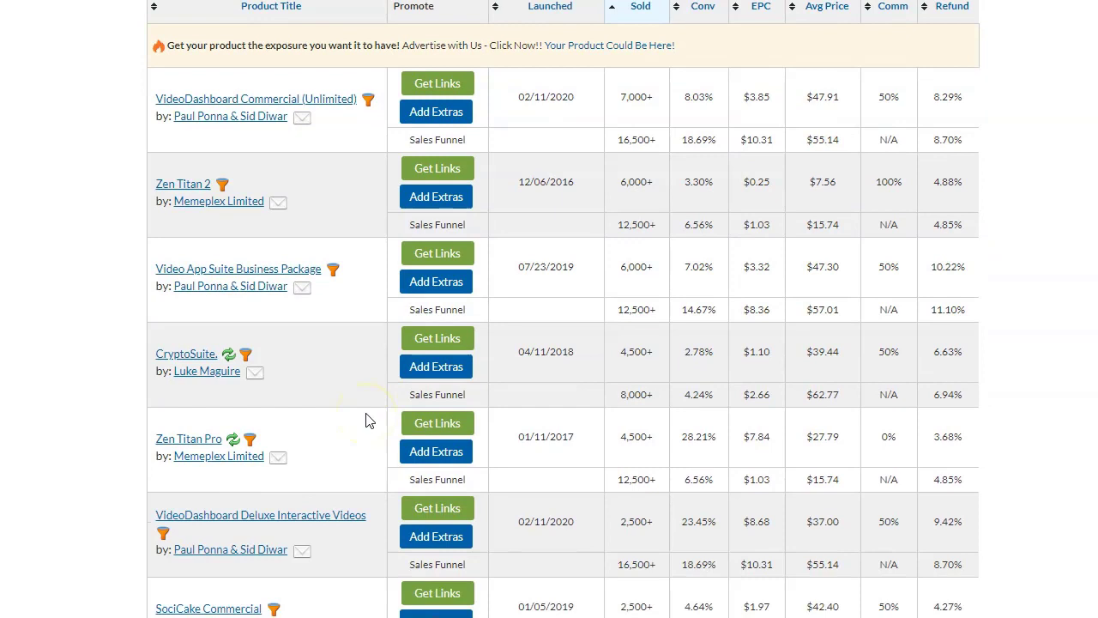
{"action": "scroll", "coordinate": [368, 417], "scroll_direction": "up", "scroll_amount": 1}
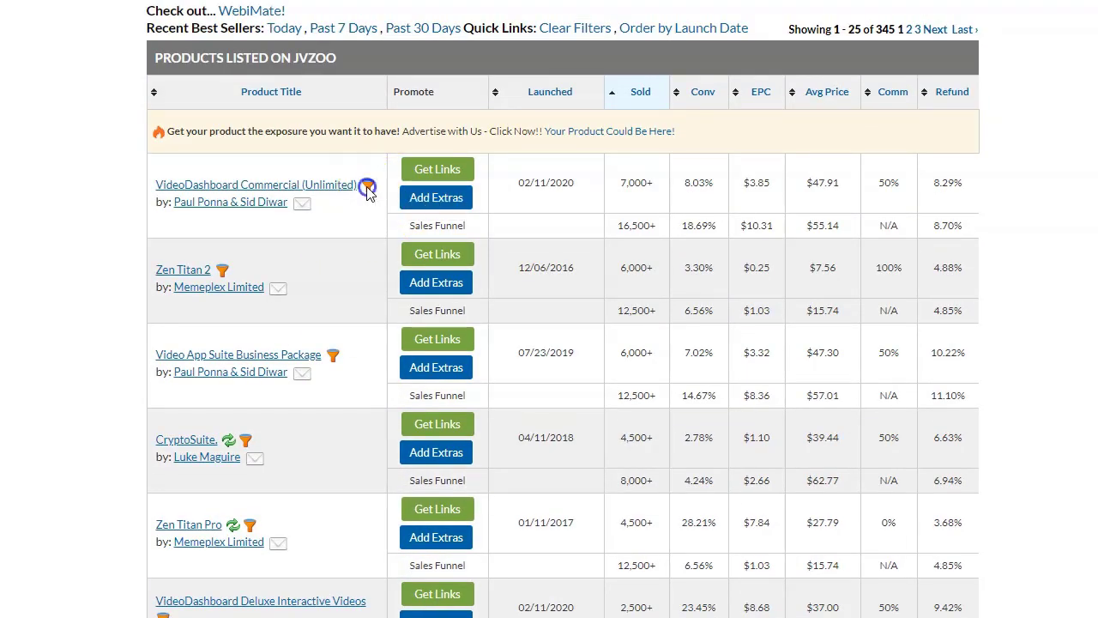
{"action": "left_click", "coordinate": [368, 187]}
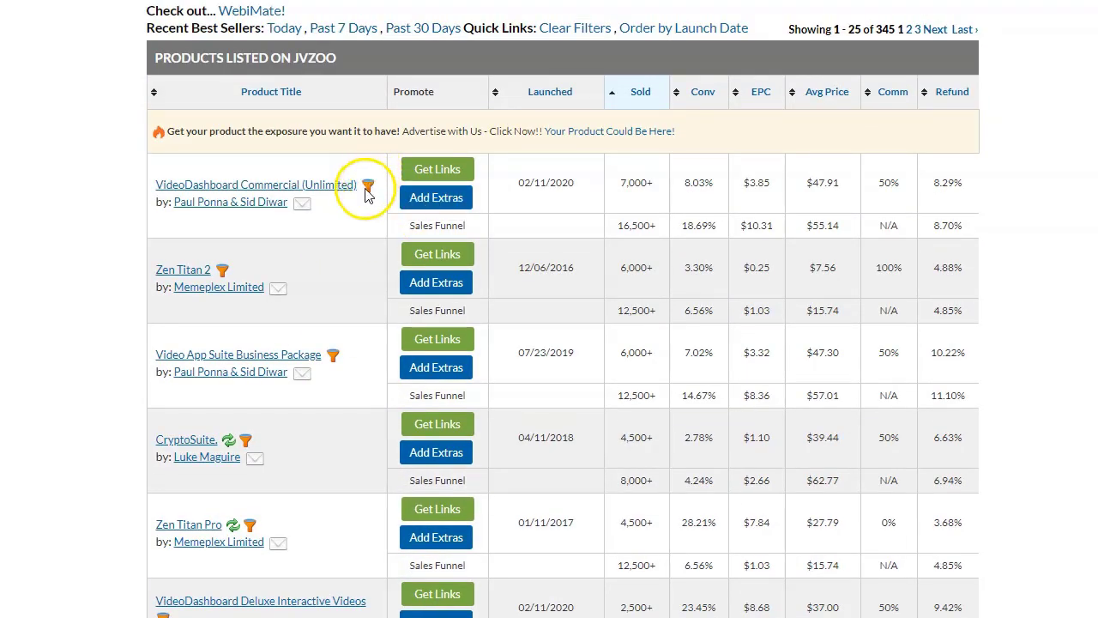
{"action": "left_click", "coordinate": [368, 187]}
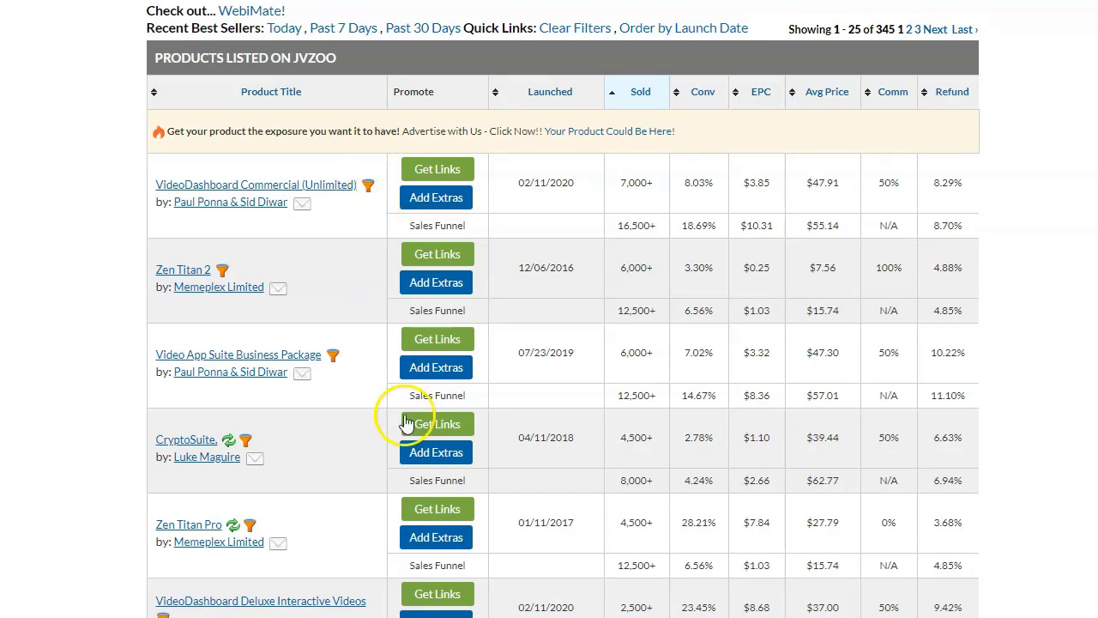
Copy the affiliate link for VideoDashboard Deluxe Interactive Videos and paste it on a new line below the first link in Notepad++.
{"action": "scroll", "coordinate": [352, 403], "scroll_direction": "down", "scroll_amount": 2}
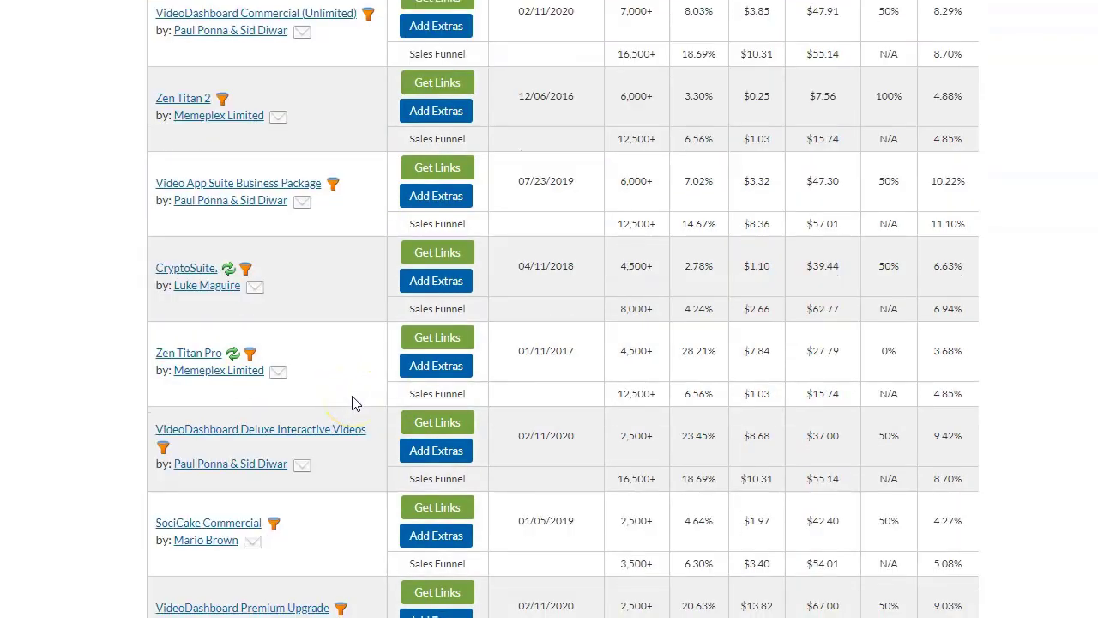
{"action": "scroll", "coordinate": [355, 403], "scroll_direction": "down", "scroll_amount": 1}
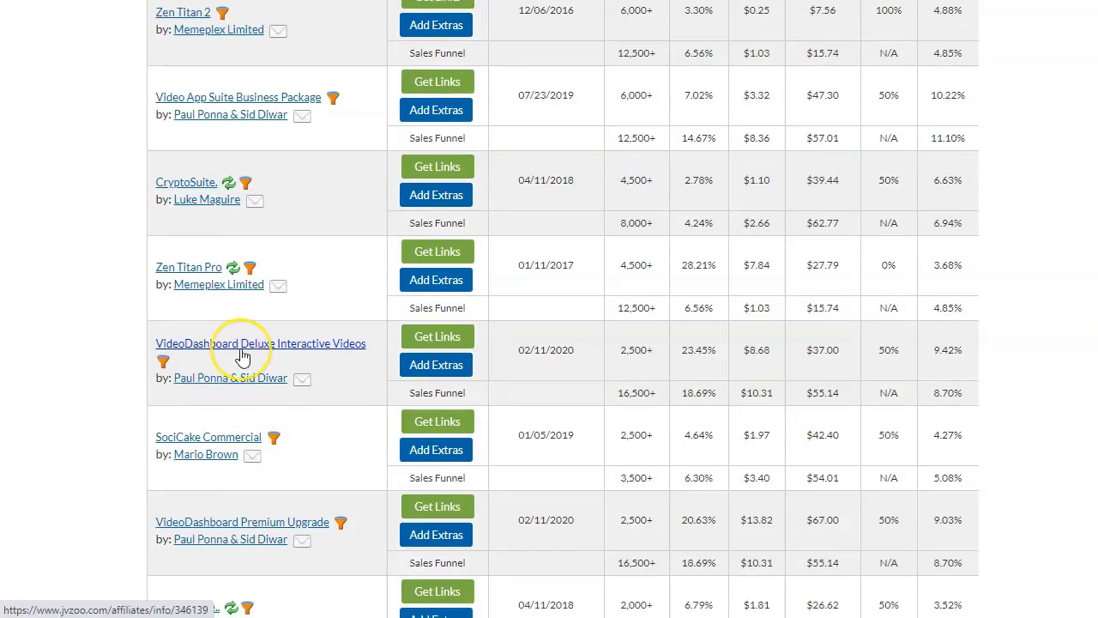
{"action": "left_click", "coordinate": [421, 337]}
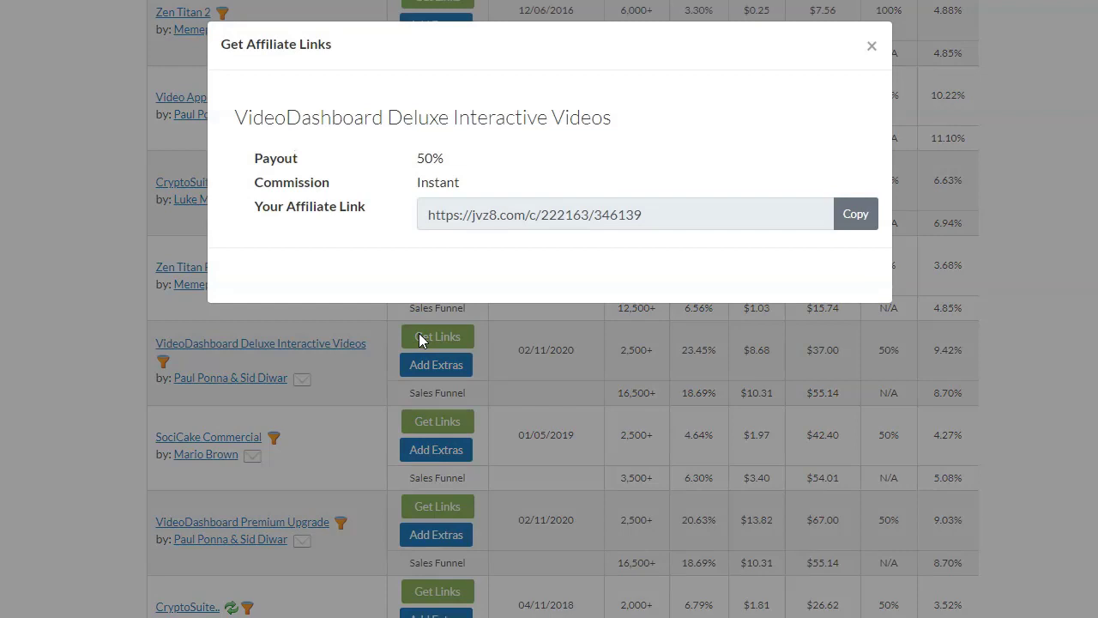
{"action": "left_click", "coordinate": [857, 212]}
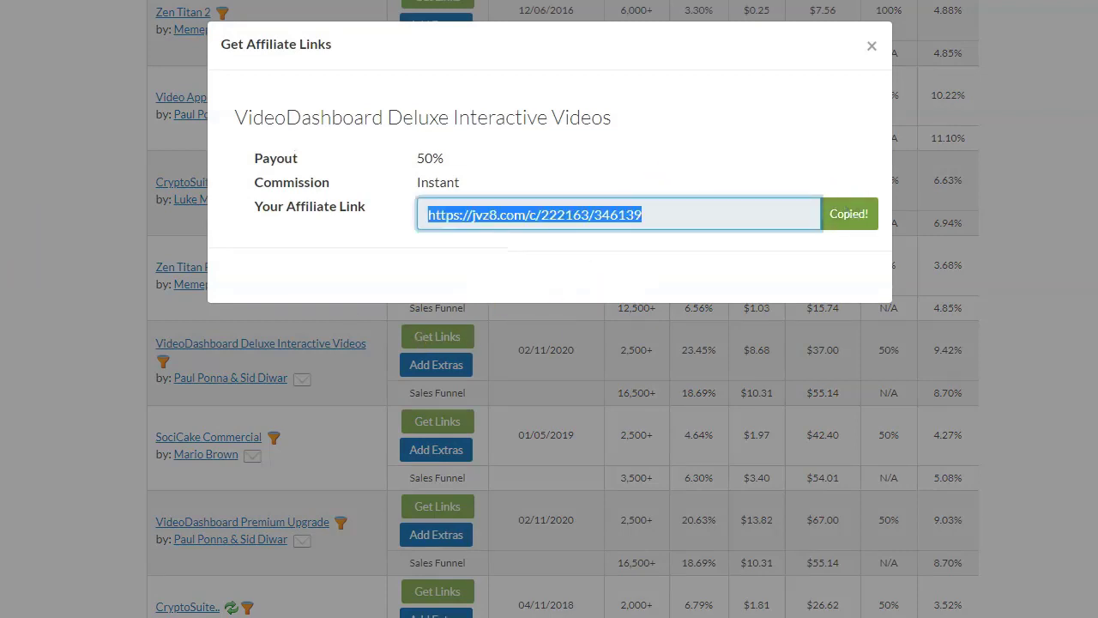
{"action": "key", "text": "alt+Tab"}
{"action": "left_click", "coordinate": [558, 171]}
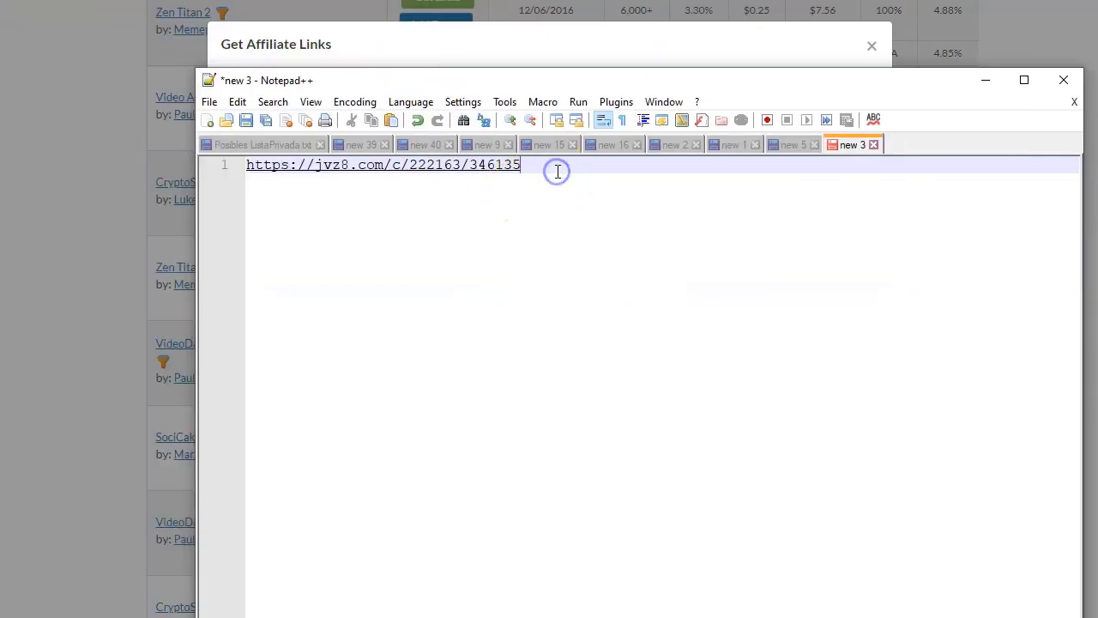
{"action": "key", "text": "Return"}
{"action": "key", "text": "ctrl+v"}
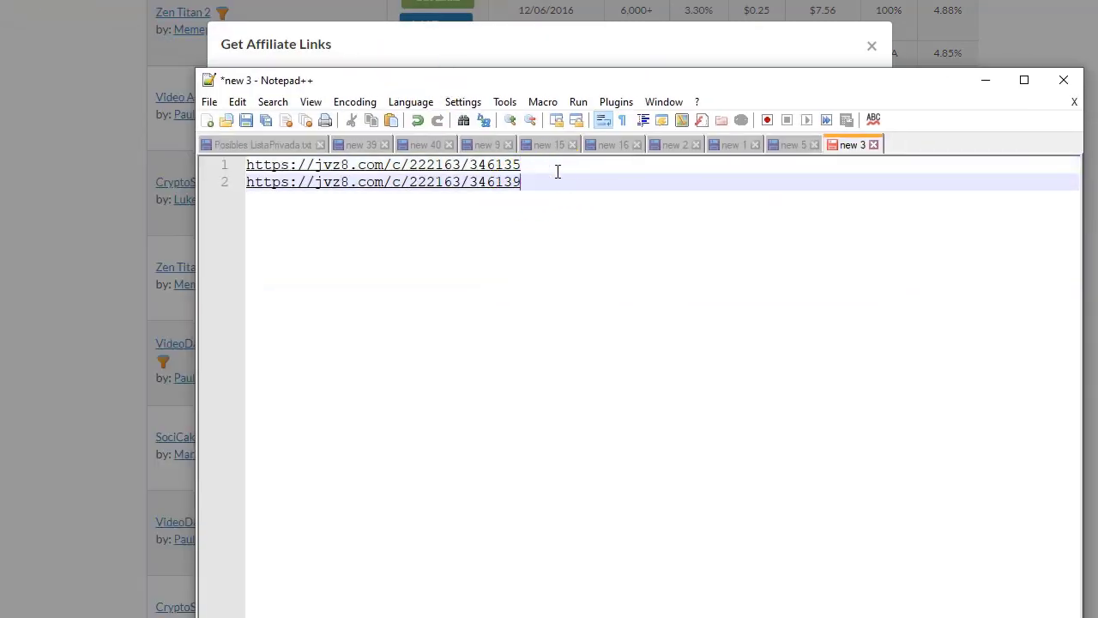
Compare the product identifiers at the ends of the two pasted affiliate links.
{"action": "left_click", "coordinate": [501, 181]}
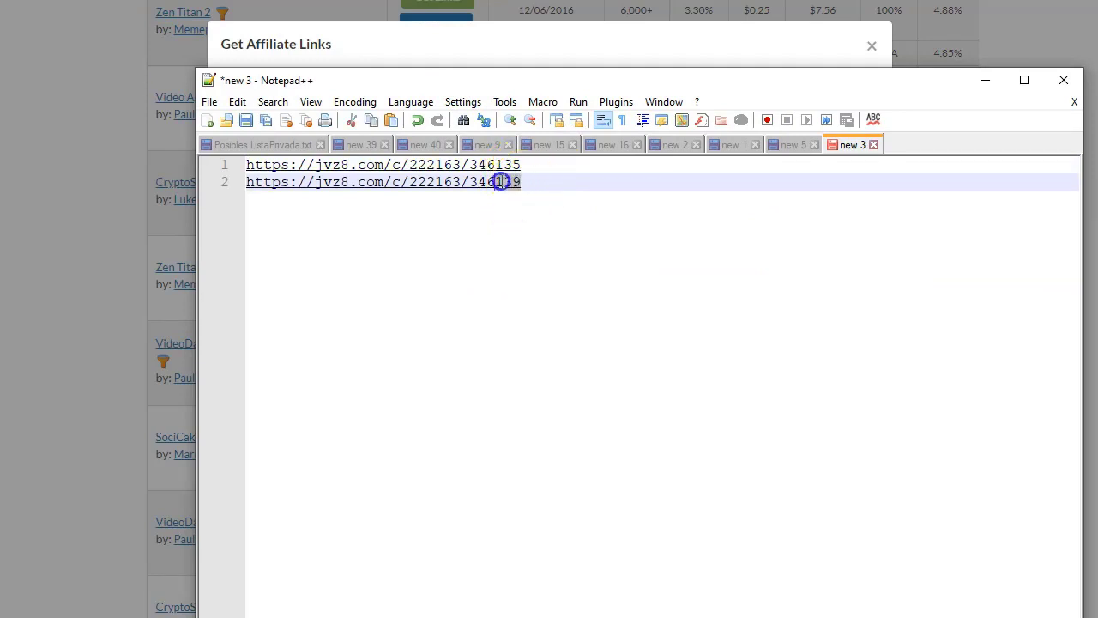
{"action": "left_click", "coordinate": [502, 164]}
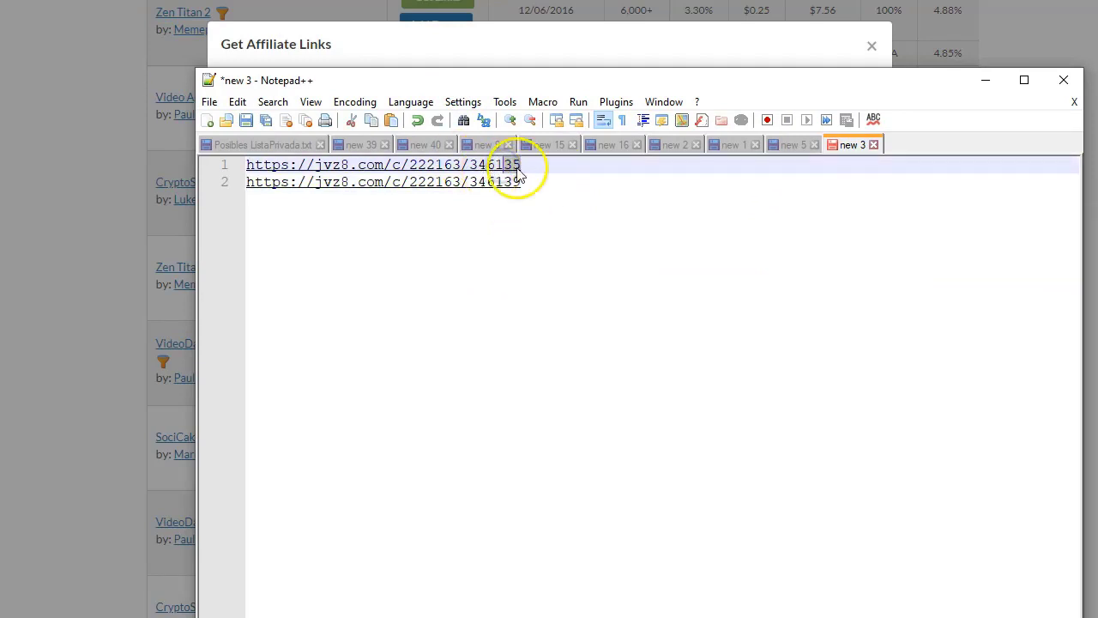
{"action": "key", "text": "shift+End"}
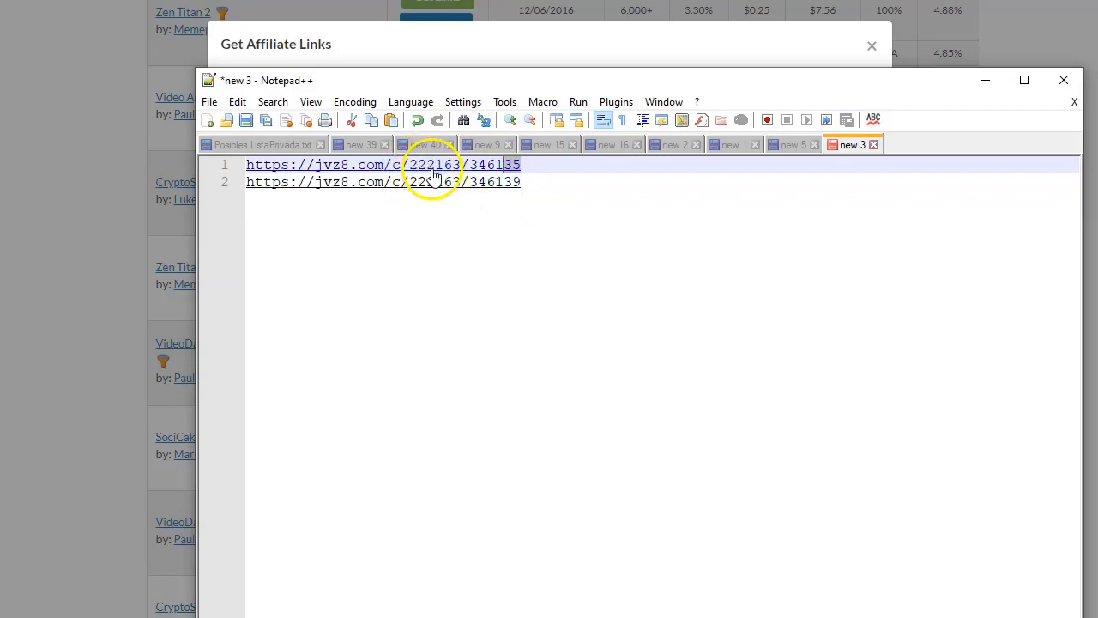
{"action": "left_click", "coordinate": [510, 184]}
{"action": "left_click_drag", "start_coordinate": [520, 166], "coordinate": [504, 168]}
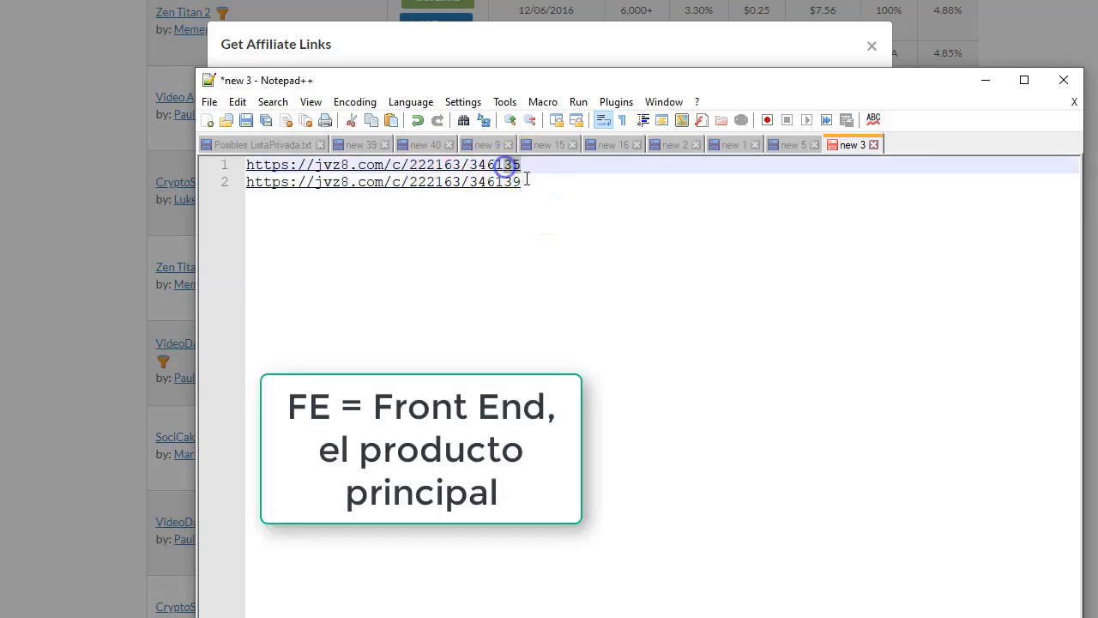
{"action": "left_click", "coordinate": [519, 181]}
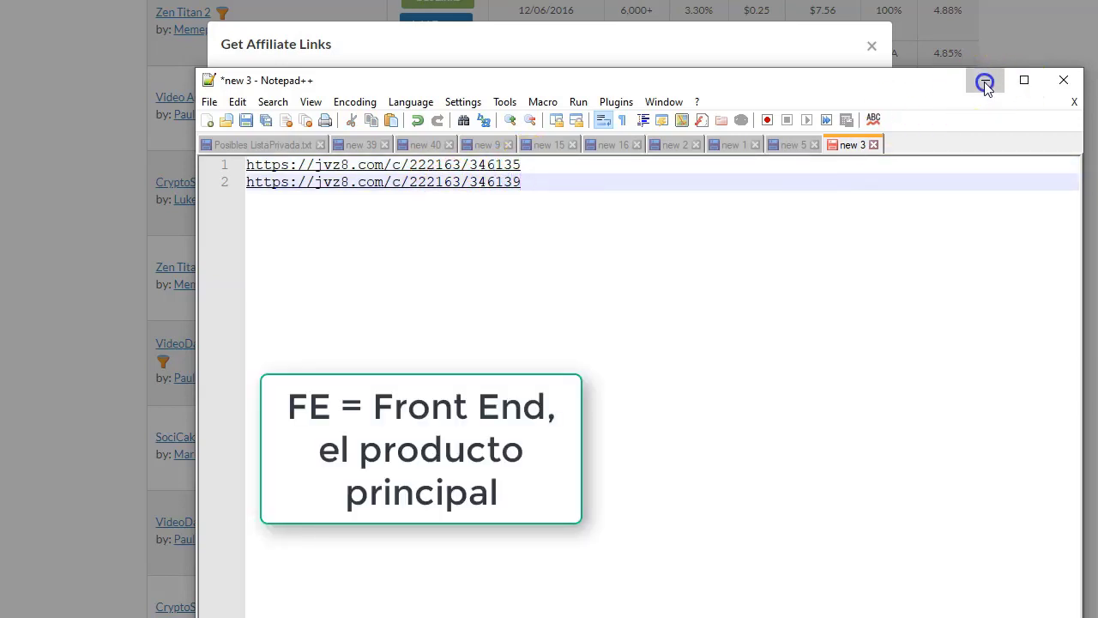
Return from Notepad++ to JVZoo and close the affiliate link dialog for VideoDashboard Deluxe Interactive Videos.
{"action": "left_click", "coordinate": [984, 81]}
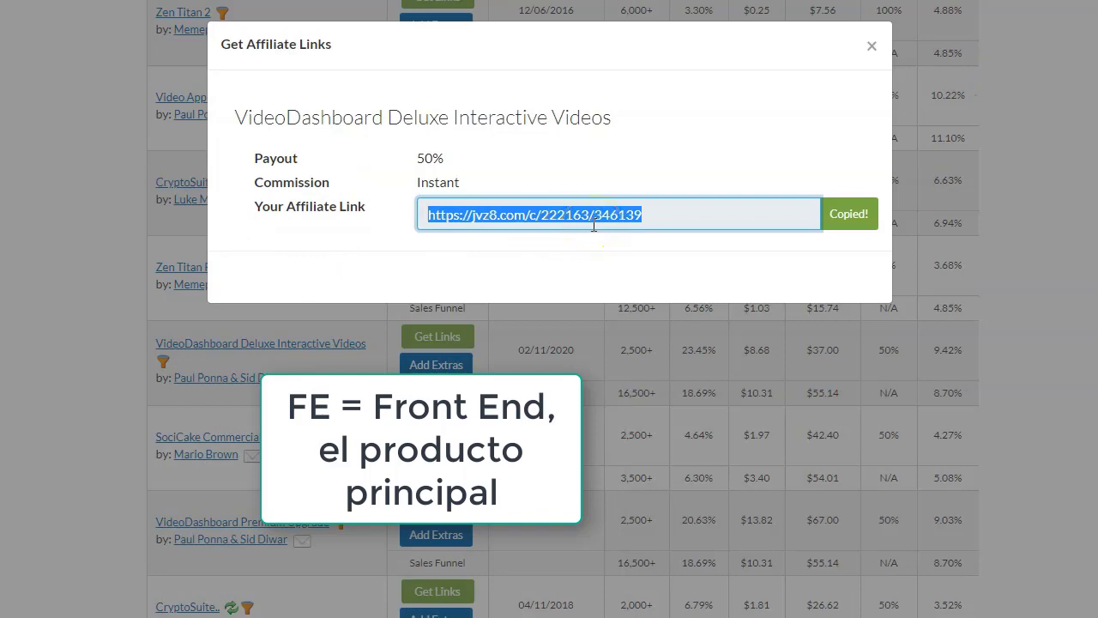
{"action": "left_click", "coordinate": [658, 215]}
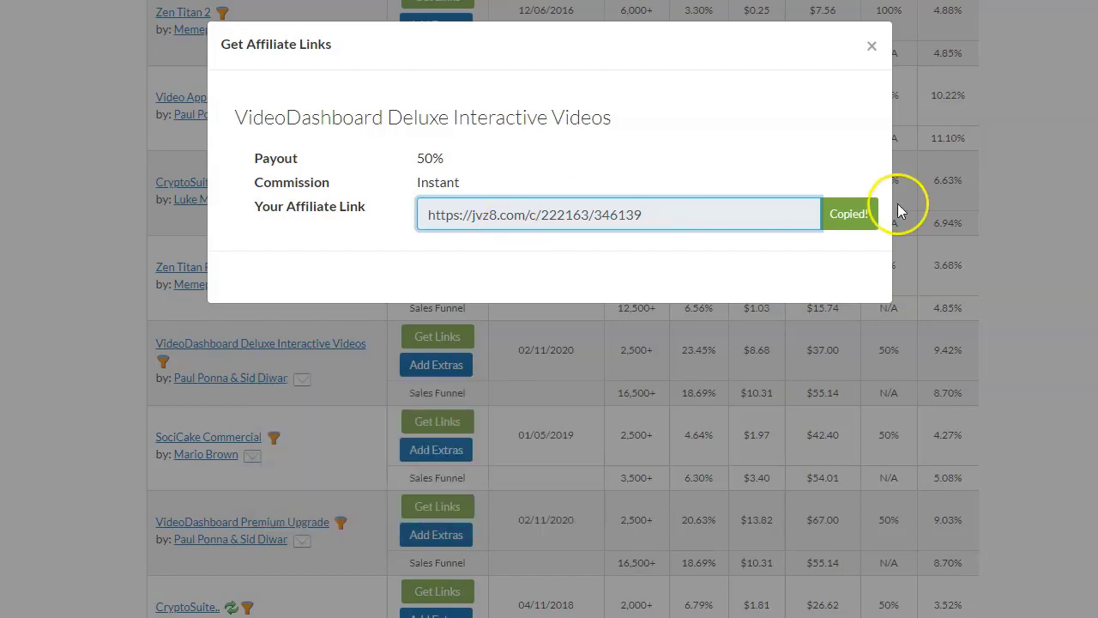
{"action": "left_click", "coordinate": [873, 44]}
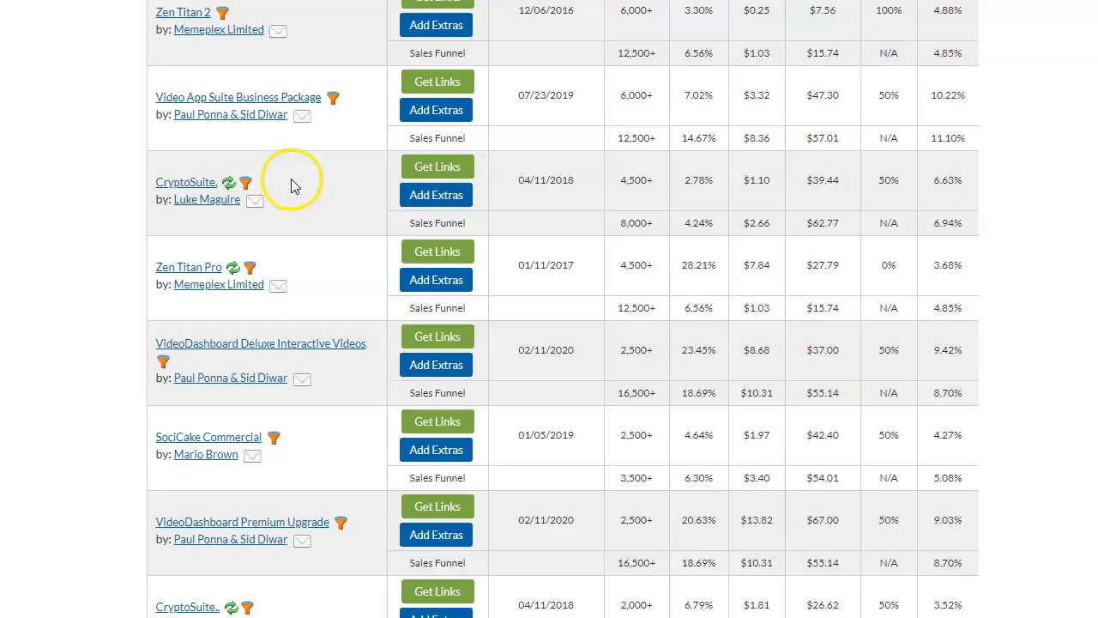
Look through the approved JVZoo products for the other VideoDashboard offers, such as Premium Upgrade and Whitelabel Brand Manager.
{"action": "scroll", "coordinate": [298, 213], "scroll_direction": "down", "scroll_amount": 1}
{"action": "scroll", "coordinate": [278, 356], "scroll_direction": "down", "scroll_amount": 1}
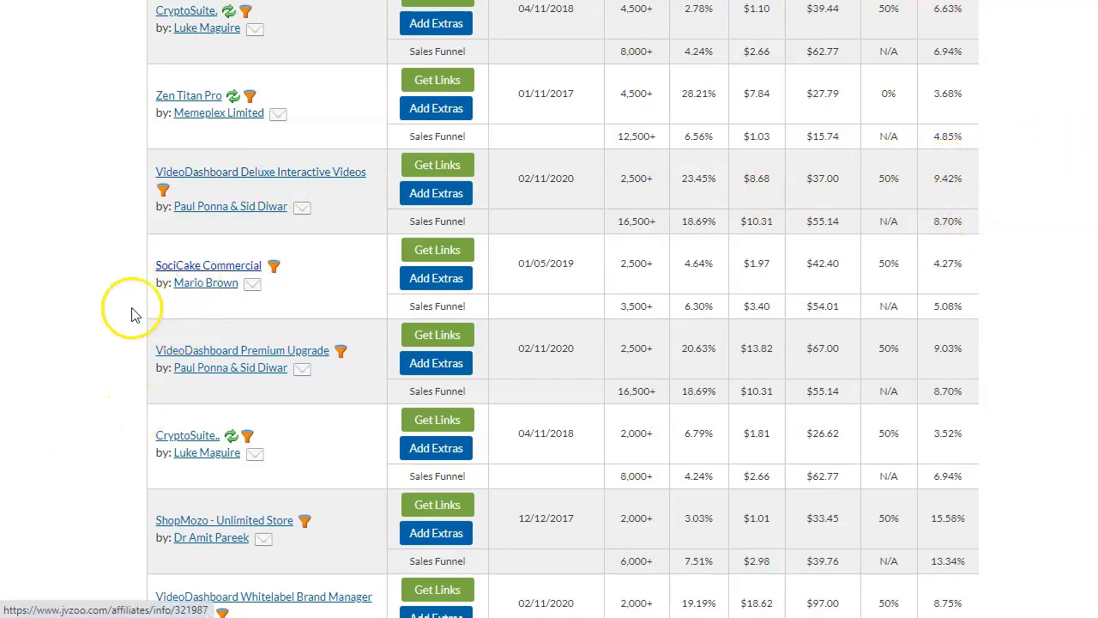
{"action": "scroll", "coordinate": [42, 462], "scroll_direction": "down", "scroll_amount": 4}
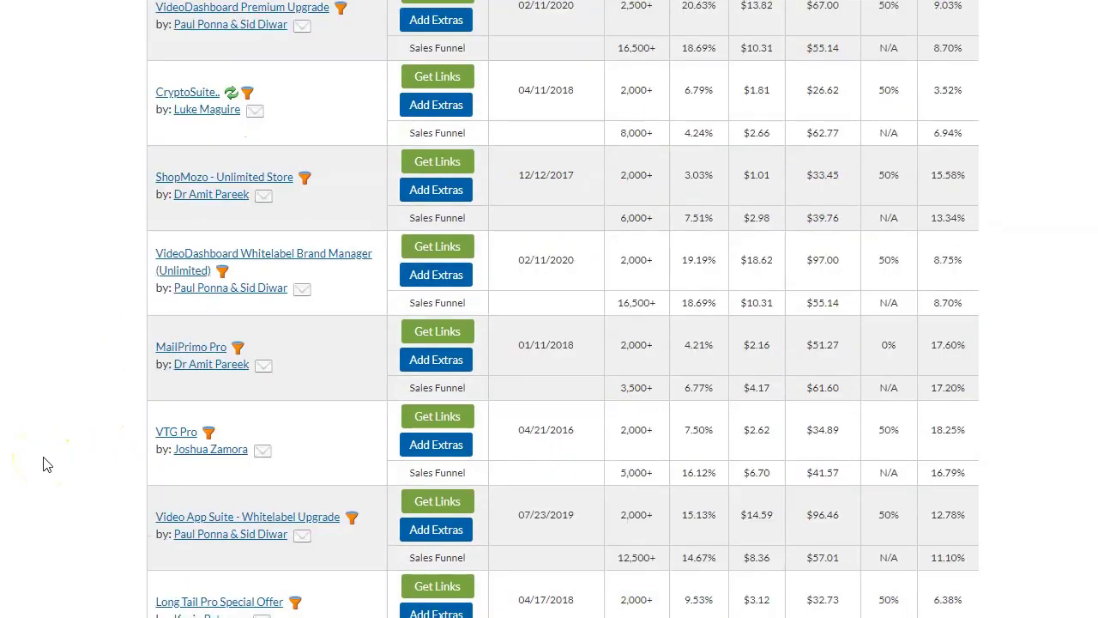
{"action": "scroll", "coordinate": [47, 464], "scroll_direction": "up", "scroll_amount": 10}
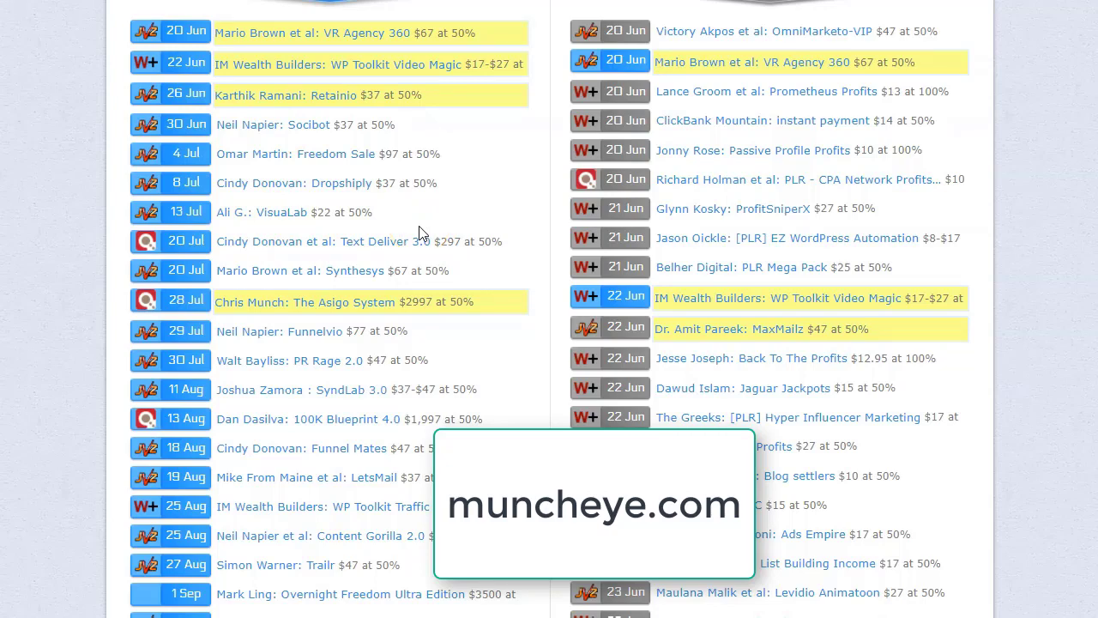
Examine the Big Launches, All Launches and Just Launched lists on the MunchEye website.
{"action": "scroll", "coordinate": [420, 233], "scroll_direction": "up", "scroll_amount": 5}
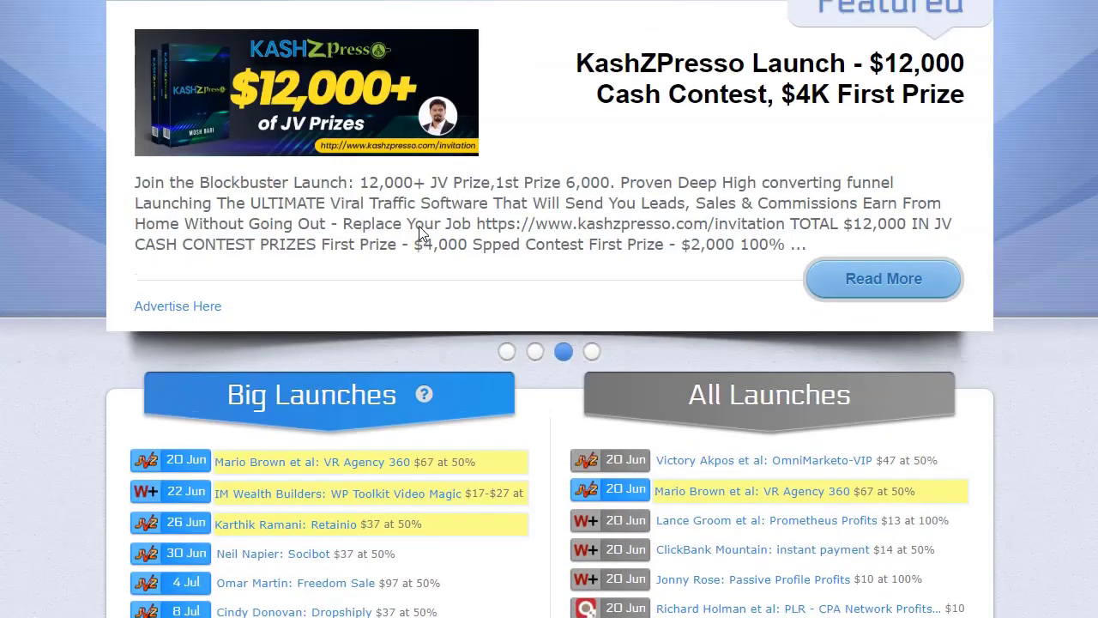
{"action": "scroll", "coordinate": [420, 226], "scroll_direction": "down", "scroll_amount": 1}
{"action": "scroll", "coordinate": [420, 225], "scroll_direction": "down", "scroll_amount": 1}
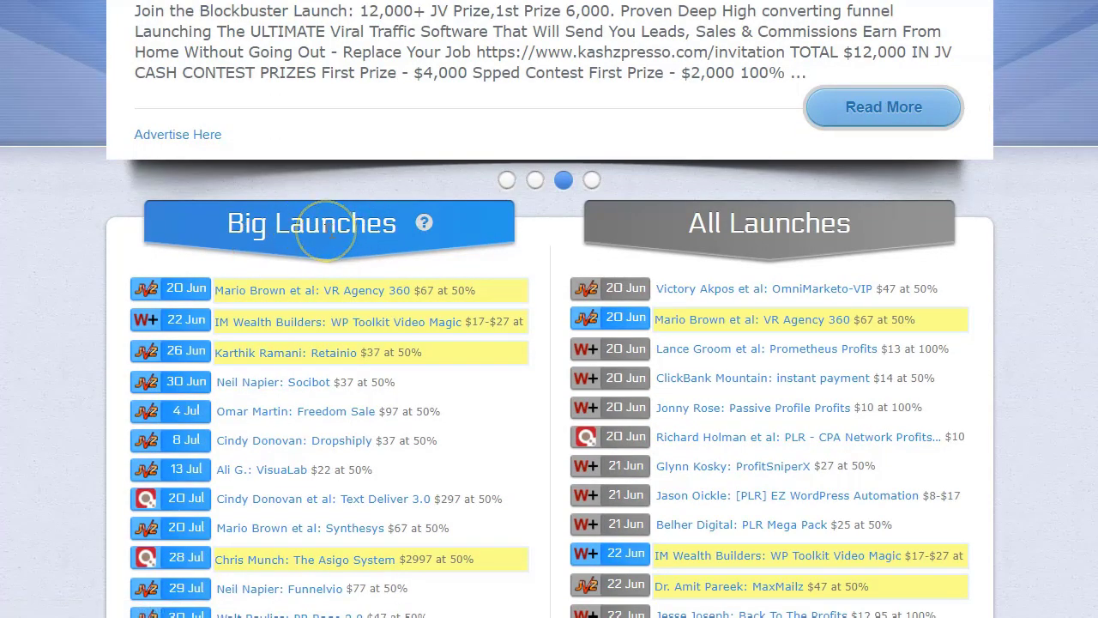
{"action": "scroll", "coordinate": [804, 219], "scroll_direction": "down", "scroll_amount": 2}
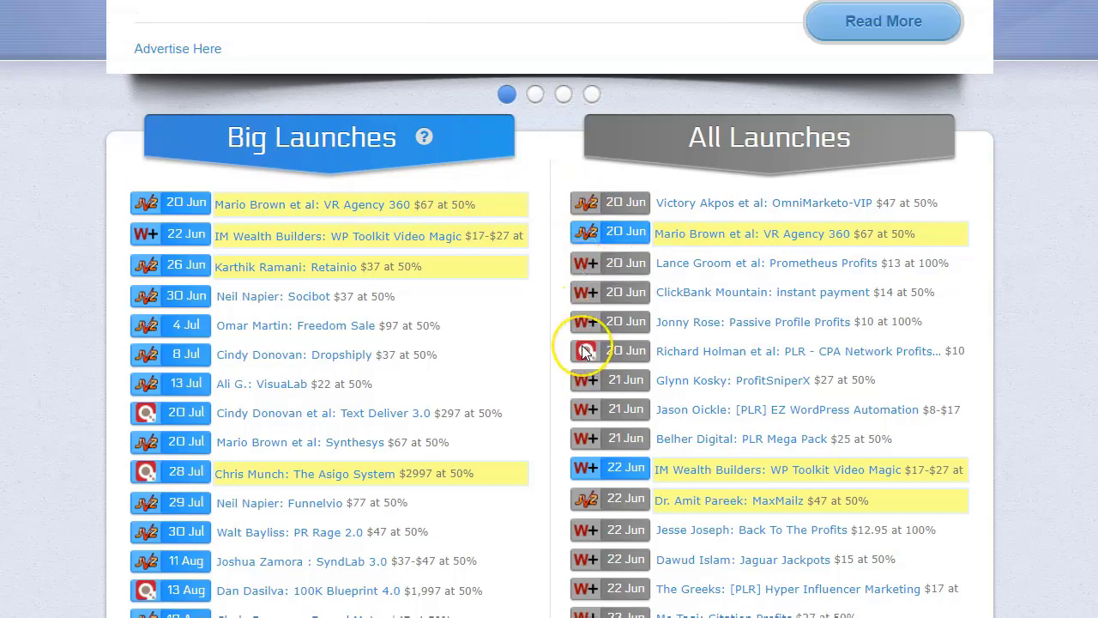
{"action": "scroll", "coordinate": [582, 352], "scroll_direction": "down", "scroll_amount": 6}
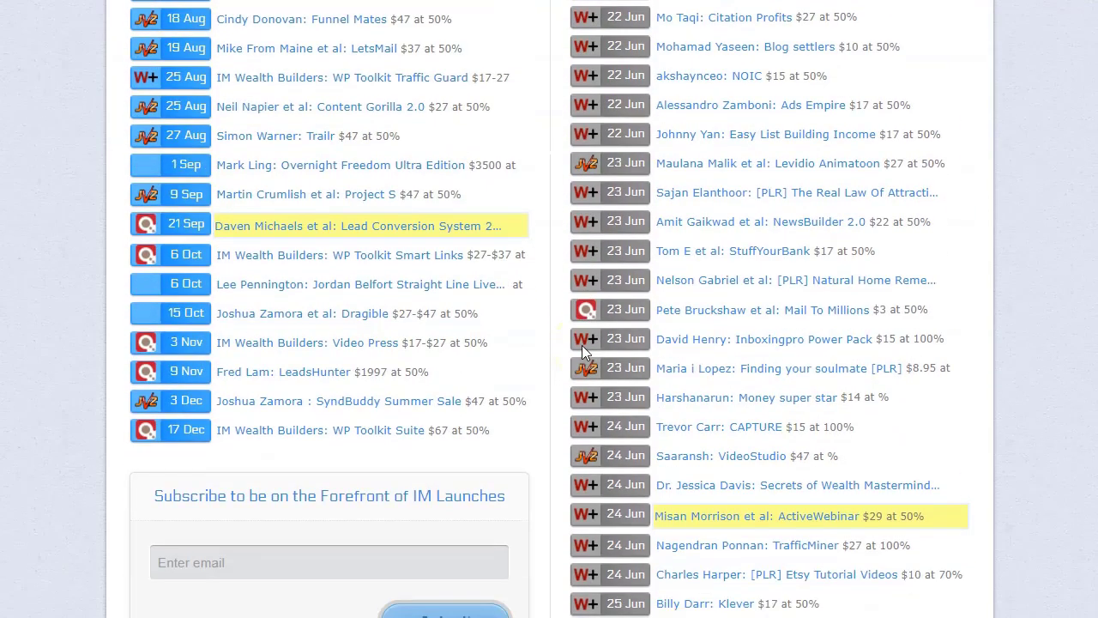
{"action": "scroll", "coordinate": [618, 361], "scroll_direction": "down", "scroll_amount": 3}
{"action": "scroll", "coordinate": [625, 371], "scroll_direction": "down", "scroll_amount": 4}
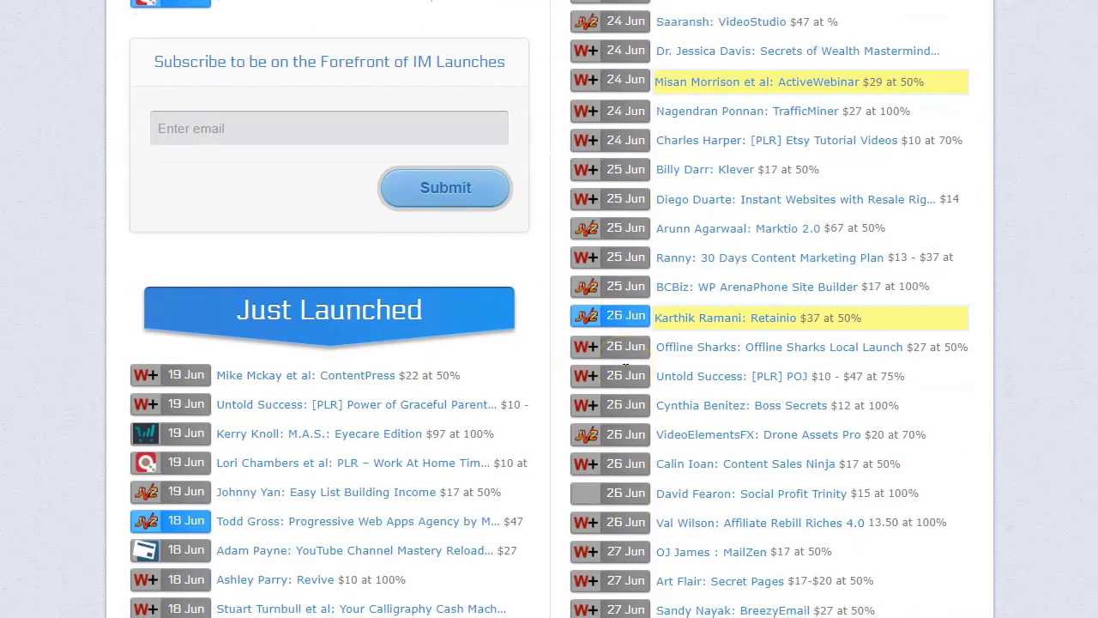
{"action": "scroll", "coordinate": [623, 370], "scroll_direction": "up", "scroll_amount": 14}
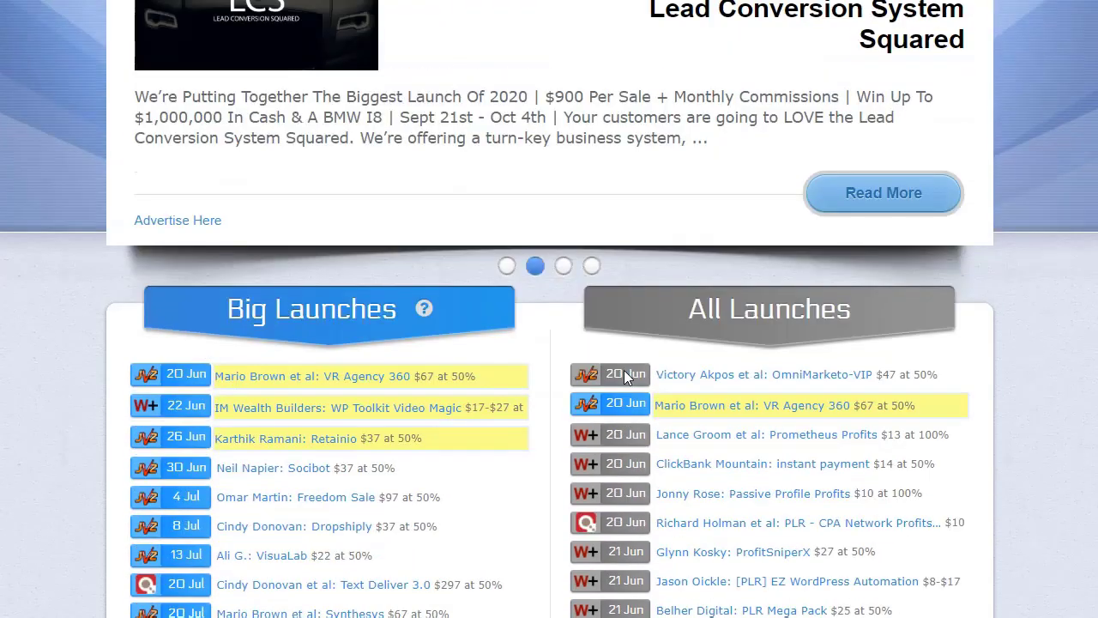
Open the 30 June Socibot launch from MunchEye's Big Launches and review its funnel prices, commissions and contest prizes.
{"action": "scroll", "coordinate": [304, 300], "scroll_direction": "down", "scroll_amount": 2}
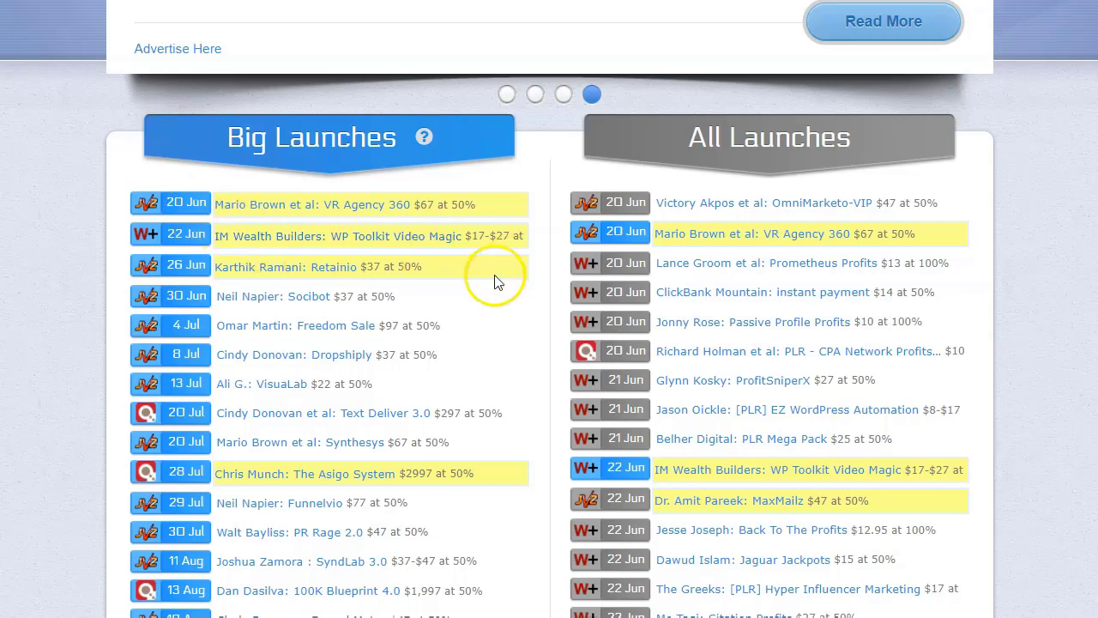
{"action": "scroll", "coordinate": [459, 306], "scroll_direction": "down", "scroll_amount": 1}
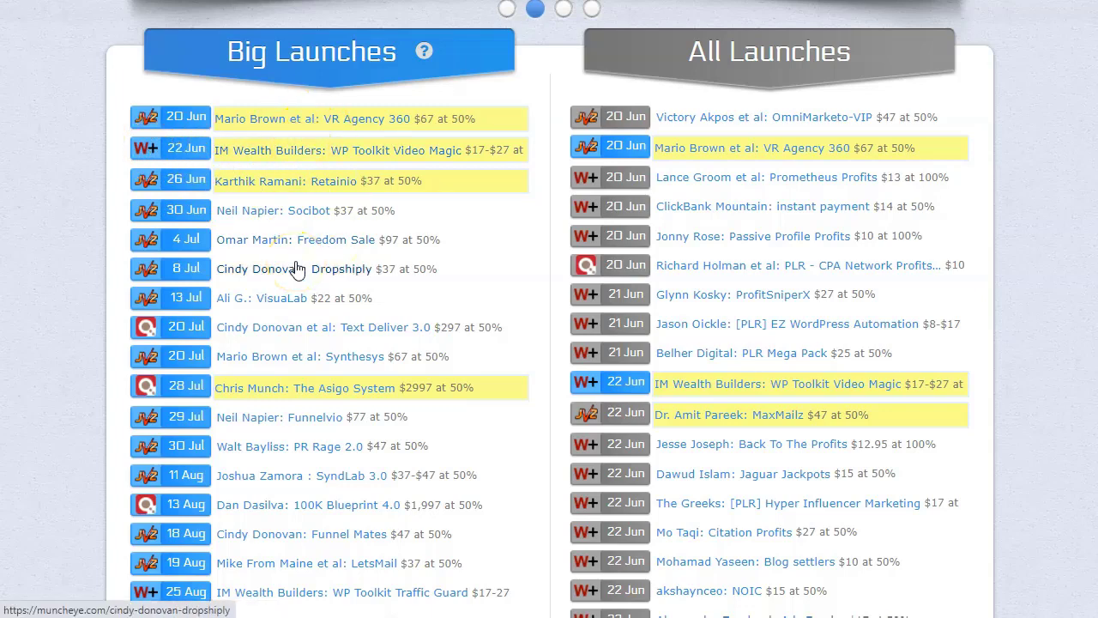
{"action": "scroll", "coordinate": [296, 268], "scroll_direction": "down", "scroll_amount": 1}
{"action": "scroll", "coordinate": [160, 269], "scroll_direction": "up", "scroll_amount": 1}
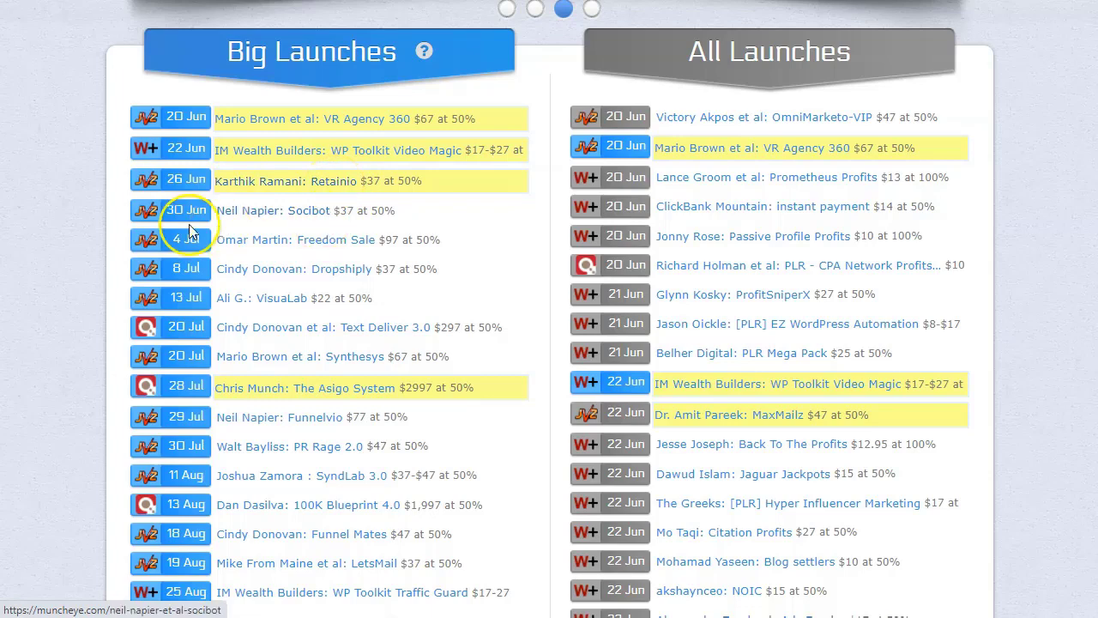
{"action": "left_click", "coordinate": [304, 214]}
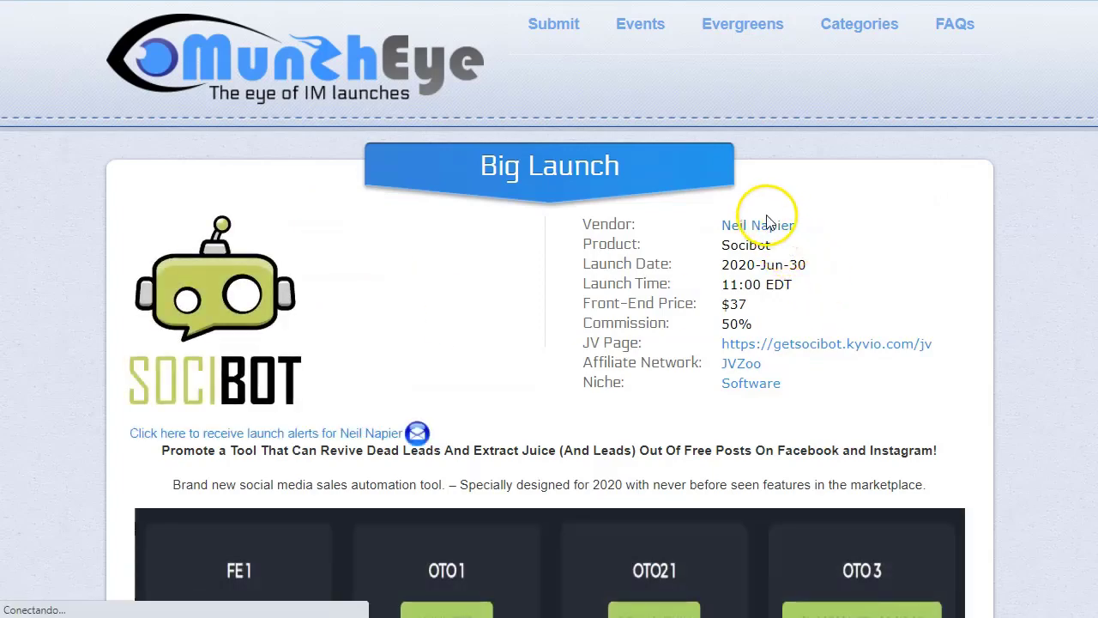
{"action": "scroll", "coordinate": [764, 258], "scroll_direction": "down", "scroll_amount": 2}
{"action": "scroll", "coordinate": [277, 444], "scroll_direction": "down", "scroll_amount": 3}
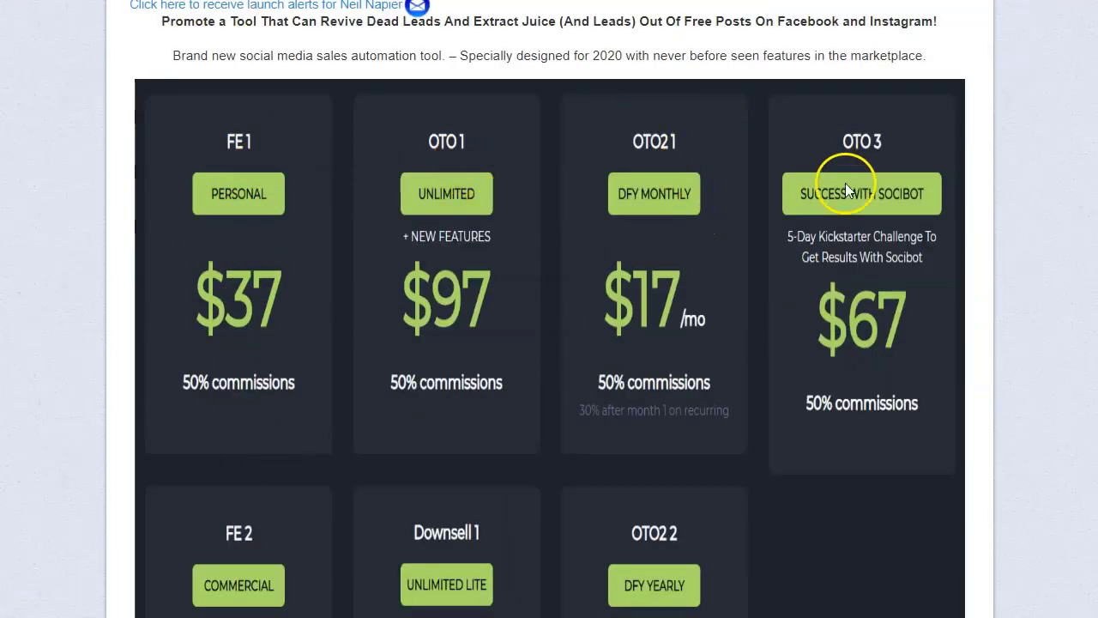
{"action": "scroll", "coordinate": [294, 392], "scroll_direction": "down", "scroll_amount": 7}
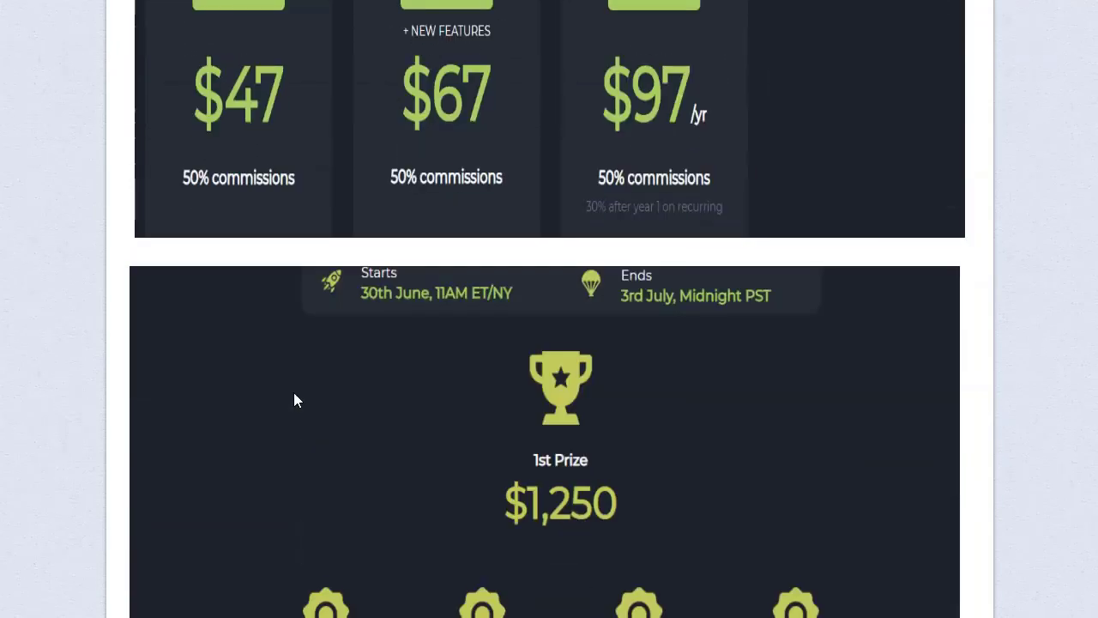
{"action": "scroll", "coordinate": [293, 400], "scroll_direction": "down", "scroll_amount": 11}
{"action": "scroll", "coordinate": [293, 400], "scroll_direction": "up", "scroll_amount": 20}
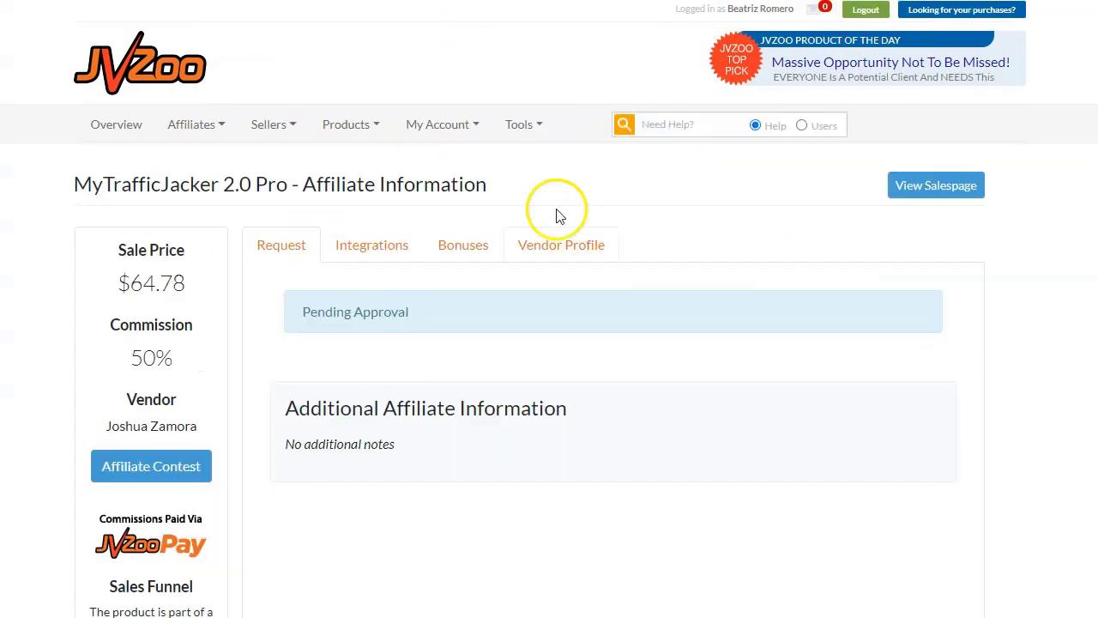
Switch back to JVZoo's approved products and open the affiliate information page of VideoDashboard Commercial (Unlimited).
{"action": "scroll", "coordinate": [420, 281], "scroll_direction": "down", "scroll_amount": 2}
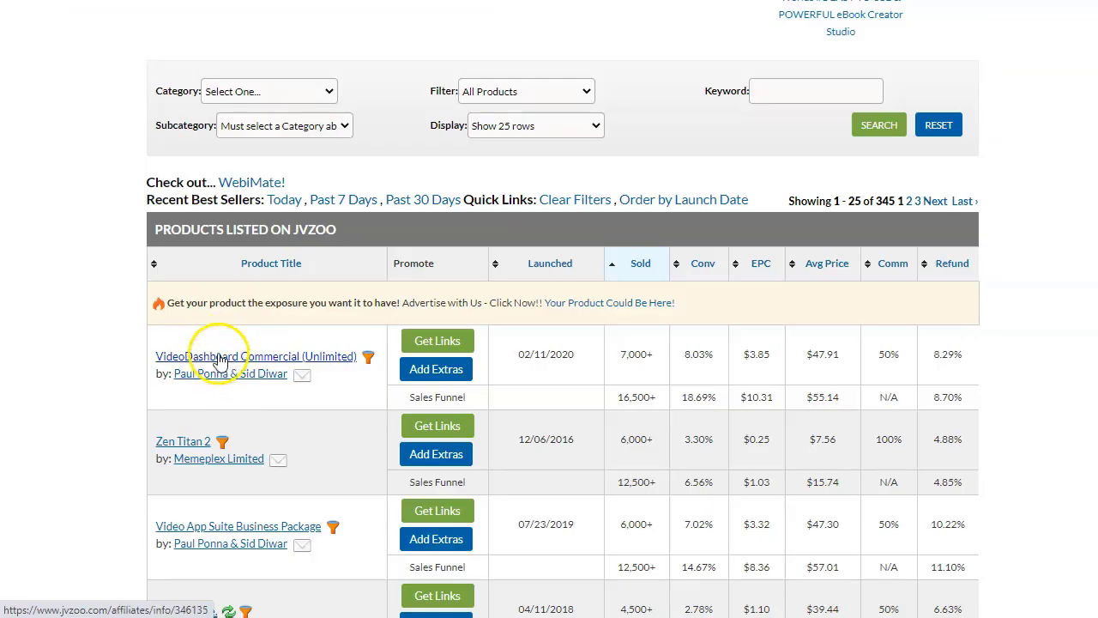
{"action": "left_click", "coordinate": [219, 358]}
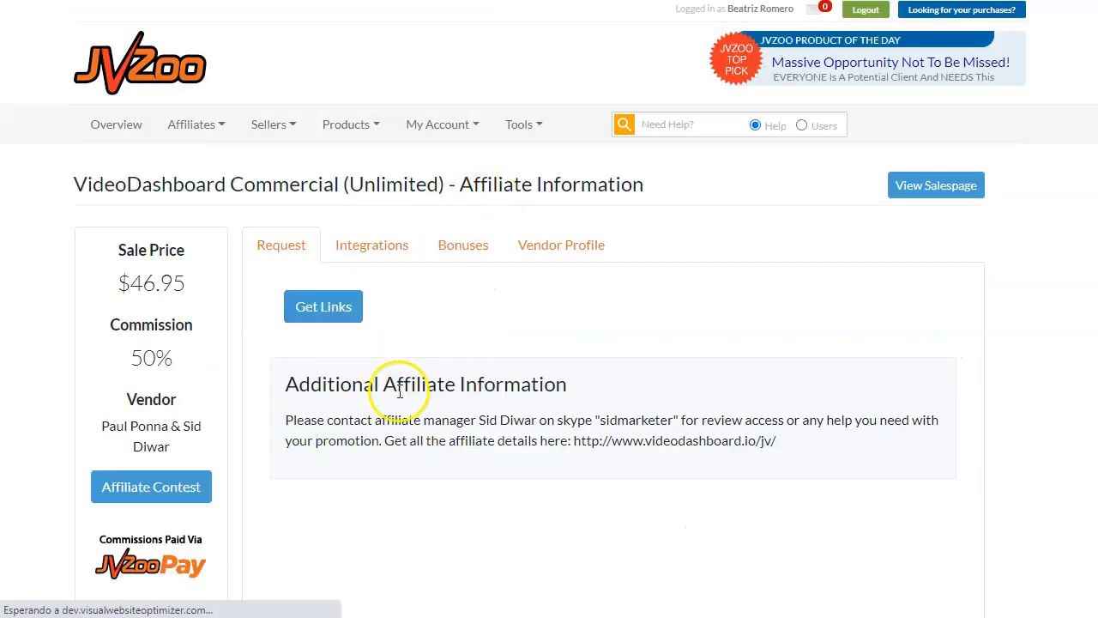
{"action": "scroll", "coordinate": [400, 390], "scroll_direction": "down", "scroll_amount": 2}
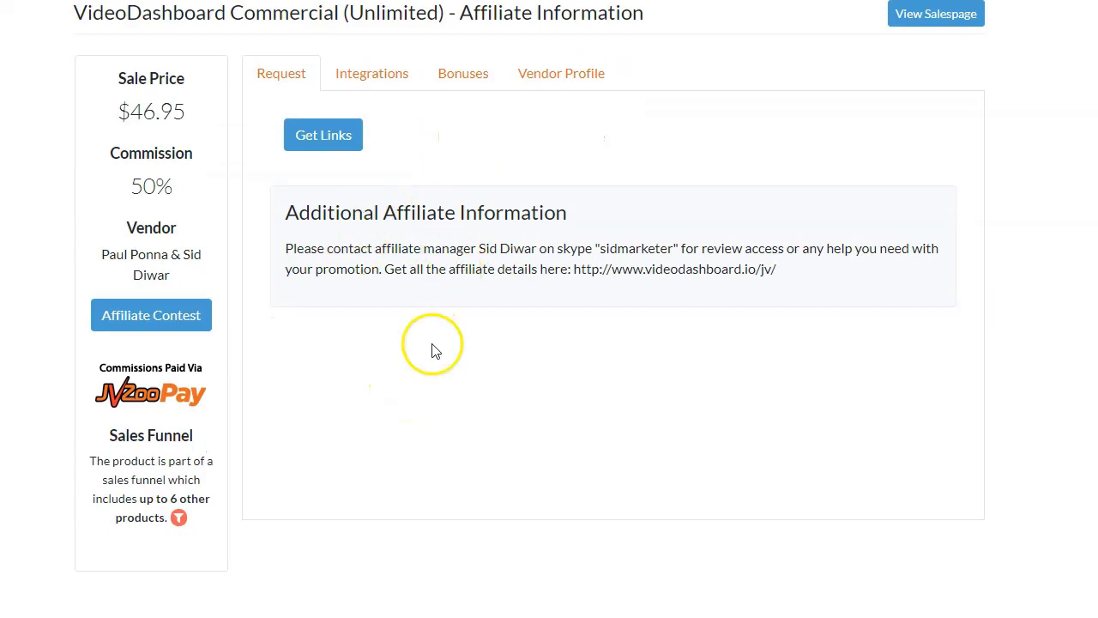
{"action": "scroll", "coordinate": [434, 350], "scroll_direction": "up", "scroll_amount": 1}
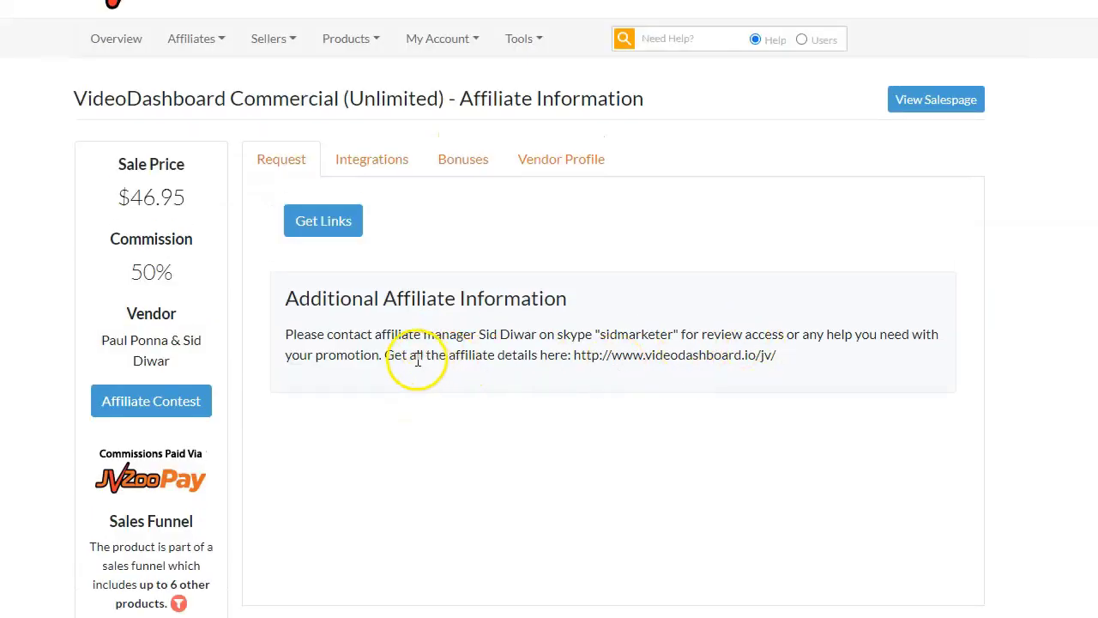
{"action": "left_click_drag", "start_coordinate": [386, 361], "coordinate": [476, 361]}
{"action": "left_click_drag", "start_coordinate": [570, 357], "coordinate": [649, 367]}
{"action": "left_click", "coordinate": [783, 359]}
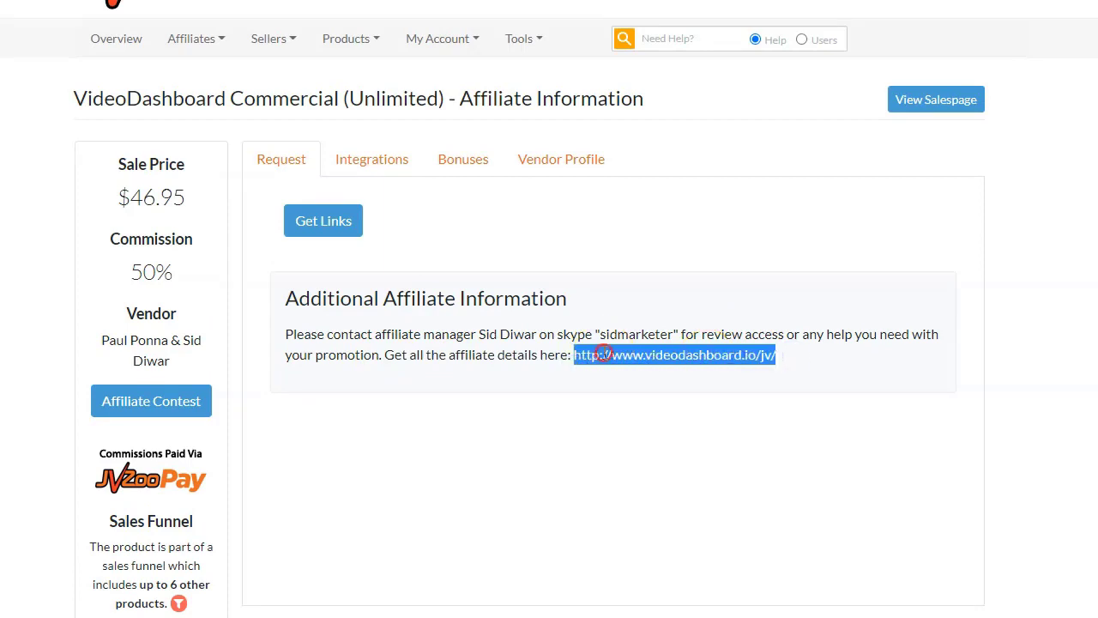
{"action": "right_click", "coordinate": [619, 357]}
{"action": "left_click", "coordinate": [664, 385]}
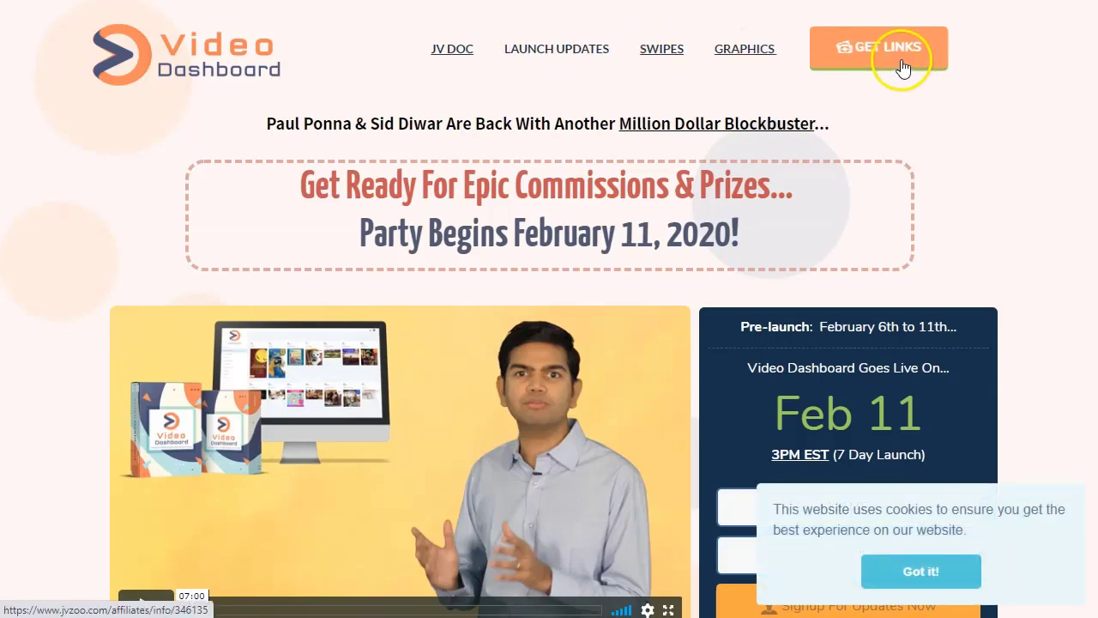
Dismiss the cookie notice on the Video Dashboard JV page and review its launch dates, automation features and software demo section.
{"action": "scroll", "coordinate": [435, 367], "scroll_direction": "down", "scroll_amount": 5}
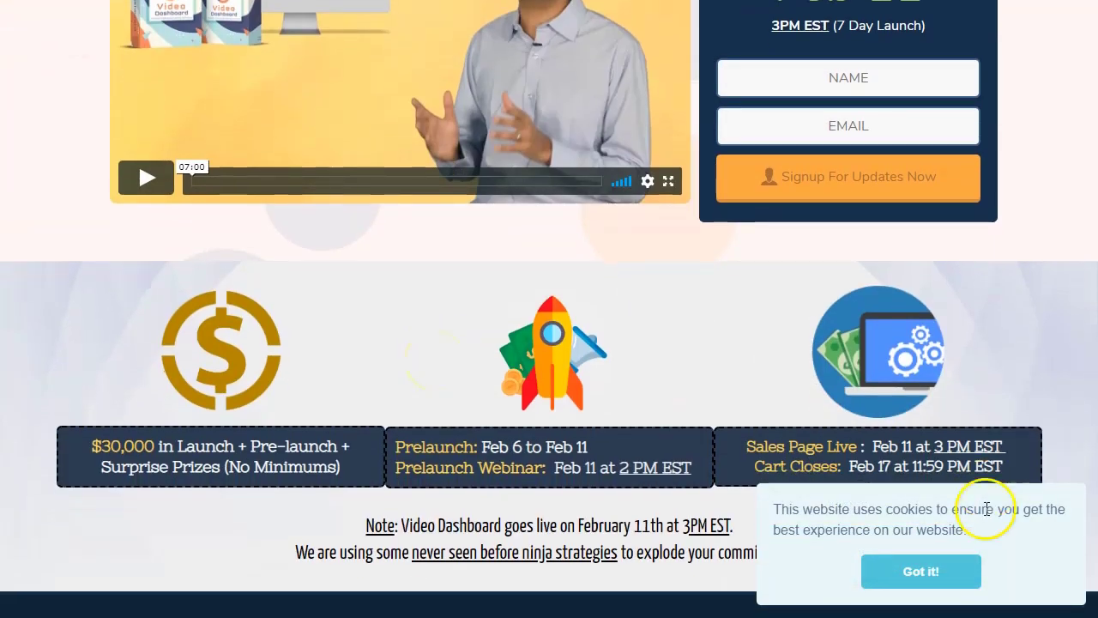
{"action": "left_click", "coordinate": [950, 573]}
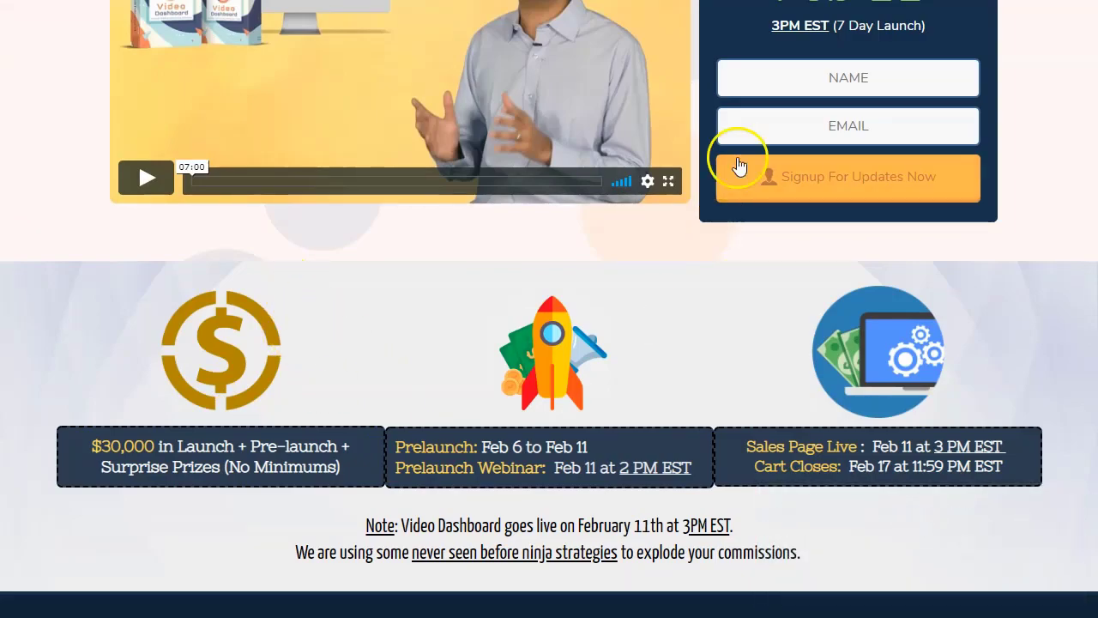
{"action": "scroll", "coordinate": [282, 377], "scroll_direction": "down", "scroll_amount": 8}
{"action": "scroll", "coordinate": [282, 375], "scroll_direction": "down", "scroll_amount": 8}
{"action": "scroll", "coordinate": [281, 378], "scroll_direction": "down", "scroll_amount": 10}
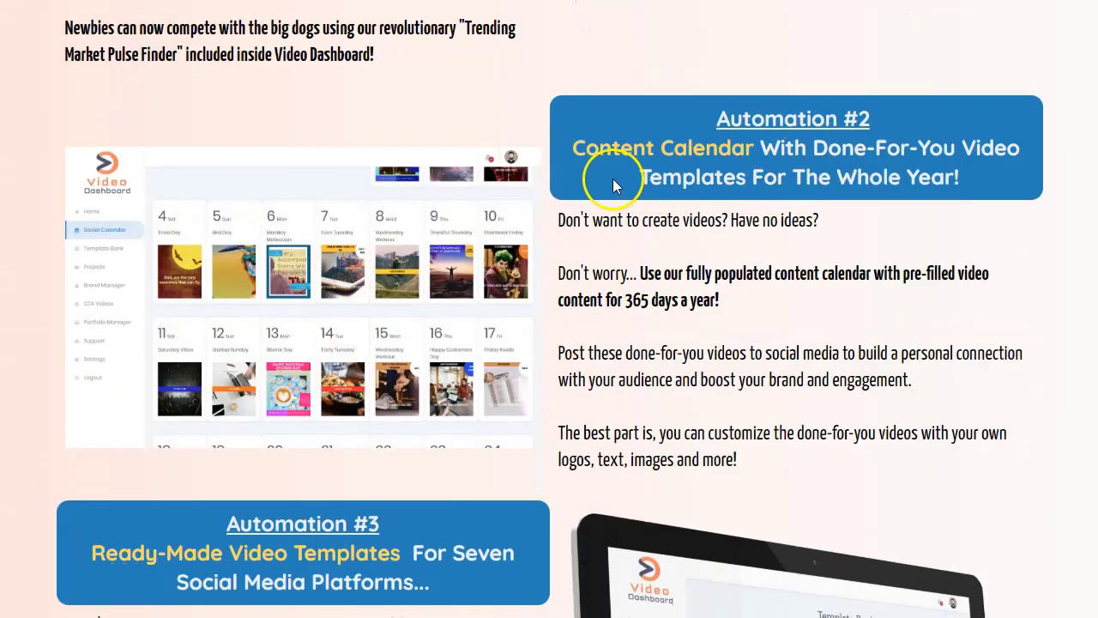
{"action": "scroll", "coordinate": [614, 186], "scroll_direction": "down", "scroll_amount": 14}
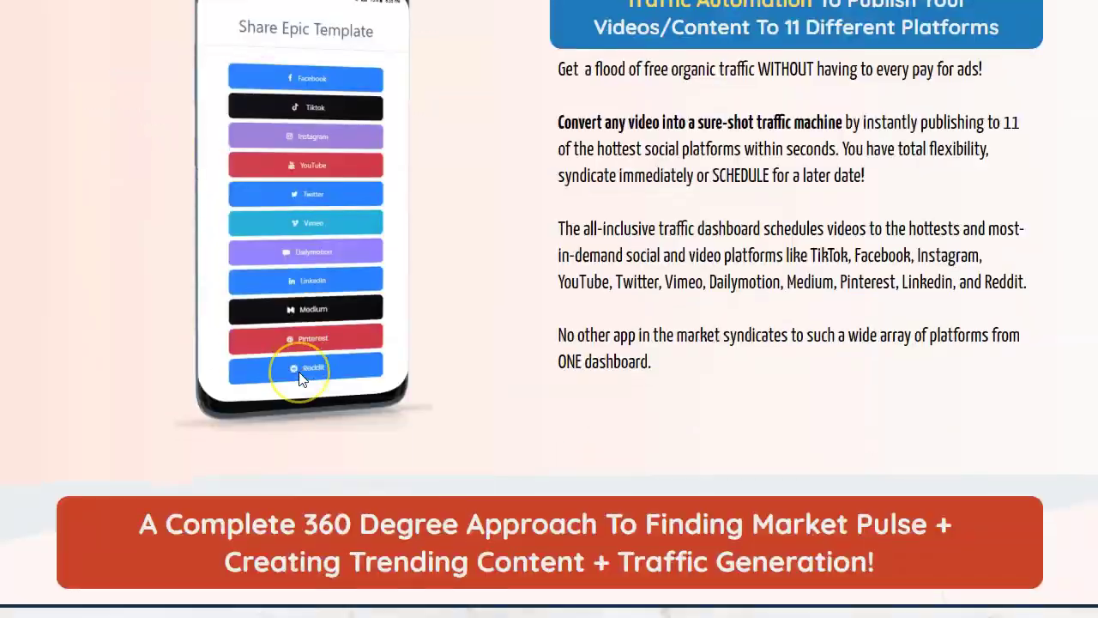
{"action": "scroll", "coordinate": [298, 379], "scroll_direction": "down", "scroll_amount": 14}
{"action": "scroll", "coordinate": [298, 378], "scroll_direction": "down", "scroll_amount": 2}
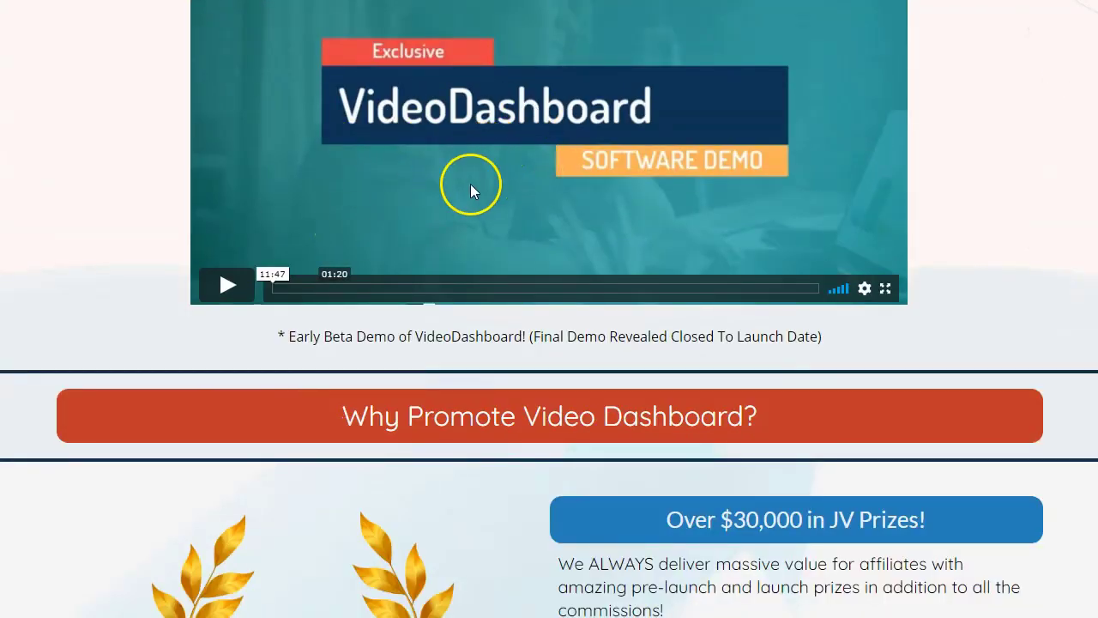
Examine the reasons to promote Video Dashboard, the vendor's past funnel sales and affiliate results, and the pre-launch cash prizes.
{"action": "scroll", "coordinate": [220, 326], "scroll_direction": "down", "scroll_amount": 3}
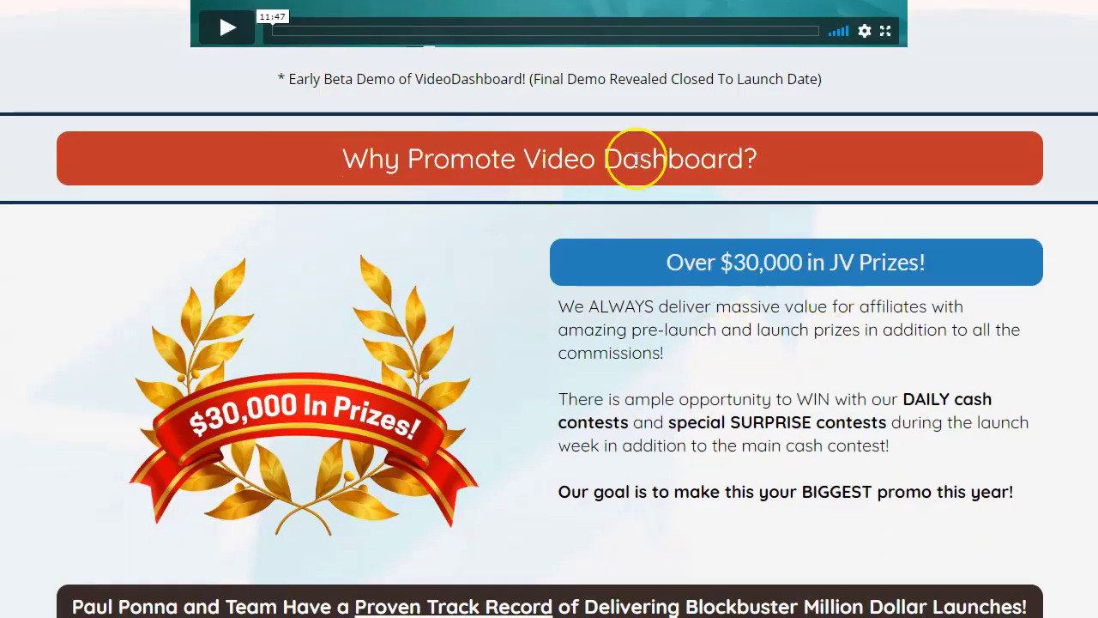
{"action": "scroll", "coordinate": [681, 295], "scroll_direction": "down", "scroll_amount": 4}
{"action": "scroll", "coordinate": [613, 218], "scroll_direction": "up", "scroll_amount": 2}
{"action": "scroll", "coordinate": [485, 294], "scroll_direction": "down", "scroll_amount": 4}
{"action": "scroll", "coordinate": [583, 309], "scroll_direction": "down", "scroll_amount": 4}
{"action": "scroll", "coordinate": [454, 291], "scroll_direction": "up", "scroll_amount": 2}
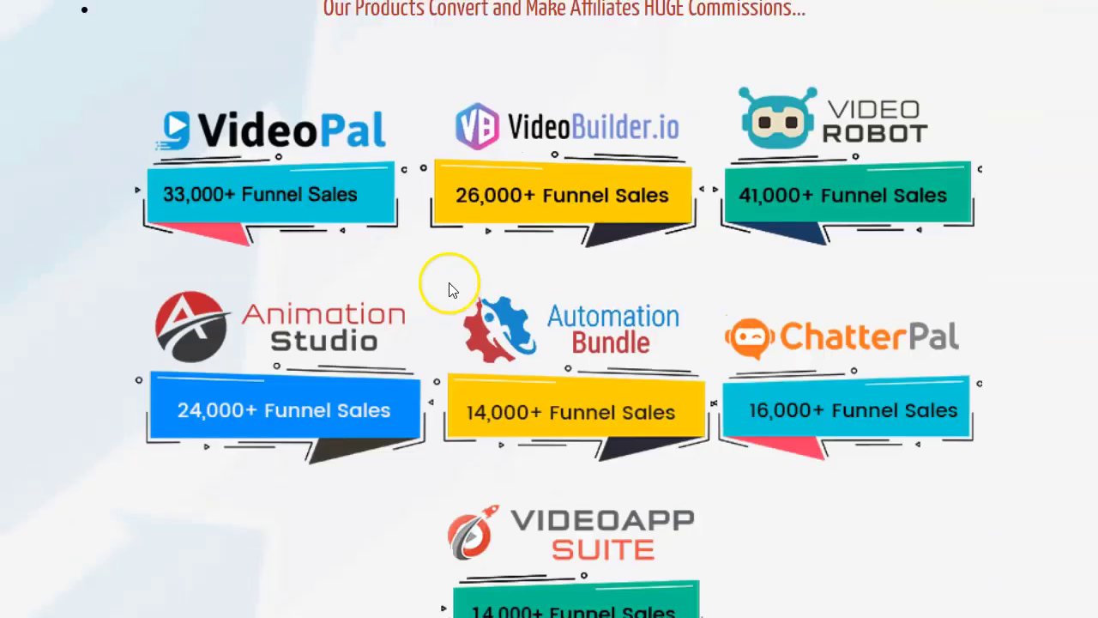
{"action": "scroll", "coordinate": [471, 257], "scroll_direction": "down", "scroll_amount": 8}
{"action": "scroll", "coordinate": [464, 286], "scroll_direction": "down", "scroll_amount": 4}
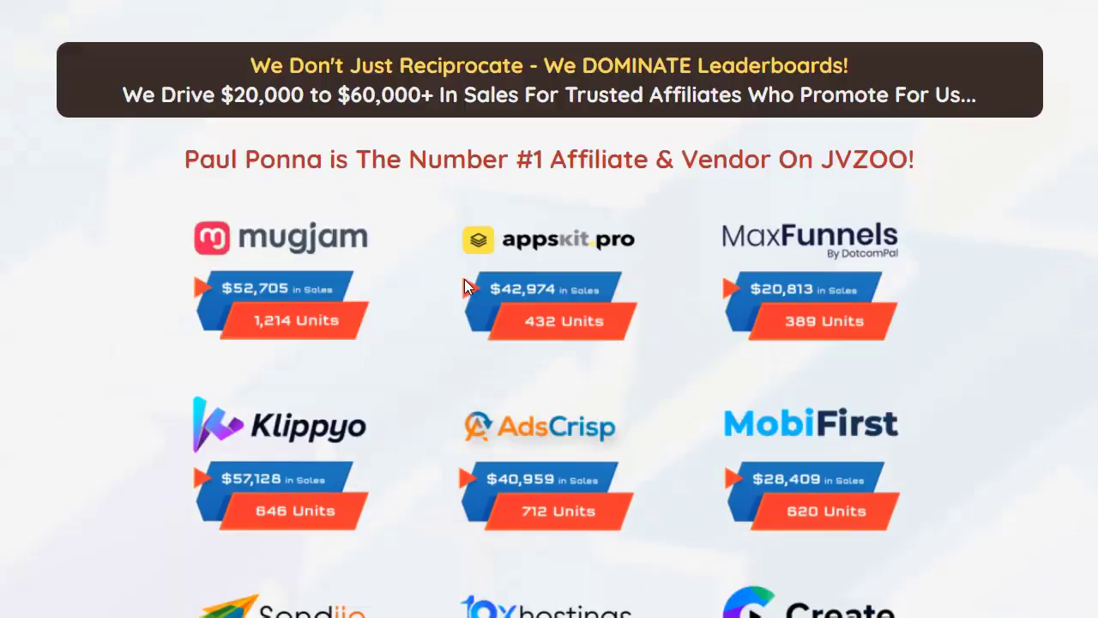
{"action": "scroll", "coordinate": [464, 285], "scroll_direction": "down", "scroll_amount": 8}
{"action": "scroll", "coordinate": [464, 285], "scroll_direction": "down", "scroll_amount": 8}
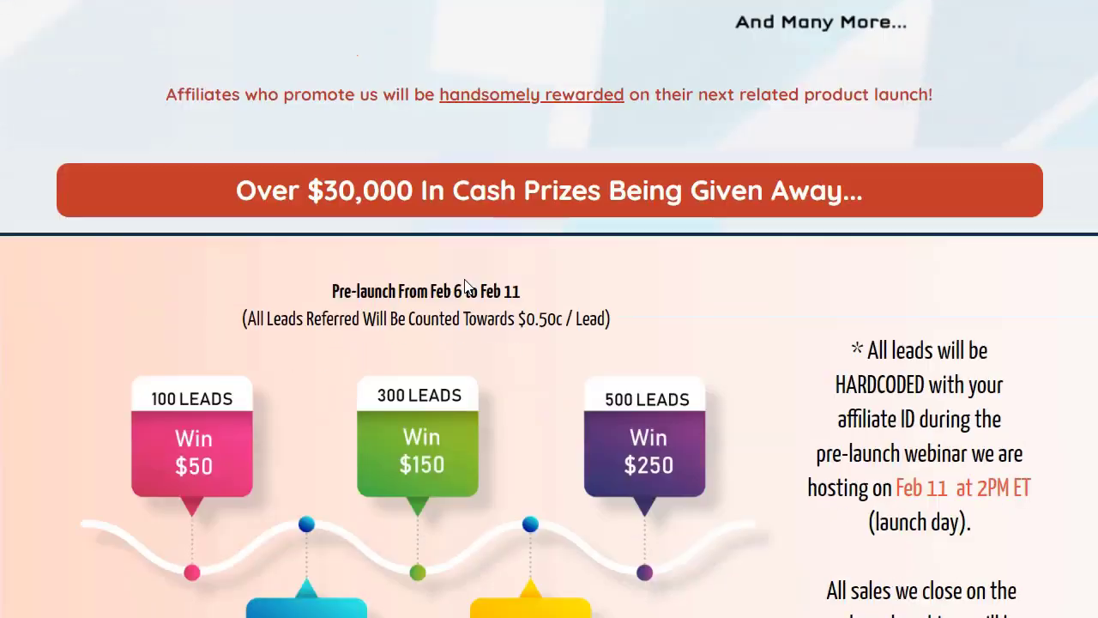
{"action": "scroll", "coordinate": [464, 283], "scroll_direction": "up", "scroll_amount": 1}
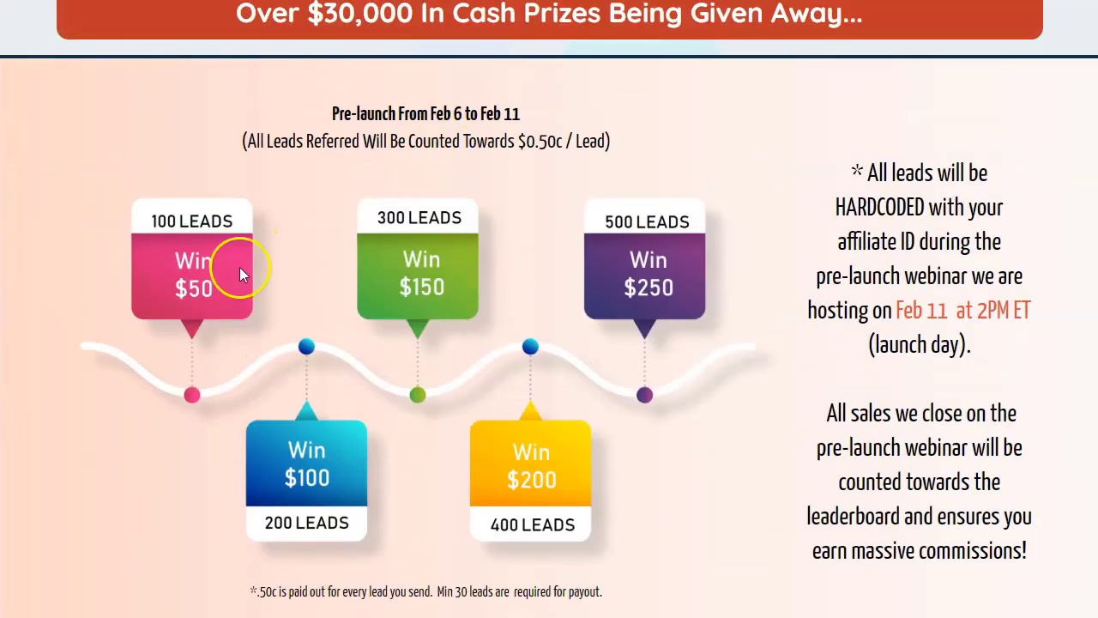
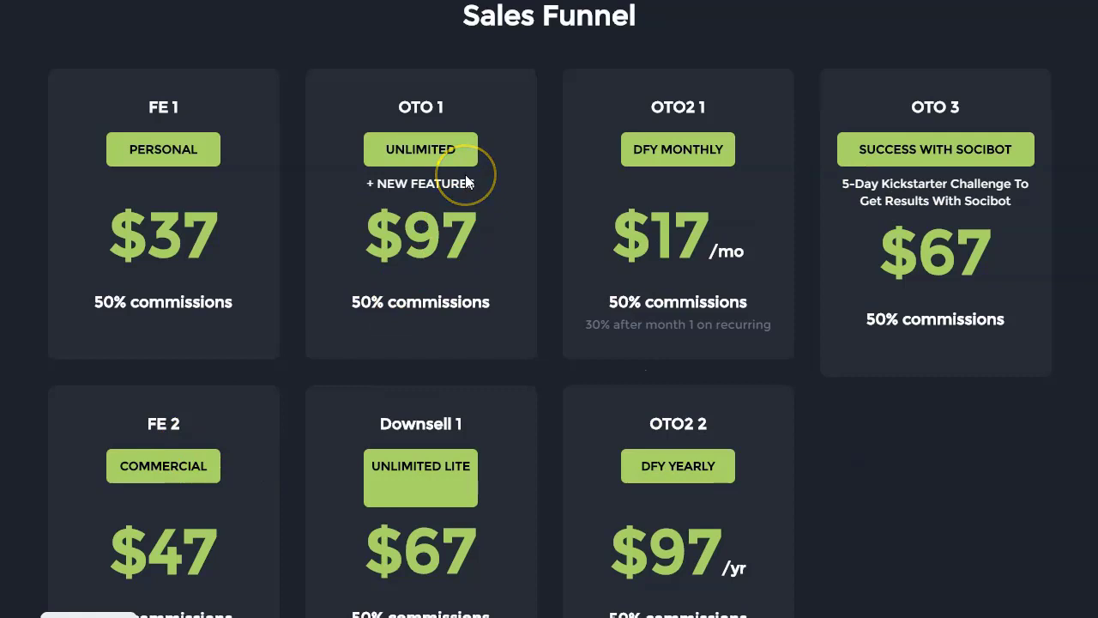
Review the Sales Funnel on the Socibot JV page, comparing prices and commissions of the front-end, OTO and downsell offers.
{"action": "left_click", "coordinate": [638, 154]}
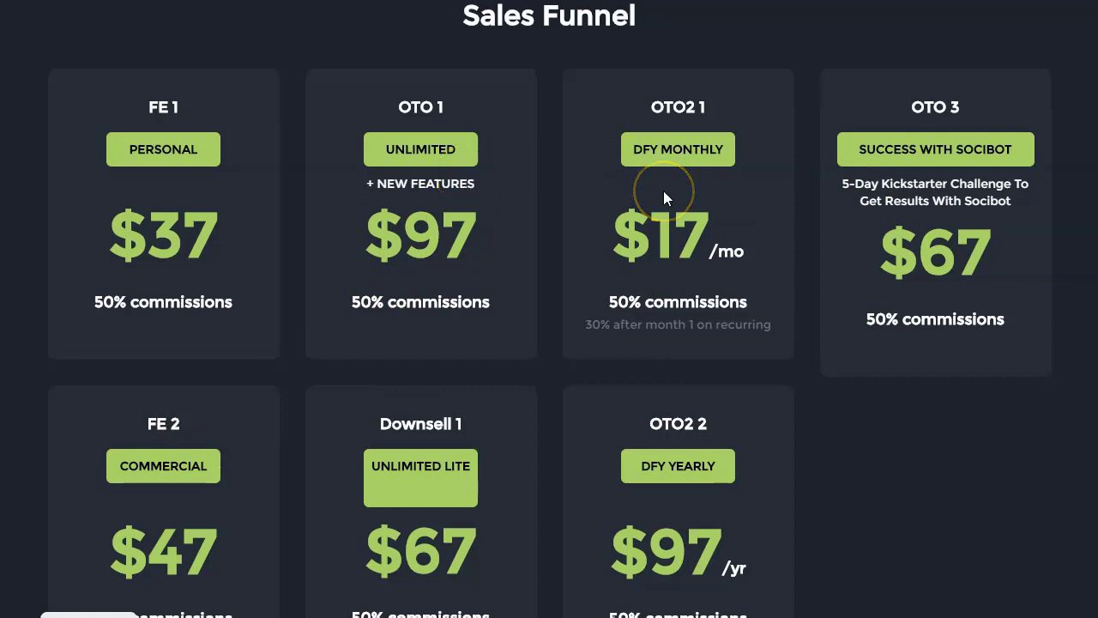
{"action": "scroll", "coordinate": [916, 202], "scroll_direction": "down", "scroll_amount": 2}
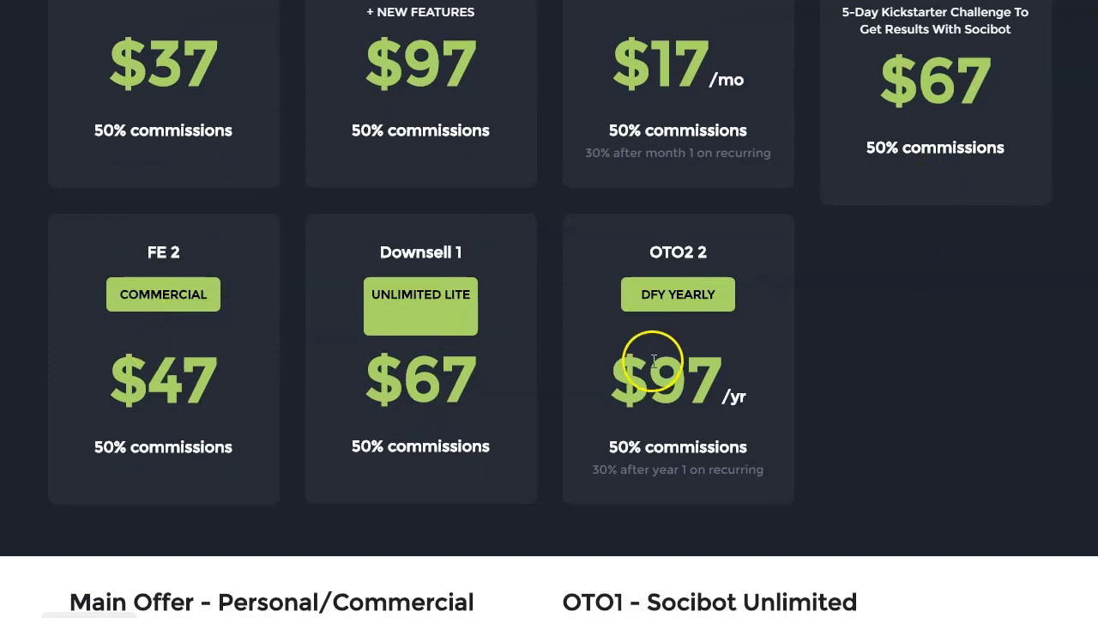
{"action": "scroll", "coordinate": [653, 360], "scroll_direction": "up", "scroll_amount": 3}
{"action": "left_click", "coordinate": [181, 313]}
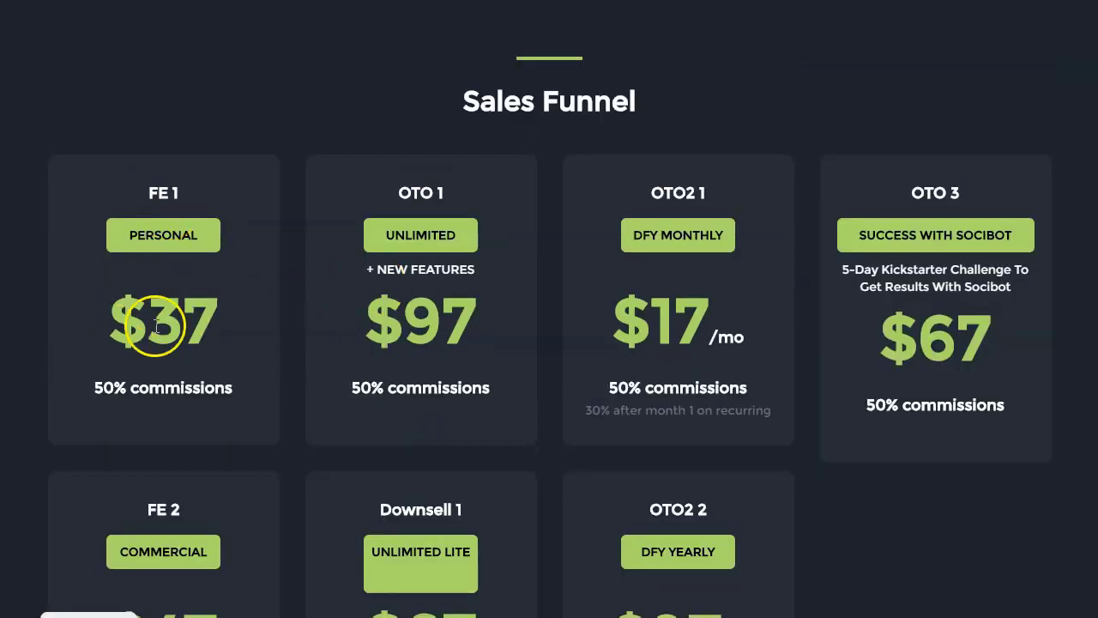
{"action": "scroll", "coordinate": [306, 278], "scroll_direction": "down", "scroll_amount": 1}
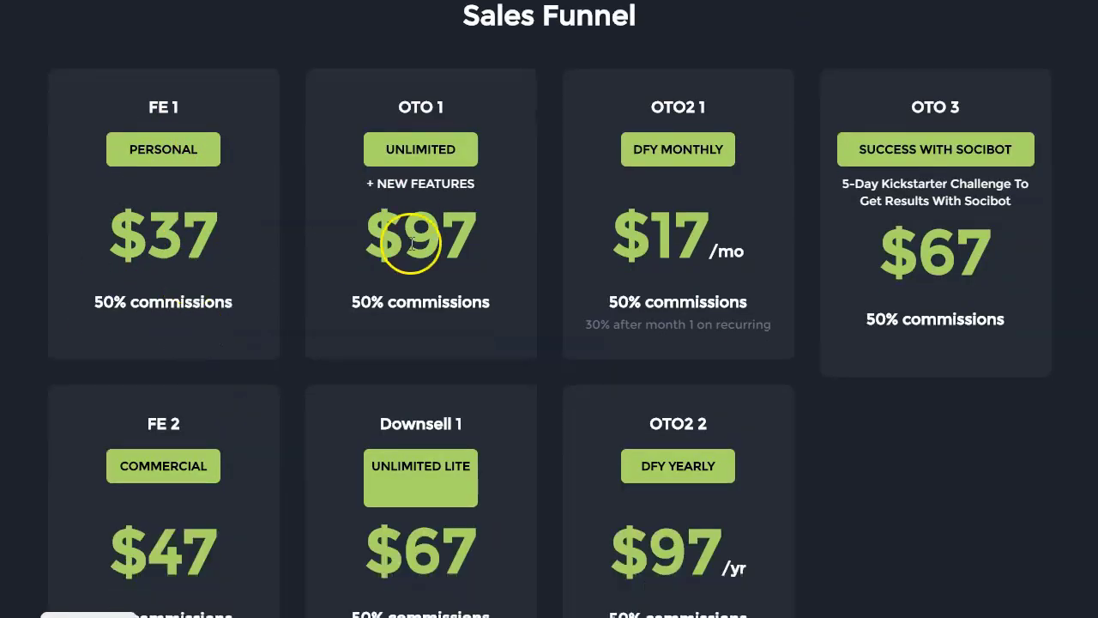
{"action": "scroll", "coordinate": [218, 226], "scroll_direction": "down", "scroll_amount": 1}
{"action": "scroll", "coordinate": [201, 197], "scroll_direction": "up", "scroll_amount": 1}
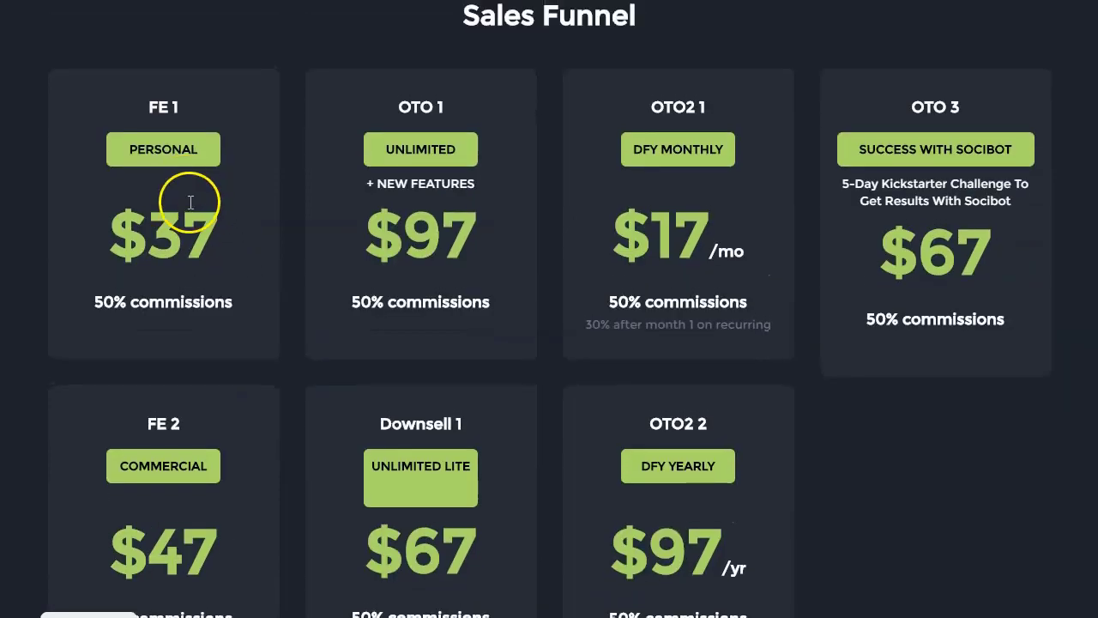
{"action": "scroll", "coordinate": [155, 258], "scroll_direction": "down", "scroll_amount": 2}
{"action": "scroll", "coordinate": [208, 184], "scroll_direction": "up", "scroll_amount": 2}
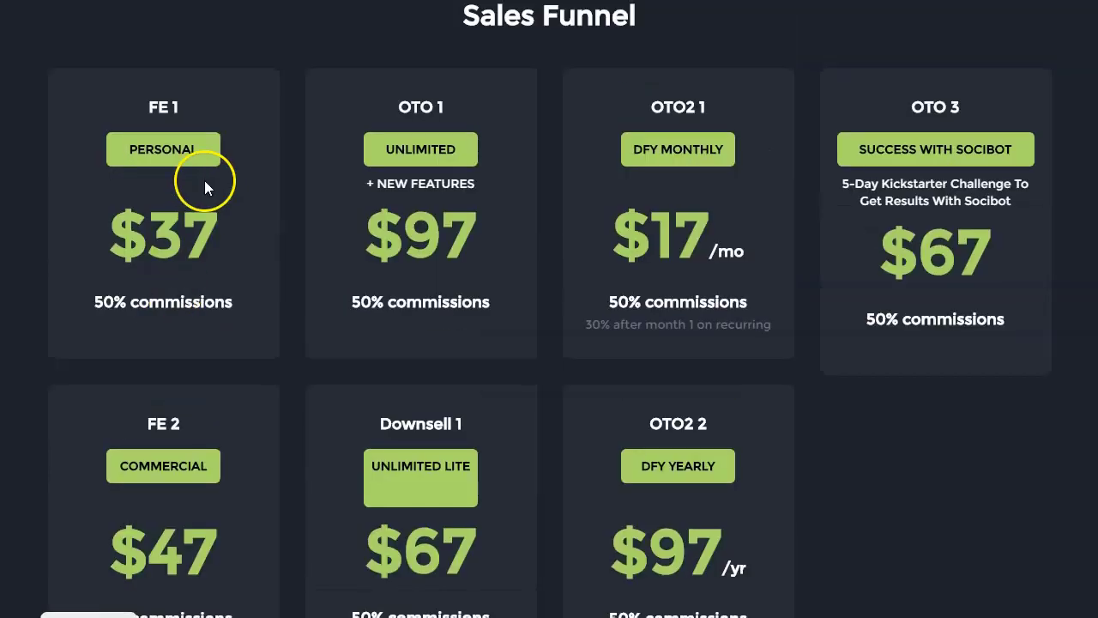
{"action": "scroll", "coordinate": [205, 182], "scroll_direction": "down", "scroll_amount": 3}
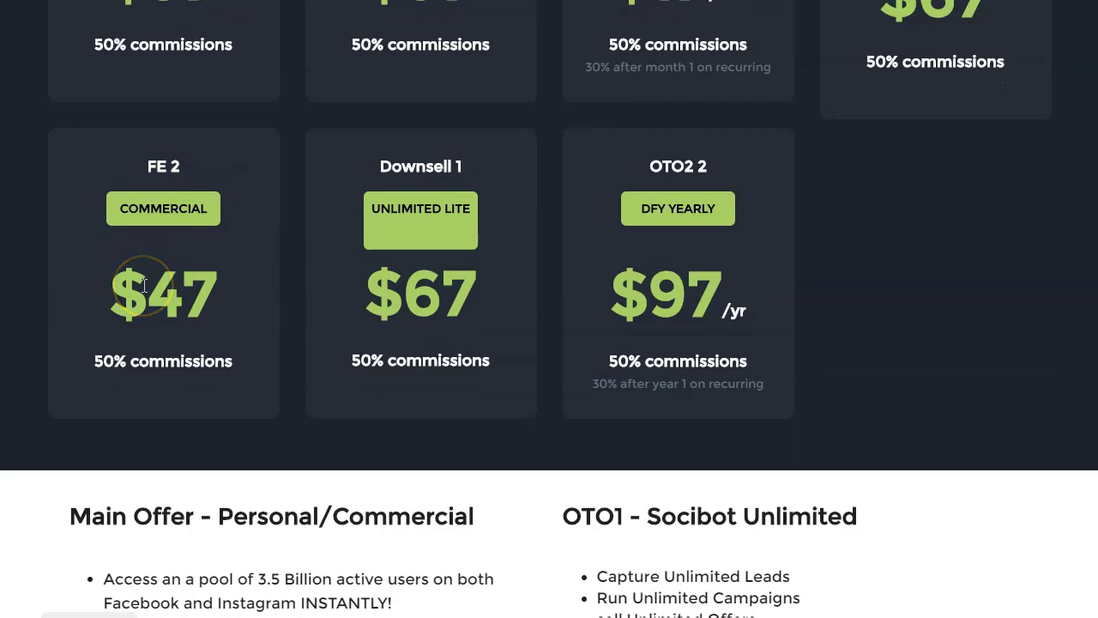
{"action": "scroll", "coordinate": [174, 272], "scroll_direction": "up", "scroll_amount": 3}
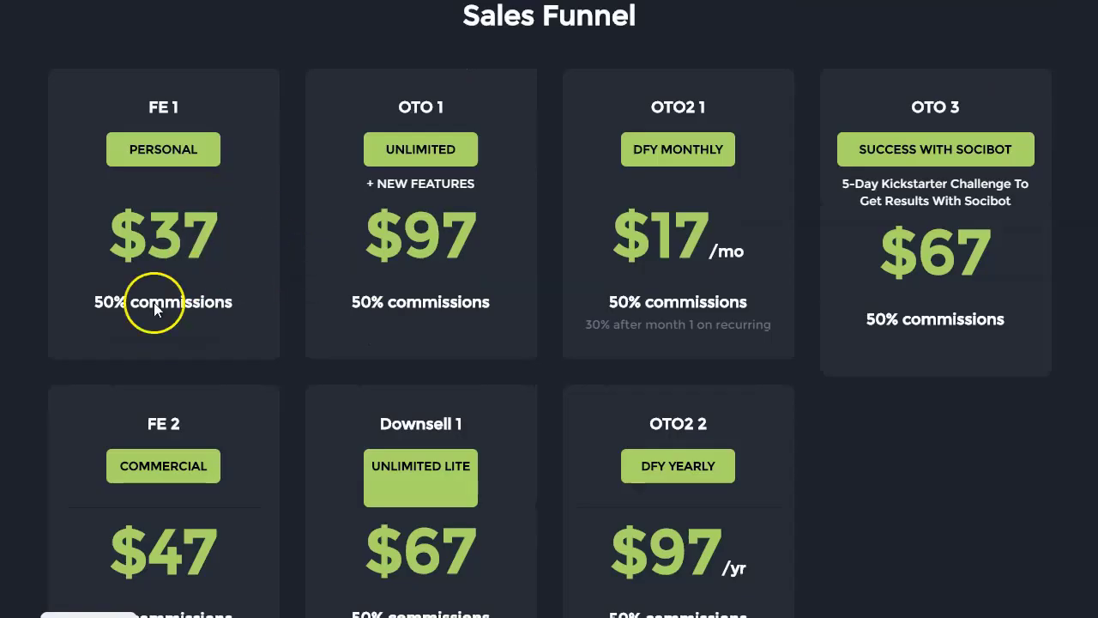
Read the descriptions of the main offer, OTO1 Socibot Unlimited, Upgrade 2 Socibot DFY and Upgrade 3 Success With Socibot.
{"action": "scroll", "coordinate": [206, 258], "scroll_direction": "down", "scroll_amount": 3}
{"action": "scroll", "coordinate": [139, 282], "scroll_direction": "down", "scroll_amount": 3}
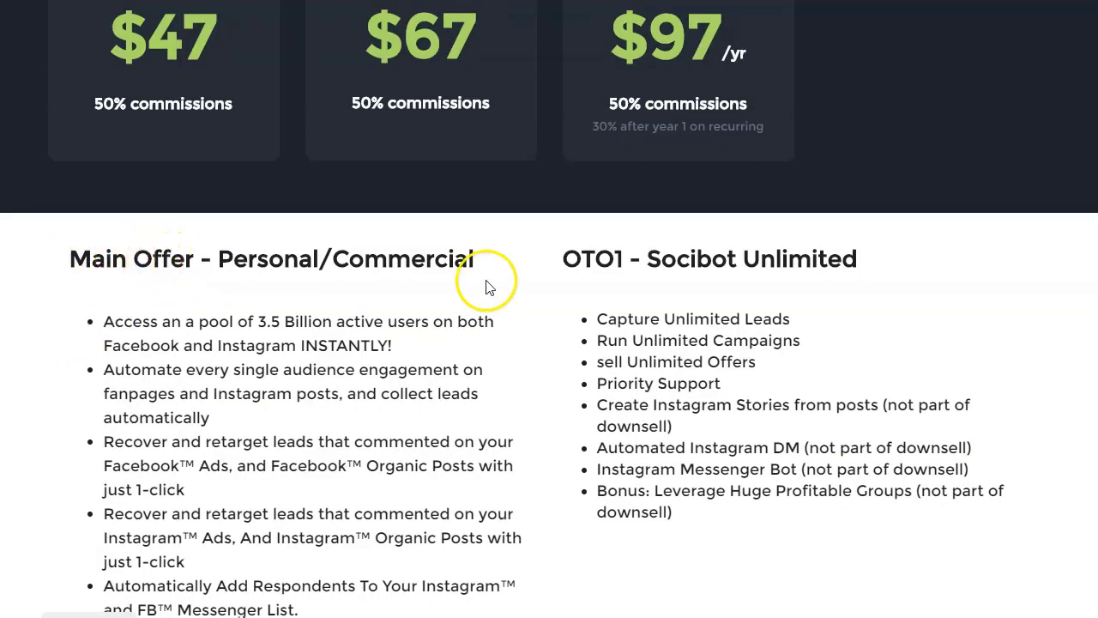
{"action": "scroll", "coordinate": [406, 289], "scroll_direction": "down", "scroll_amount": 2}
{"action": "scroll", "coordinate": [226, 330], "scroll_direction": "down", "scroll_amount": 7}
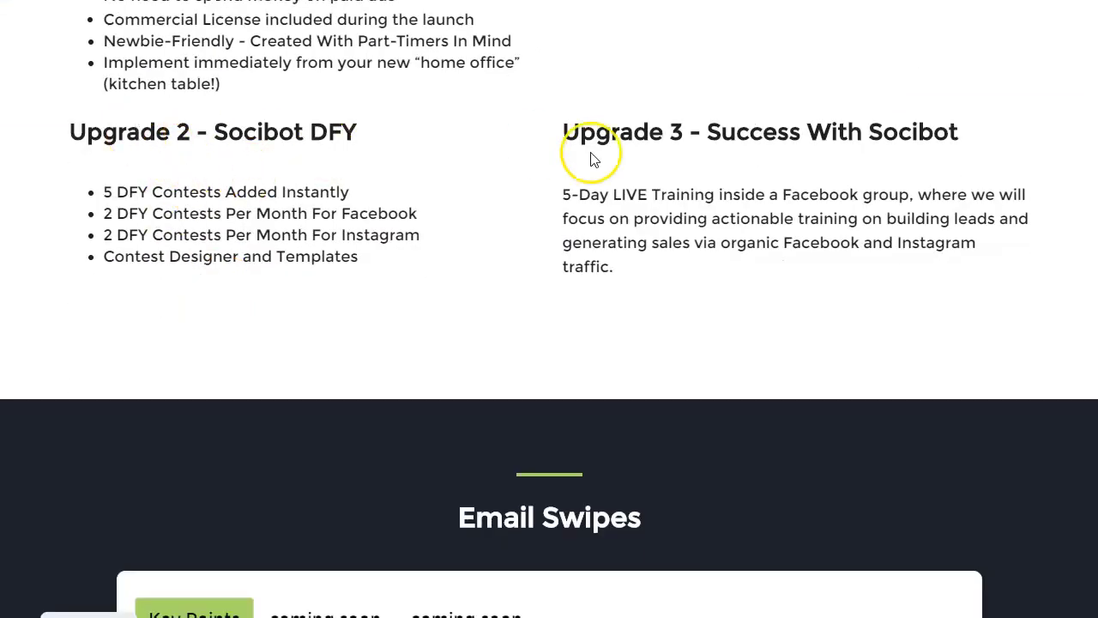
{"action": "scroll", "coordinate": [495, 275], "scroll_direction": "down", "scroll_amount": 1}
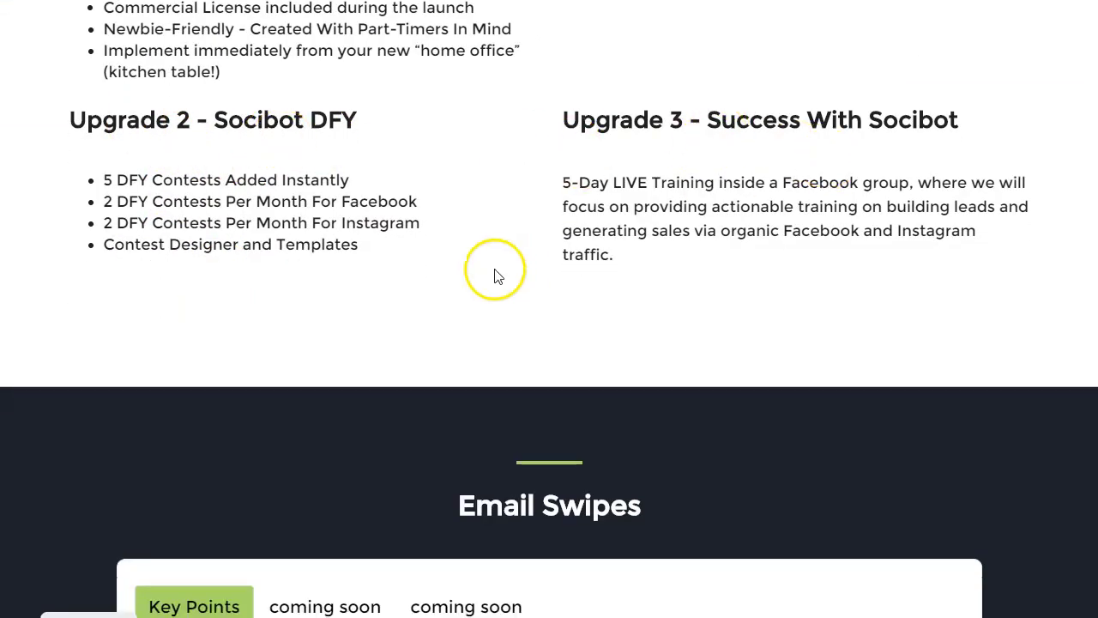
Check the Email Swipes key points, view both "coming soon" entries, and return to Key Points.
{"action": "scroll", "coordinate": [495, 275], "scroll_direction": "down", "scroll_amount": 5}
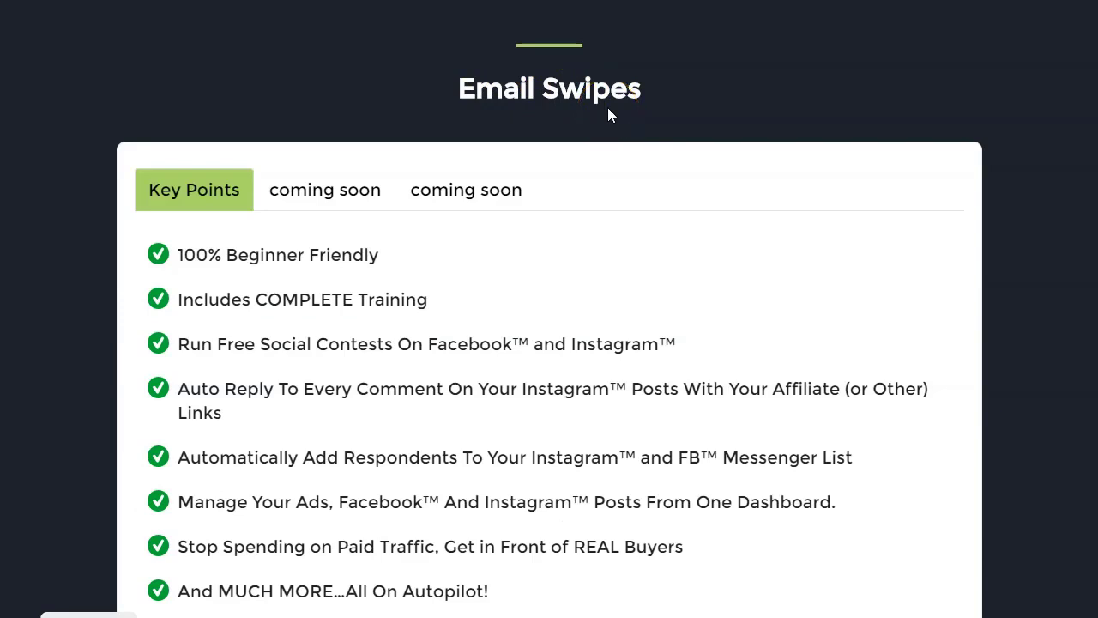
{"action": "scroll", "coordinate": [277, 272], "scroll_direction": "down", "scroll_amount": 1}
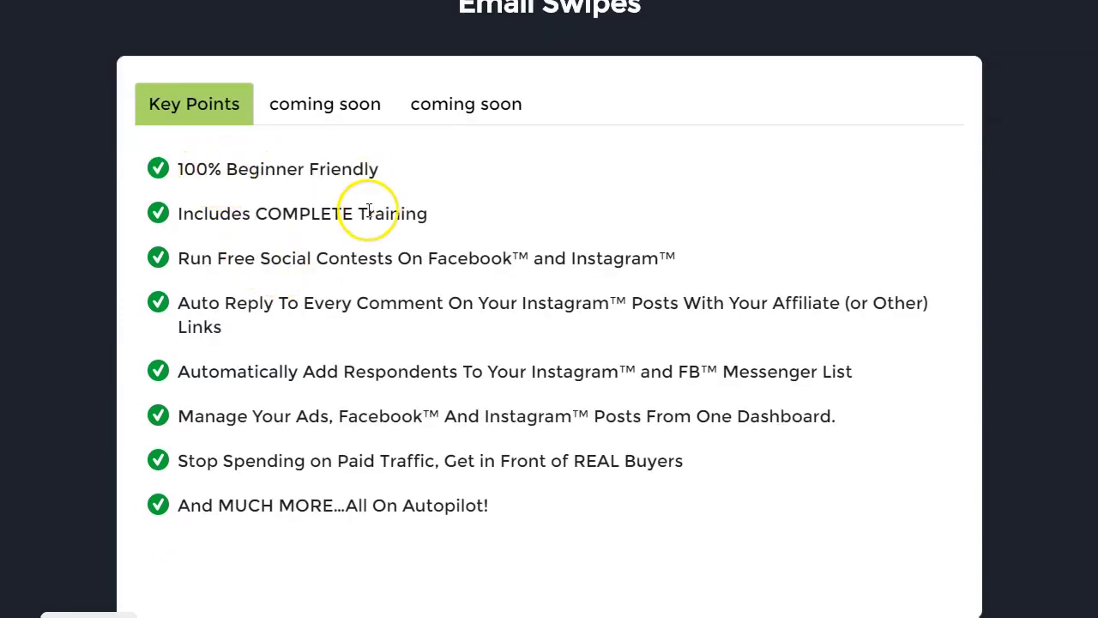
{"action": "left_click", "coordinate": [310, 107]}
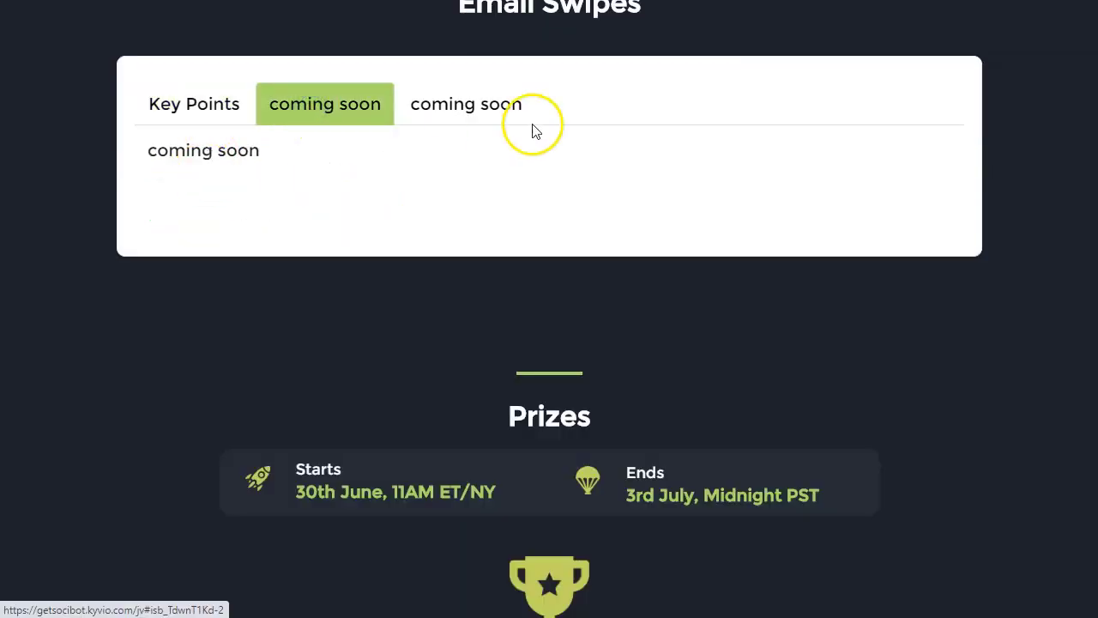
{"action": "left_click", "coordinate": [463, 102]}
{"action": "left_click", "coordinate": [189, 112]}
Examine the Prizes section for the contest's start and end dates, time zones and first prize.
{"action": "scroll", "coordinate": [318, 265], "scroll_direction": "down", "scroll_amount": 7}
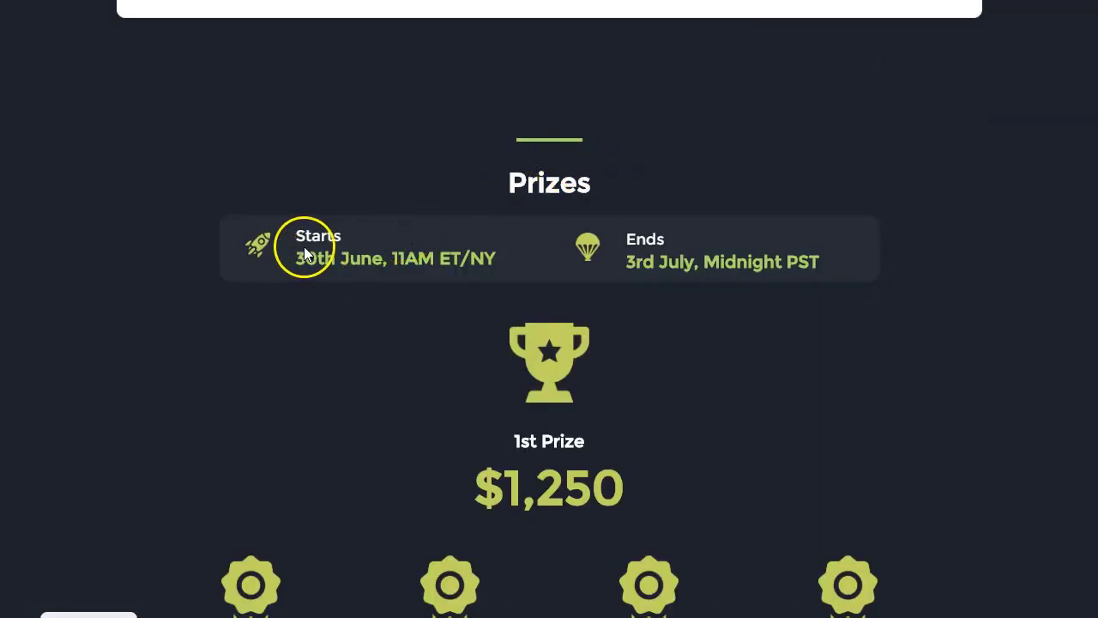
{"action": "left_click_drag", "start_coordinate": [296, 258], "coordinate": [482, 269]}
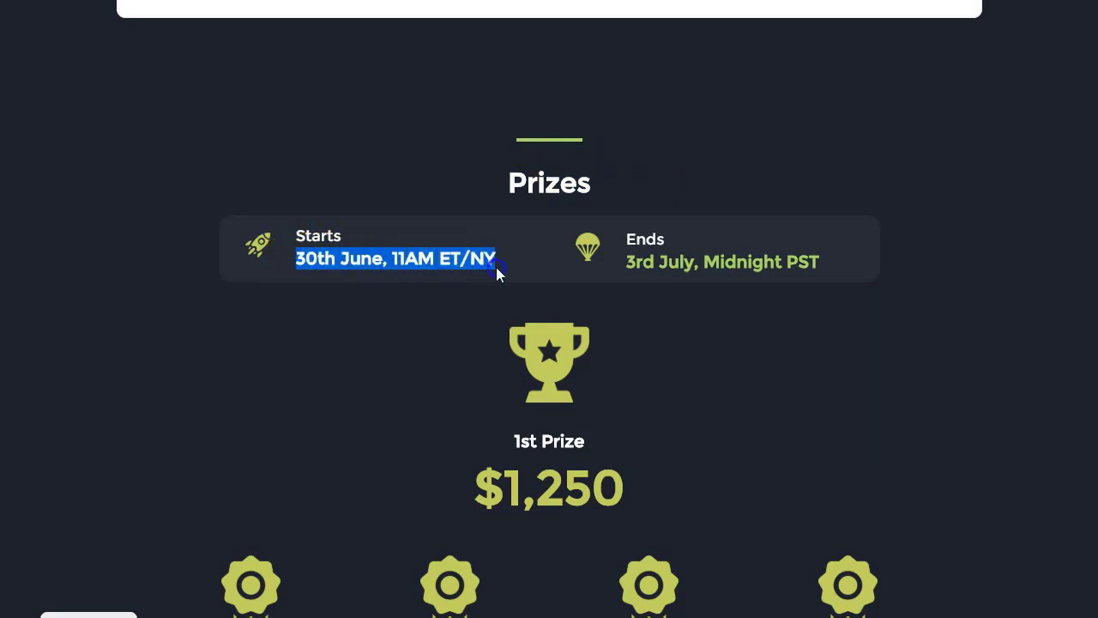
{"action": "left_click", "coordinate": [454, 257]}
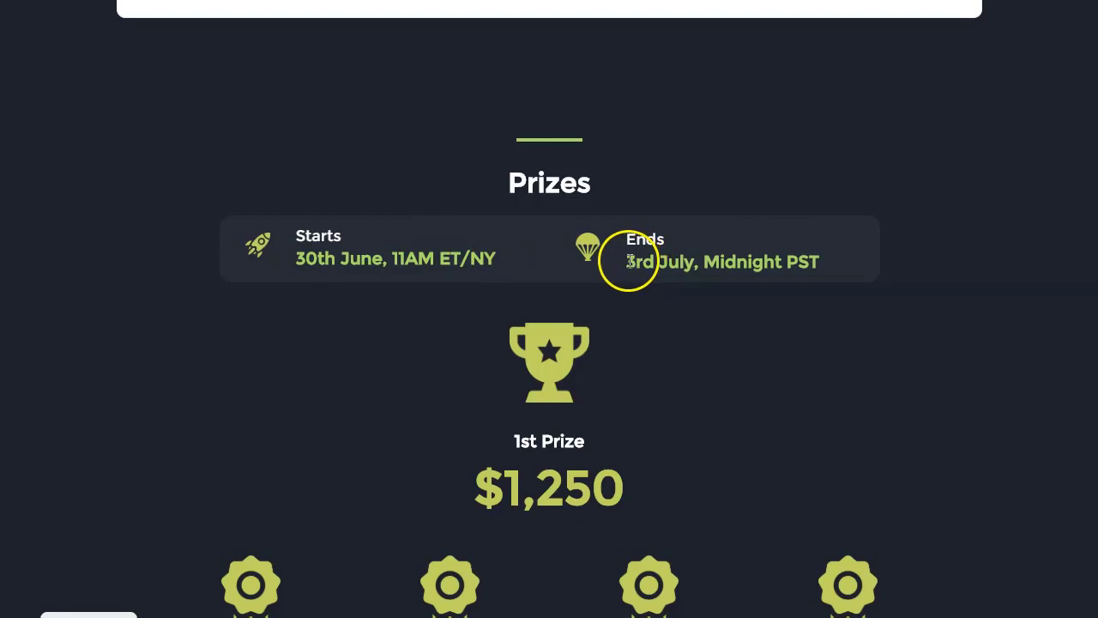
{"action": "left_click_drag", "start_coordinate": [626, 261], "coordinate": [689, 270]}
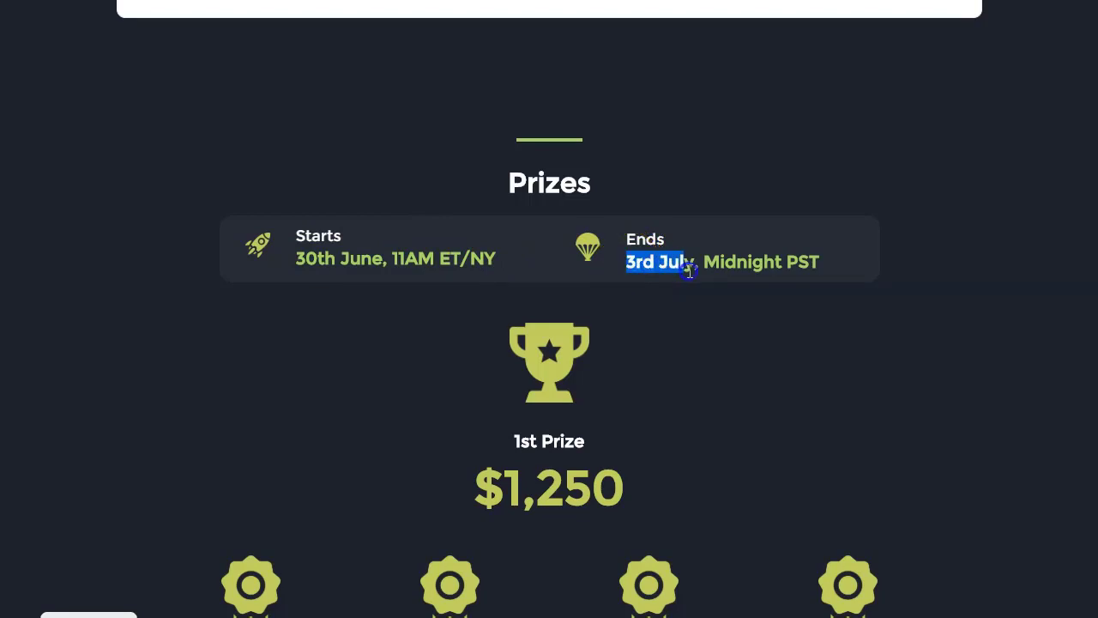
{"action": "left_click", "coordinate": [748, 263]}
{"action": "left_click_drag", "start_coordinate": [786, 260], "coordinate": [822, 269]}
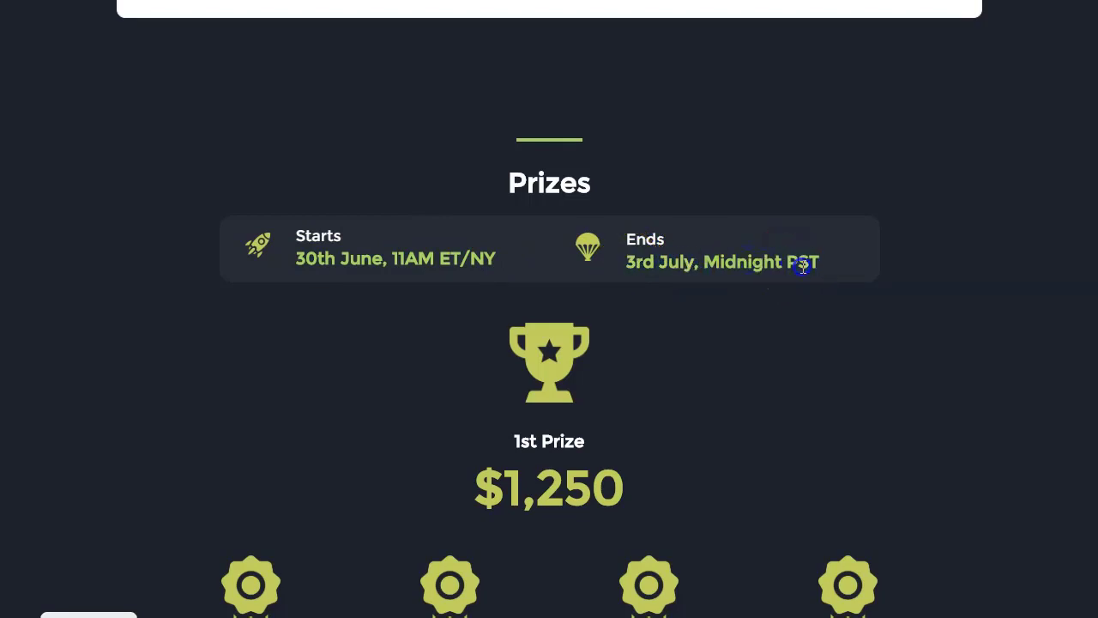
{"action": "double_click", "coordinate": [796, 262]}
{"action": "left_click", "coordinate": [792, 262]}
{"action": "scroll", "coordinate": [693, 251], "scroll_direction": "down", "scroll_amount": 2}
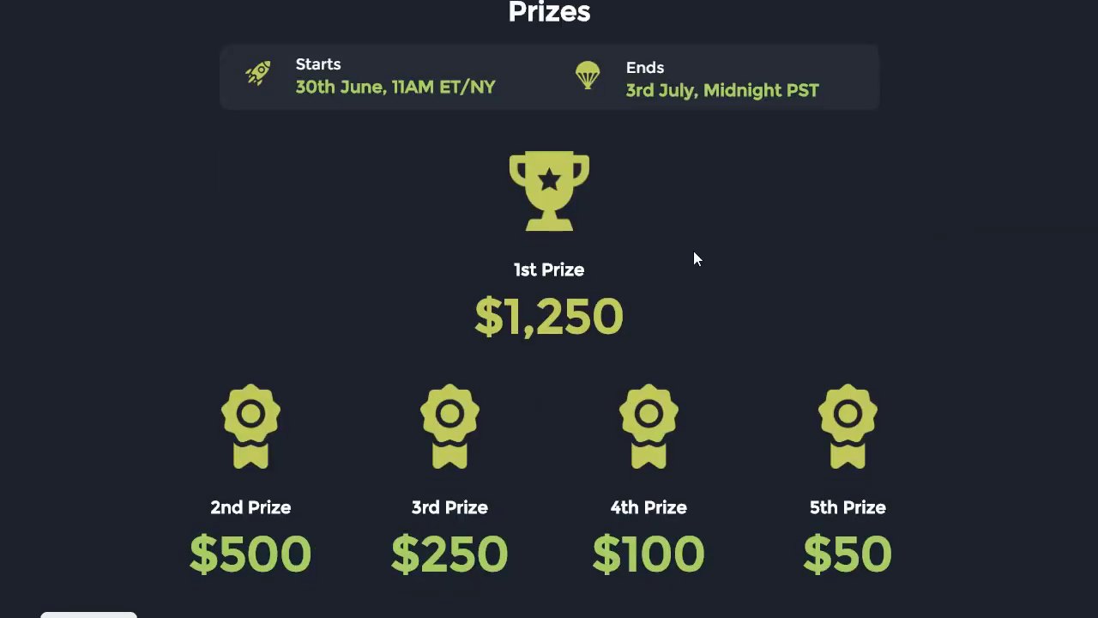
{"action": "left_click", "coordinate": [444, 335]}
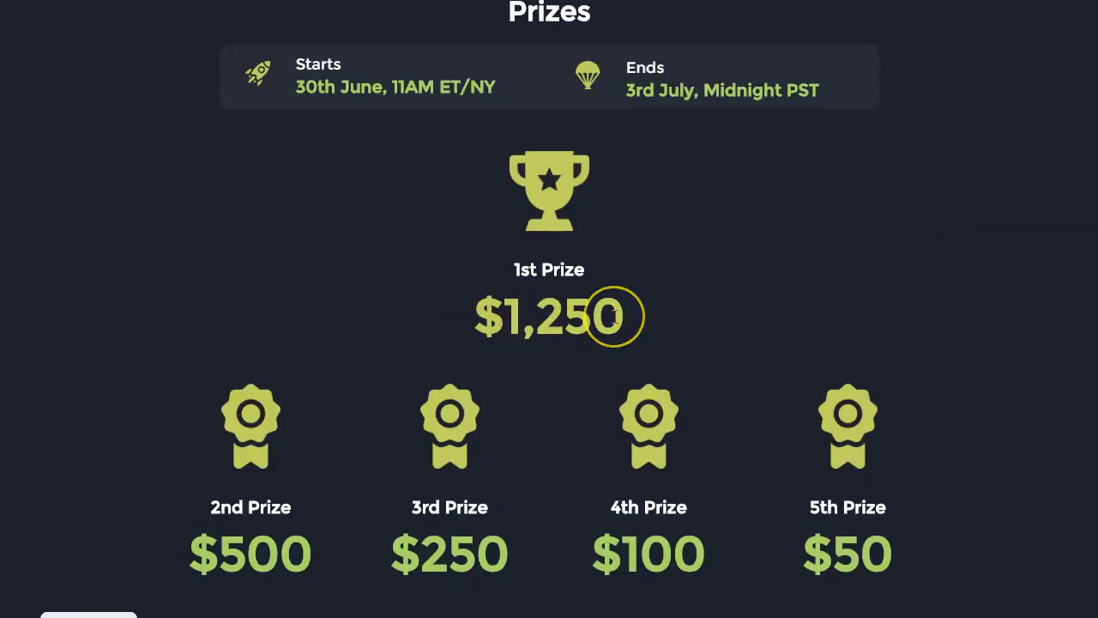
Review the lower-place prizes, the Opening 2-Day Contest dates and prizes, and the minimums condition below them.
{"action": "scroll", "coordinate": [614, 315], "scroll_direction": "down", "scroll_amount": 2}
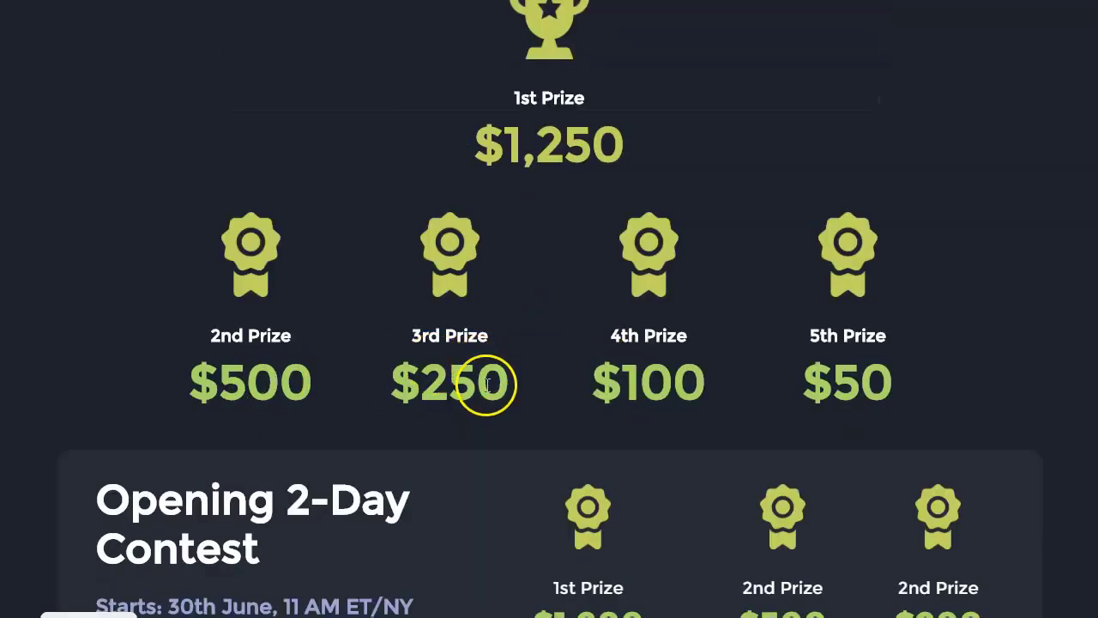
{"action": "scroll", "coordinate": [187, 368], "scroll_direction": "down", "scroll_amount": 3}
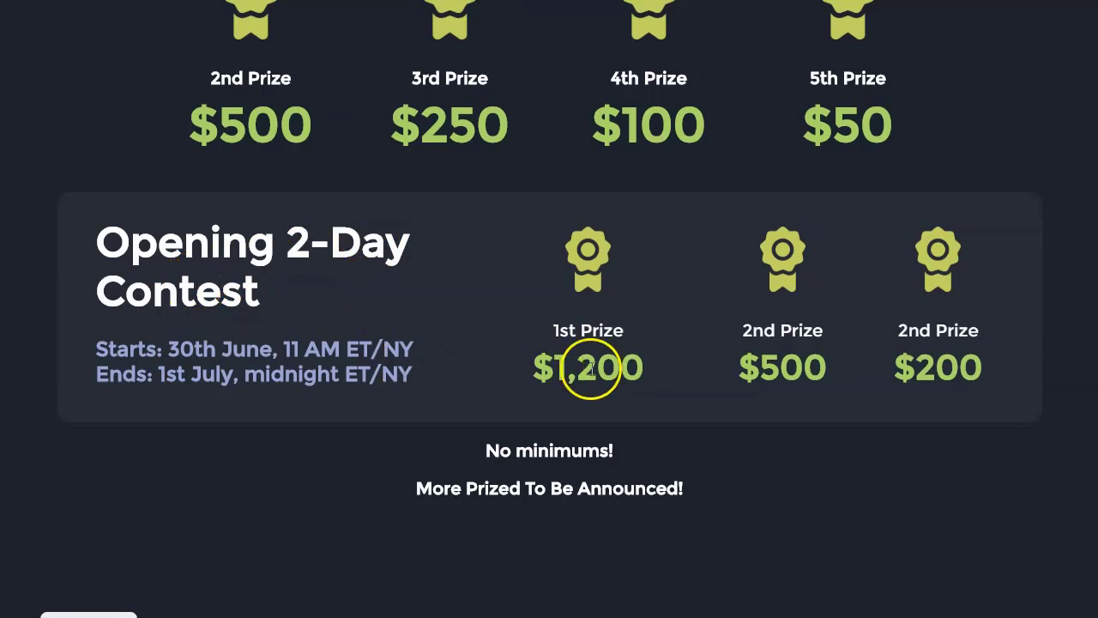
{"action": "scroll", "coordinate": [530, 417], "scroll_direction": "down", "scroll_amount": 1}
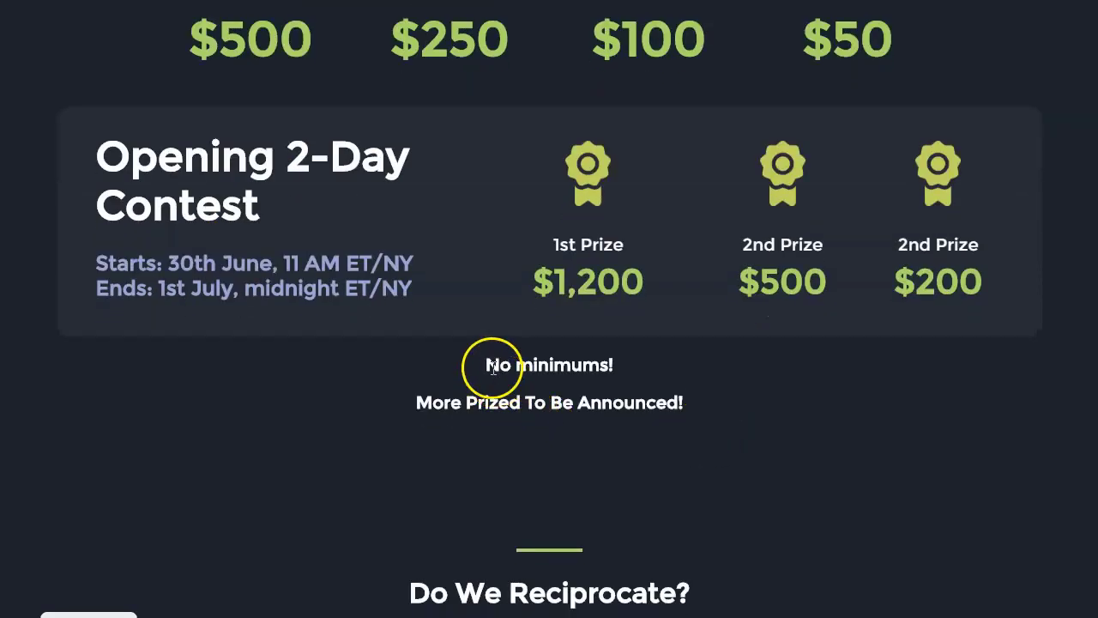
{"action": "left_click_drag", "start_coordinate": [493, 367], "coordinate": [617, 393]}
{"action": "double_click", "coordinate": [559, 365]}
{"action": "left_click", "coordinate": [497, 368]}
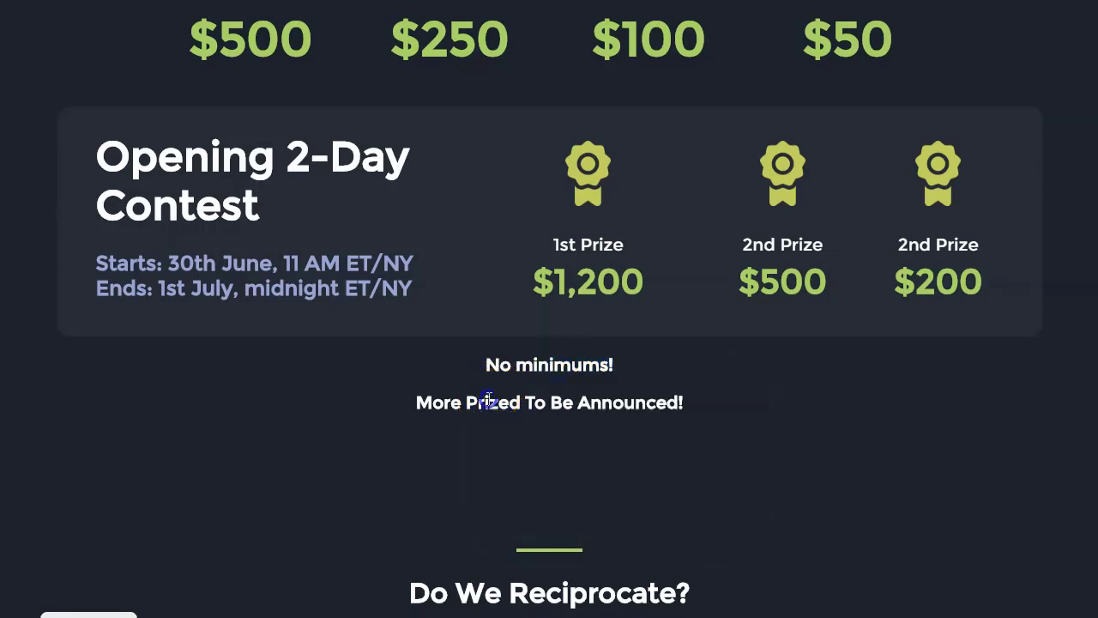
{"action": "scroll", "coordinate": [488, 398], "scroll_direction": "up", "scroll_amount": 3}
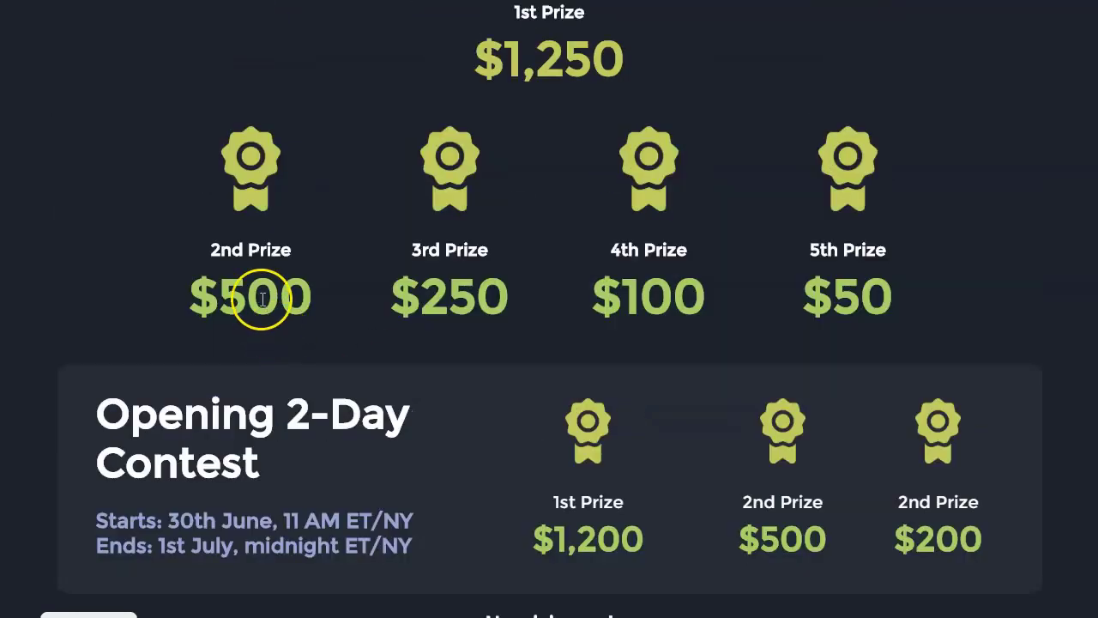
{"action": "scroll", "coordinate": [263, 298], "scroll_direction": "up", "scroll_amount": 2}
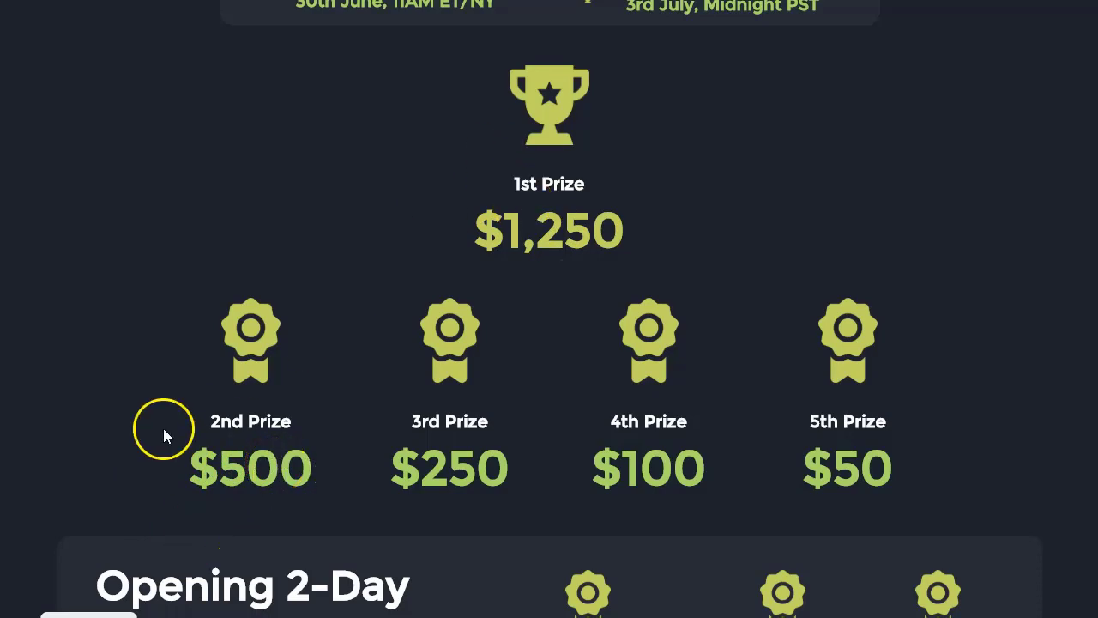
{"action": "scroll", "coordinate": [440, 356], "scroll_direction": "down", "scroll_amount": 4}
{"action": "scroll", "coordinate": [440, 356], "scroll_direction": "down", "scroll_amount": 4}
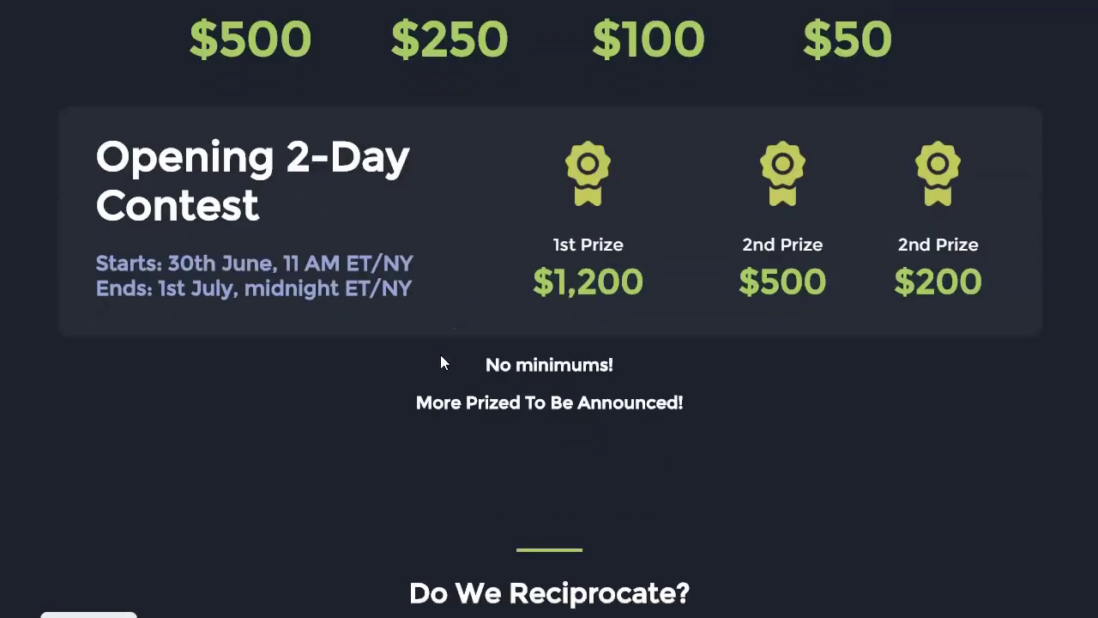
Examine the Do We Reciprocate section for the vendor's first, second and third place affiliate rankings.
{"action": "scroll", "coordinate": [440, 362], "scroll_direction": "down", "scroll_amount": 1}
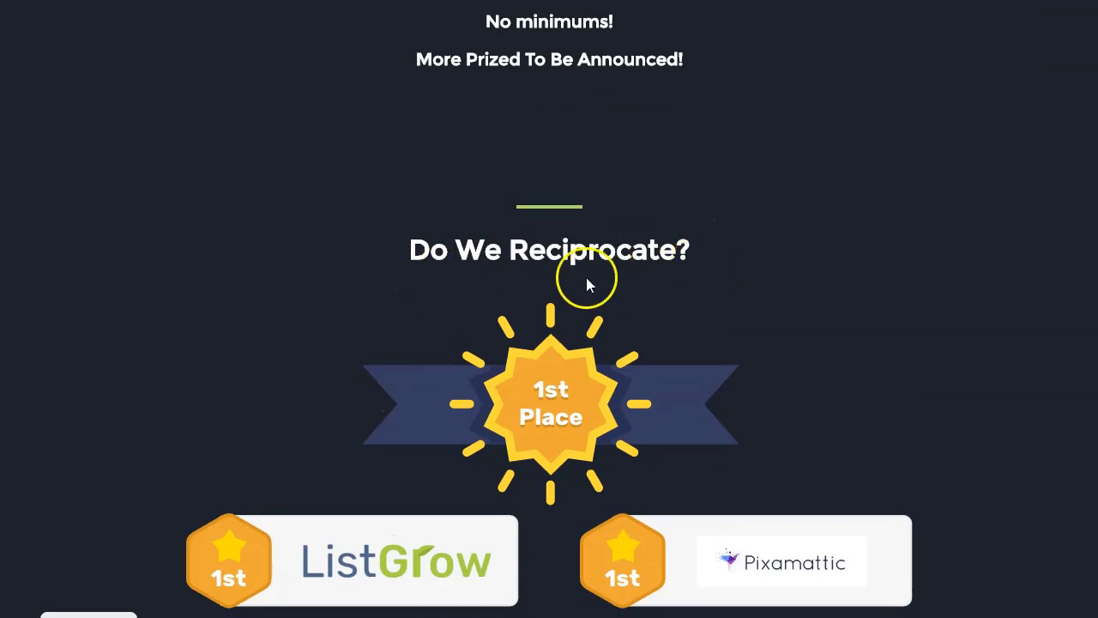
{"action": "scroll", "coordinate": [441, 309], "scroll_direction": "down", "scroll_amount": 1}
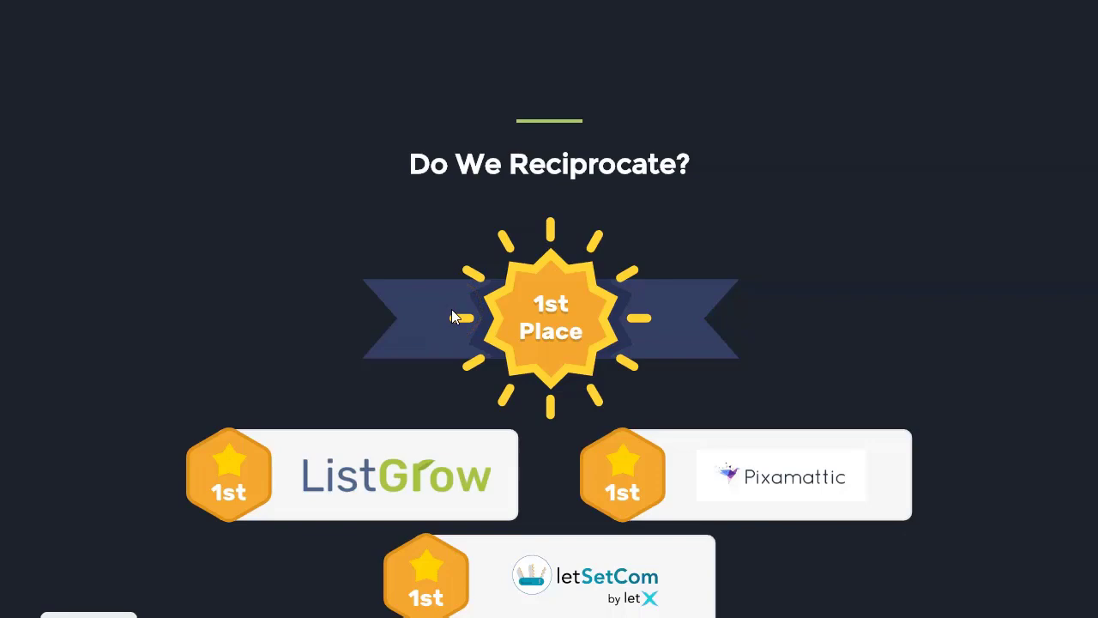
{"action": "scroll", "coordinate": [453, 316], "scroll_direction": "down", "scroll_amount": 2}
{"action": "scroll", "coordinate": [453, 316], "scroll_direction": "up", "scroll_amount": 2}
{"action": "left_click", "coordinate": [485, 318]}
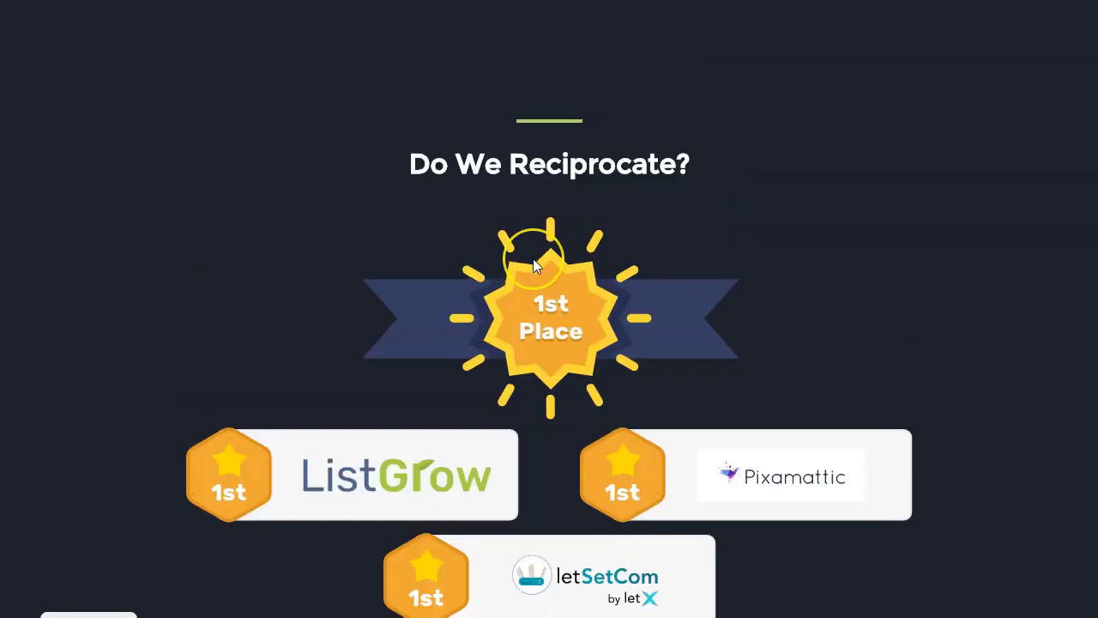
{"action": "scroll", "coordinate": [533, 258], "scroll_direction": "down", "scroll_amount": 5}
{"action": "scroll", "coordinate": [533, 258], "scroll_direction": "down", "scroll_amount": 8}
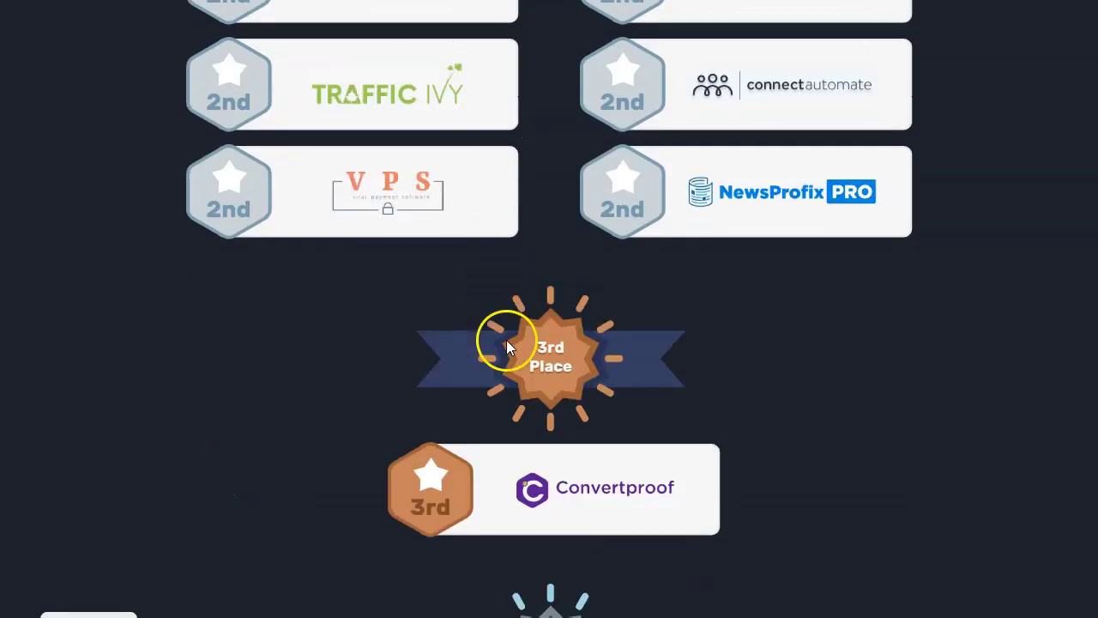
{"action": "left_click", "coordinate": [260, 361]}
Check the remaining time on the Don't Miss This Launch countdown below the fourth place rankings.
{"action": "scroll", "coordinate": [260, 361], "scroll_direction": "down", "scroll_amount": 10}
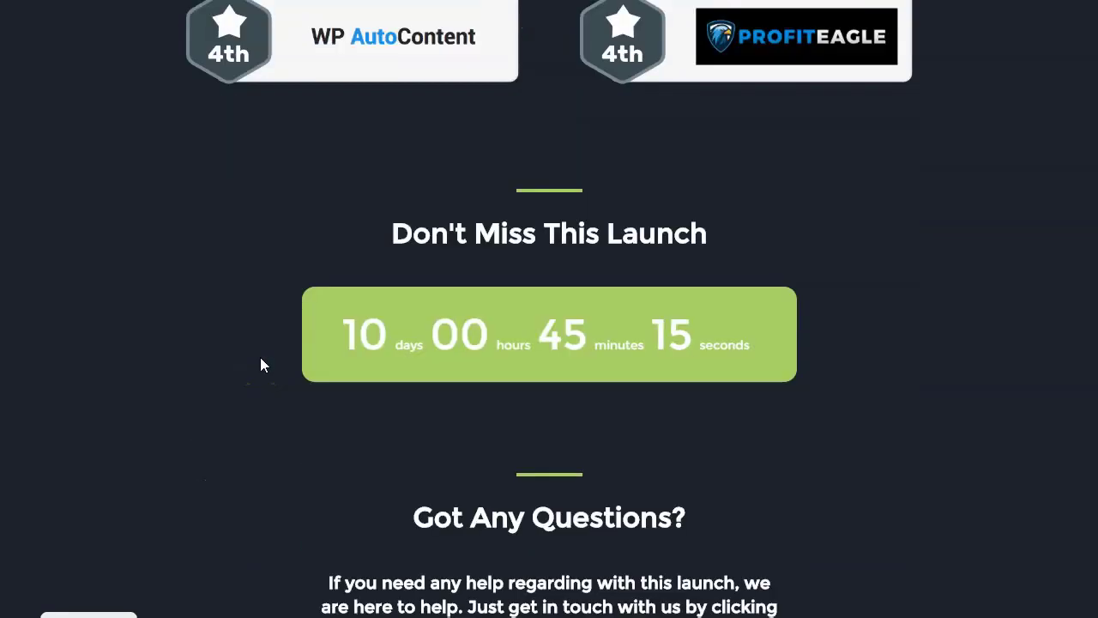
{"action": "scroll", "coordinate": [259, 361], "scroll_direction": "down", "scroll_amount": 3}
{"action": "scroll", "coordinate": [260, 361], "scroll_direction": "up", "scroll_amount": 2}
{"action": "left_click", "coordinate": [340, 248]}
{"action": "double_click", "coordinate": [351, 249]}
{"action": "left_click", "coordinate": [384, 350]}
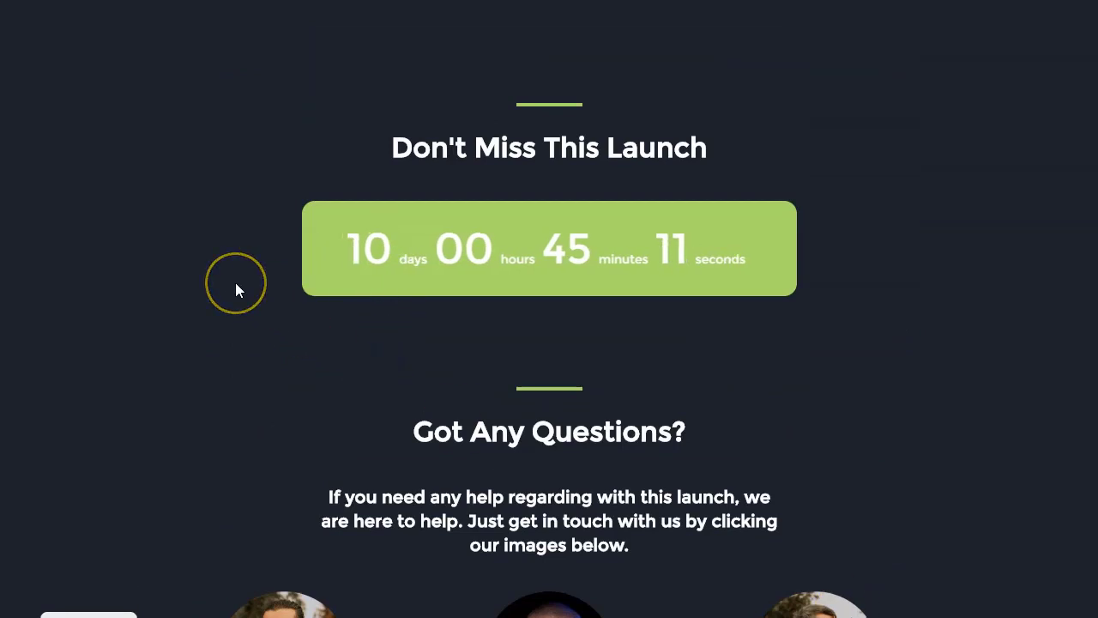
Examine the Got Any Questions section for the vendors' and JV manager's contact options.
{"action": "scroll", "coordinate": [237, 289], "scroll_direction": "down", "scroll_amount": 4}
{"action": "scroll", "coordinate": [236, 282], "scroll_direction": "down", "scroll_amount": 1}
{"action": "left_click", "coordinate": [306, 189]}
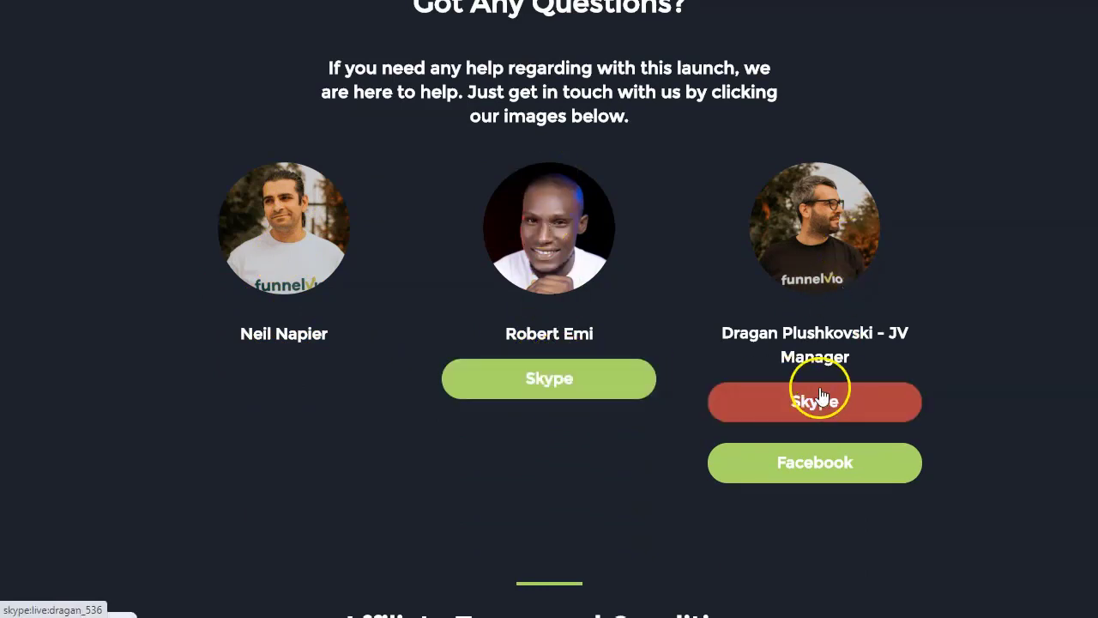
{"action": "left_click_drag", "start_coordinate": [889, 333], "coordinate": [892, 358]}
{"action": "left_click", "coordinate": [760, 338]}
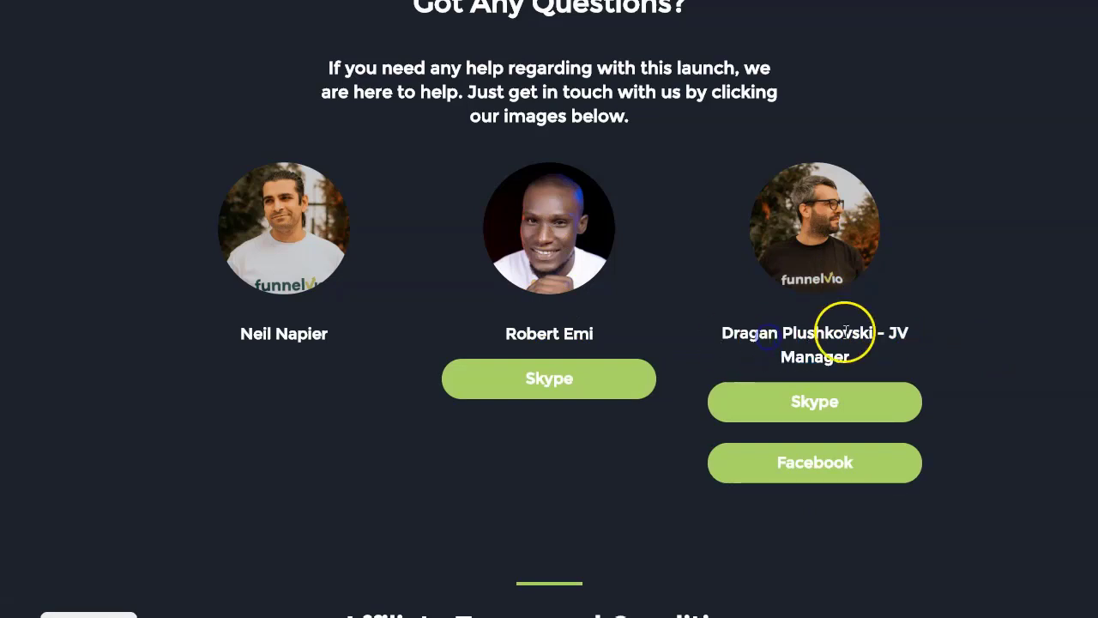
{"action": "double_click", "coordinate": [902, 334]}
{"action": "left_click", "coordinate": [820, 365]}
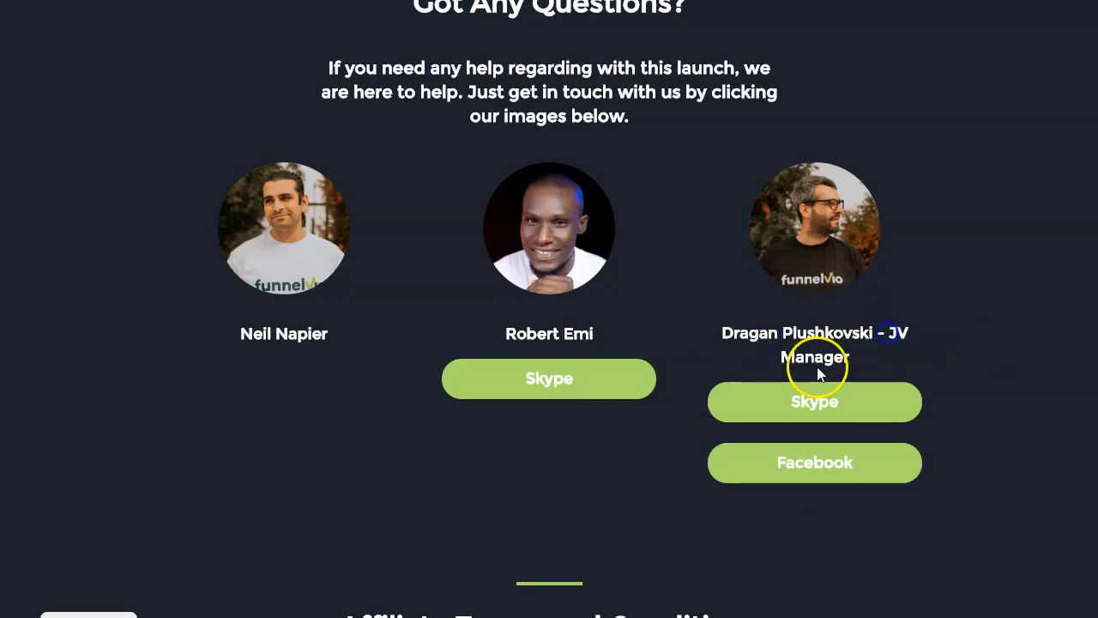
{"action": "left_click", "coordinate": [836, 459]}
Review the Affiliate Terms and Conditions and the FTC guidelines link, and return to the start of the page.
{"action": "scroll", "coordinate": [125, 338], "scroll_direction": "down", "scroll_amount": 3}
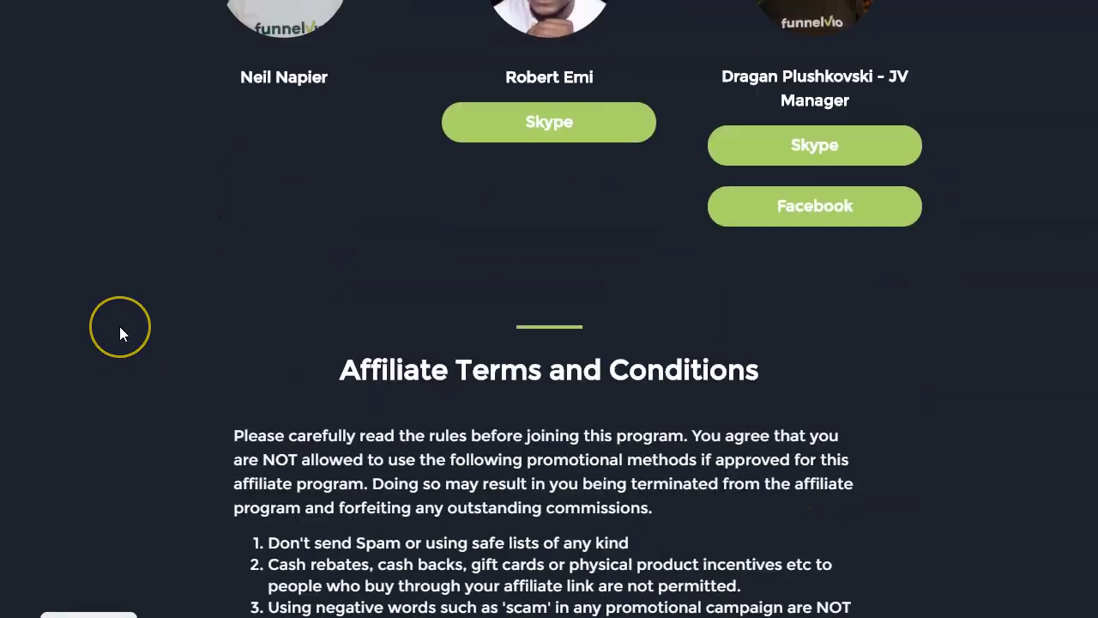
{"action": "scroll", "coordinate": [119, 326], "scroll_direction": "down", "scroll_amount": 3}
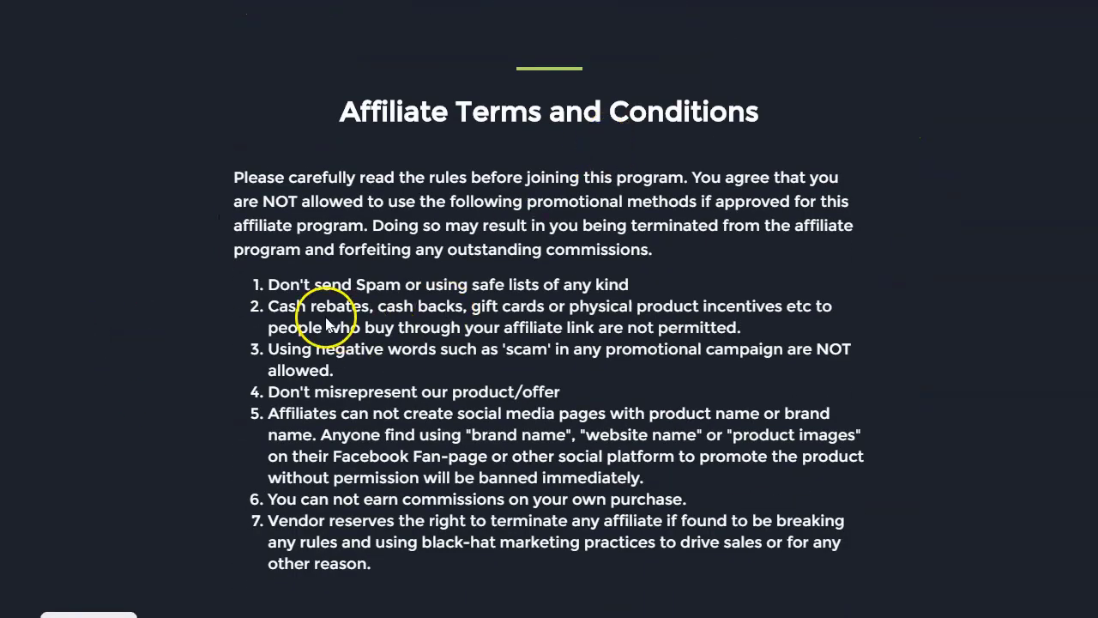
{"action": "scroll", "coordinate": [292, 322], "scroll_direction": "down", "scroll_amount": 3}
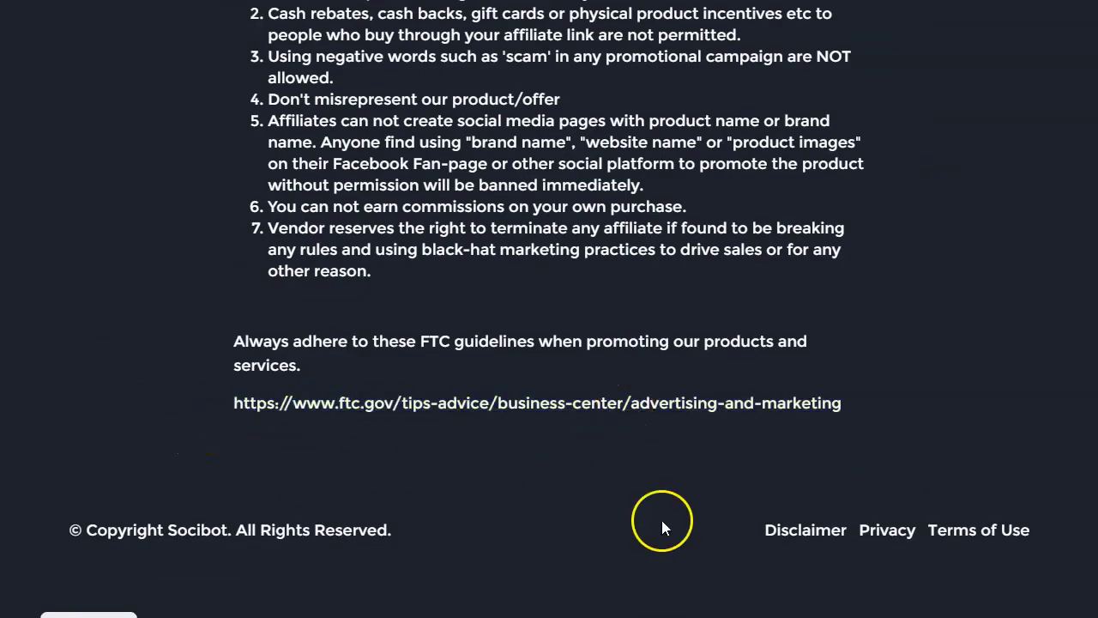
{"action": "key", "text": "Home"}
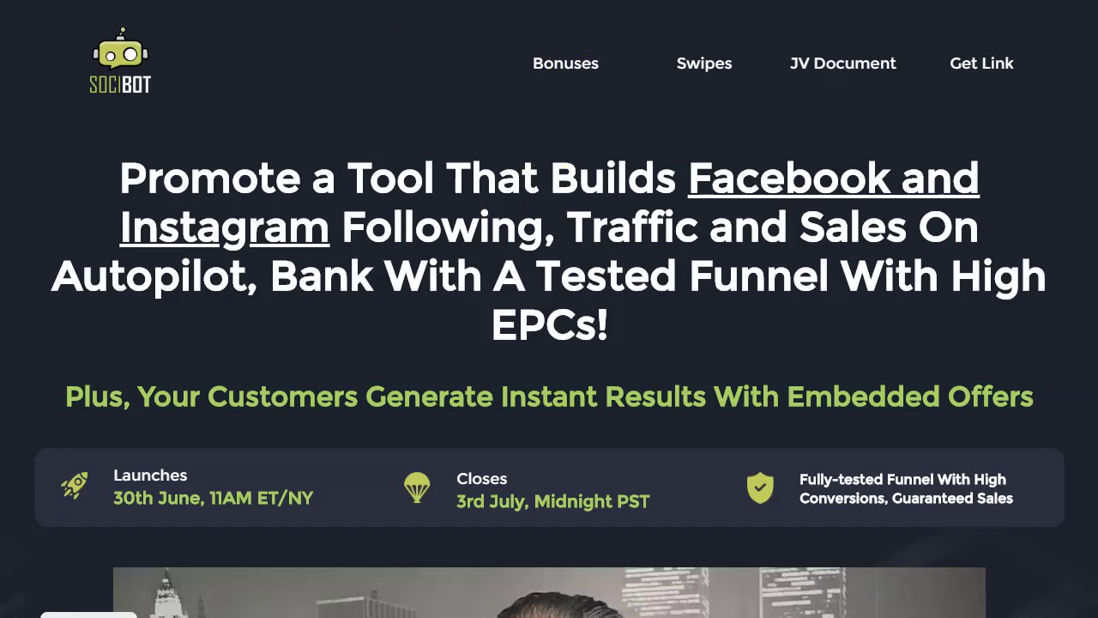
Search the web for "medium" and open the Medium site from the results.
{"action": "key", "text": "ctrl+l"}
{"action": "type", "text": "medium"}
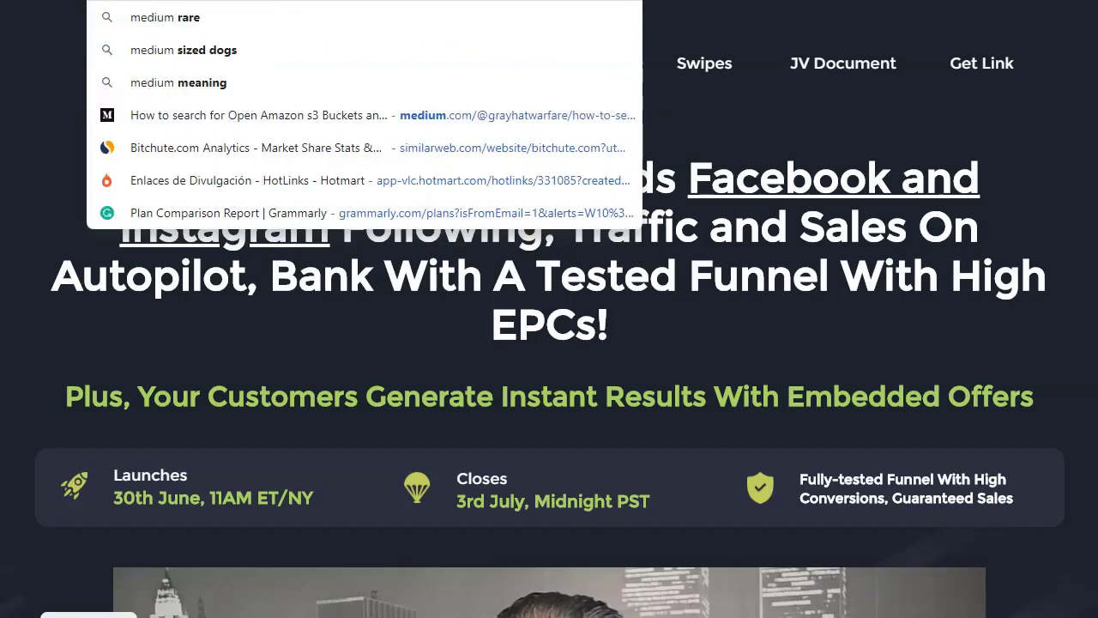
{"action": "key", "text": "Return"}
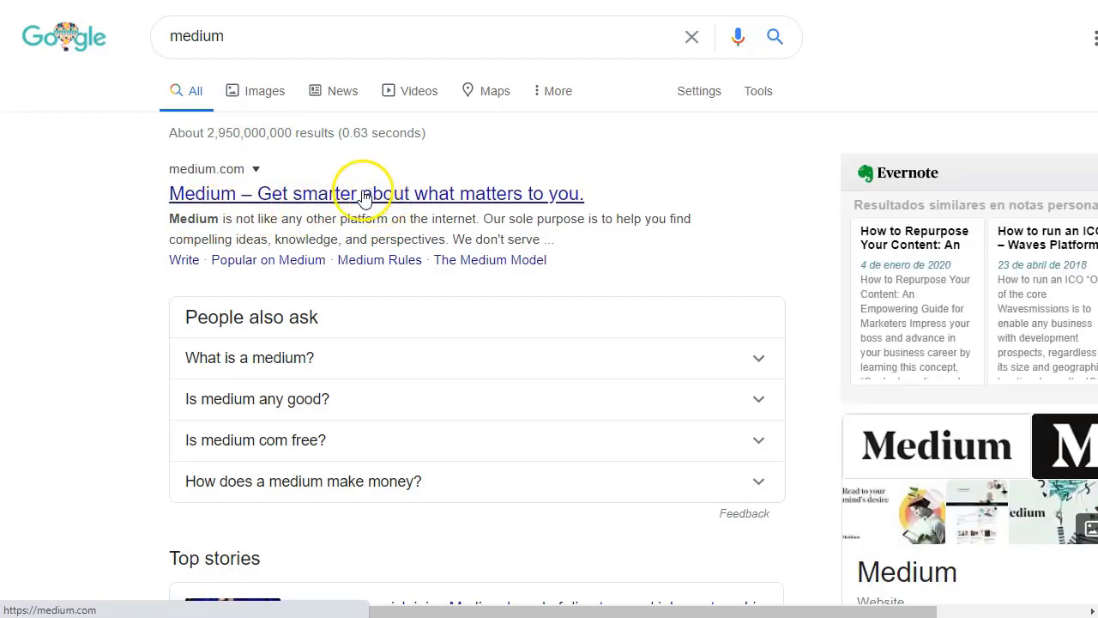
{"action": "right_click", "coordinate": [294, 205]}
{"action": "left_click", "coordinate": [335, 215]}
Look up the search term "medium.com" in Google Trends.
{"action": "left_click_drag", "start_coordinate": [159, 178], "coordinate": [245, 173]}
{"action": "left_click", "coordinate": [143, 112]}
{"action": "type", "text": "medium.com"}
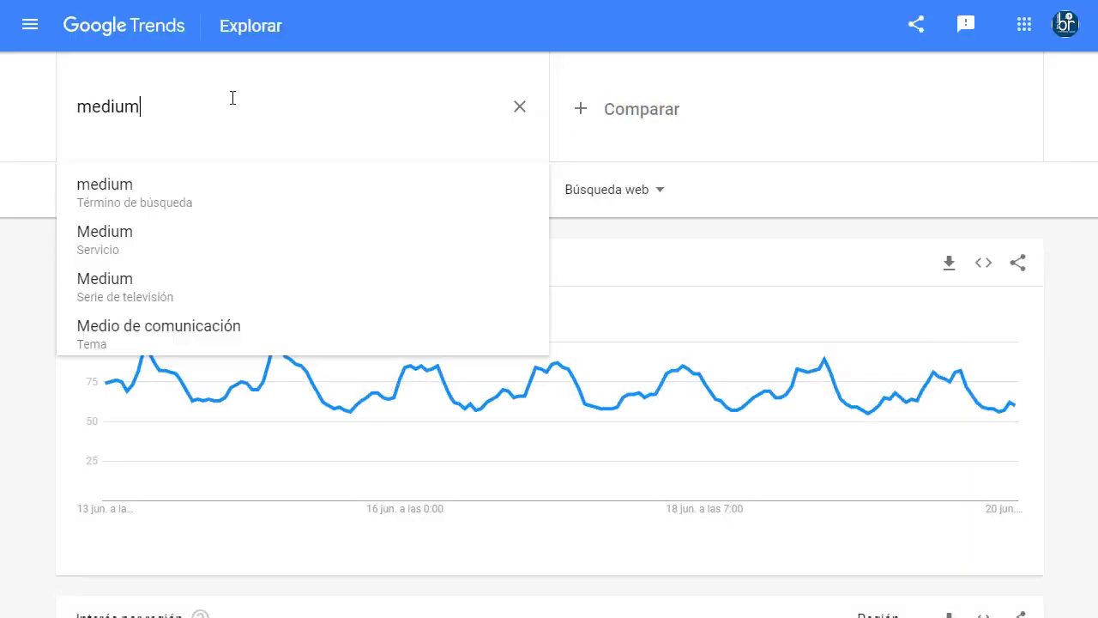
{"action": "key", "text": "Return"}
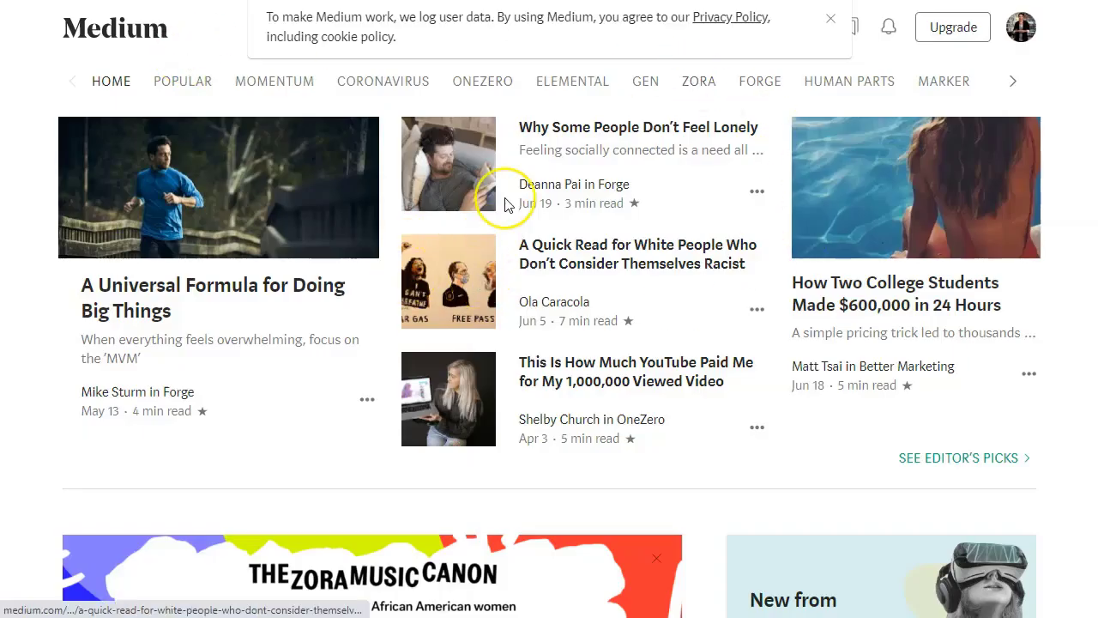
Skim the Medium home feed and start a new story from the account.
{"action": "scroll", "coordinate": [506, 204], "scroll_direction": "down", "scroll_amount": 7}
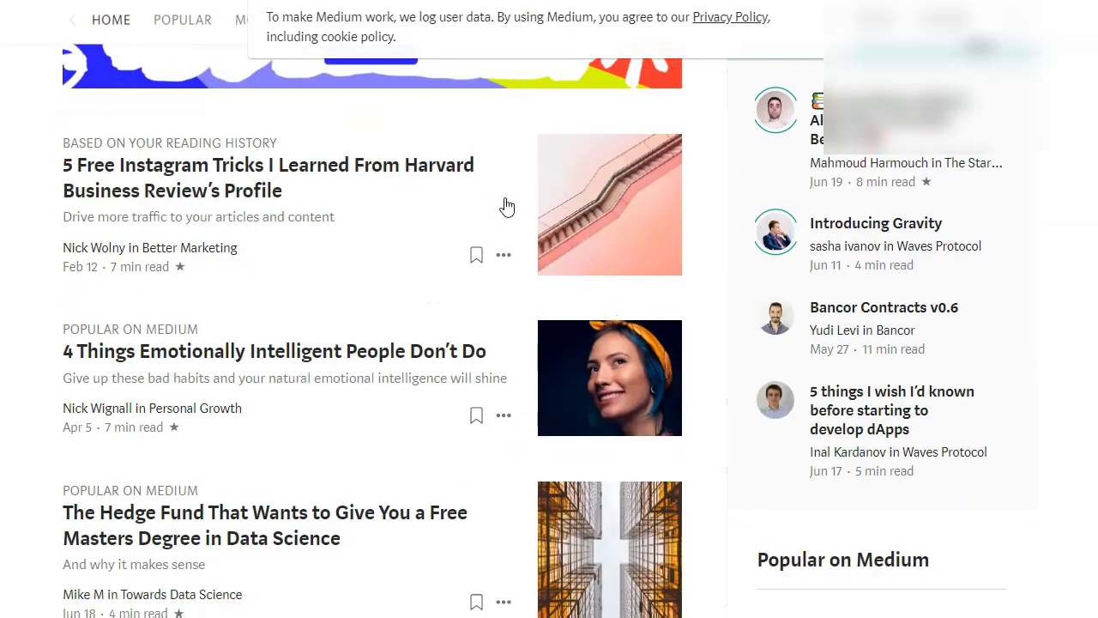
{"action": "scroll", "coordinate": [507, 204], "scroll_direction": "down", "scroll_amount": 4}
{"action": "scroll", "coordinate": [506, 204], "scroll_direction": "up", "scroll_amount": 10}
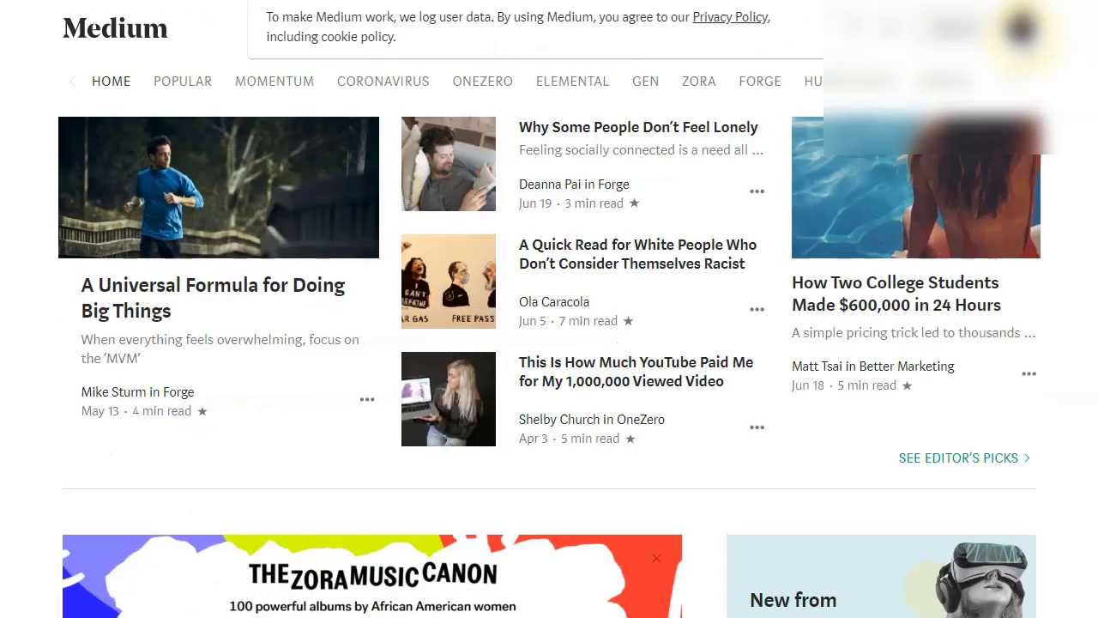
{"action": "left_click", "coordinate": [1020, 30]}
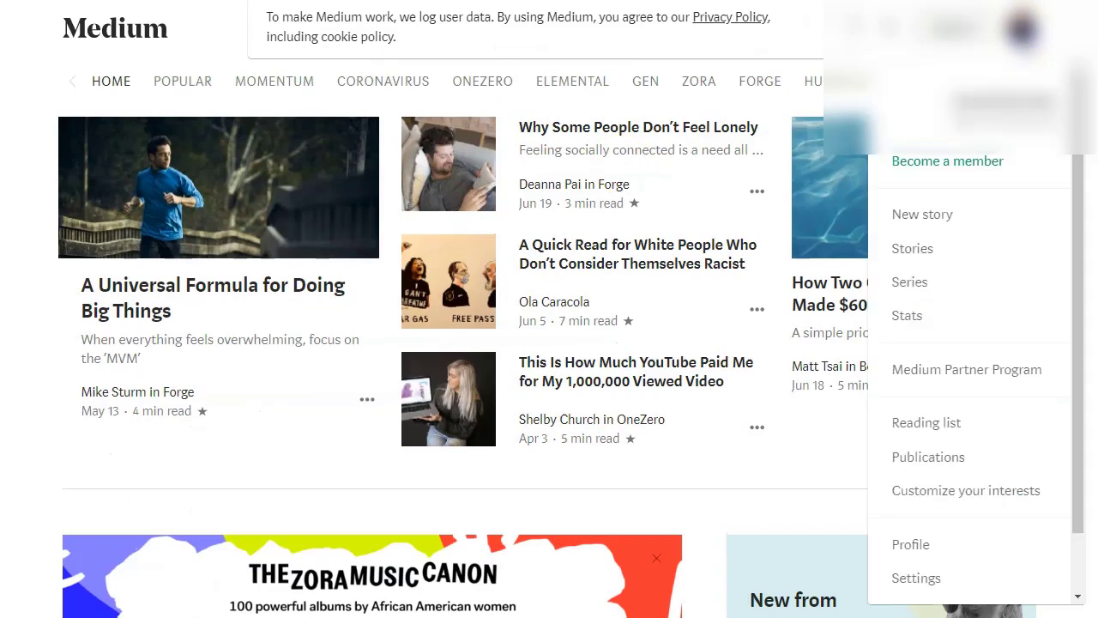
{"action": "left_click", "coordinate": [940, 219]}
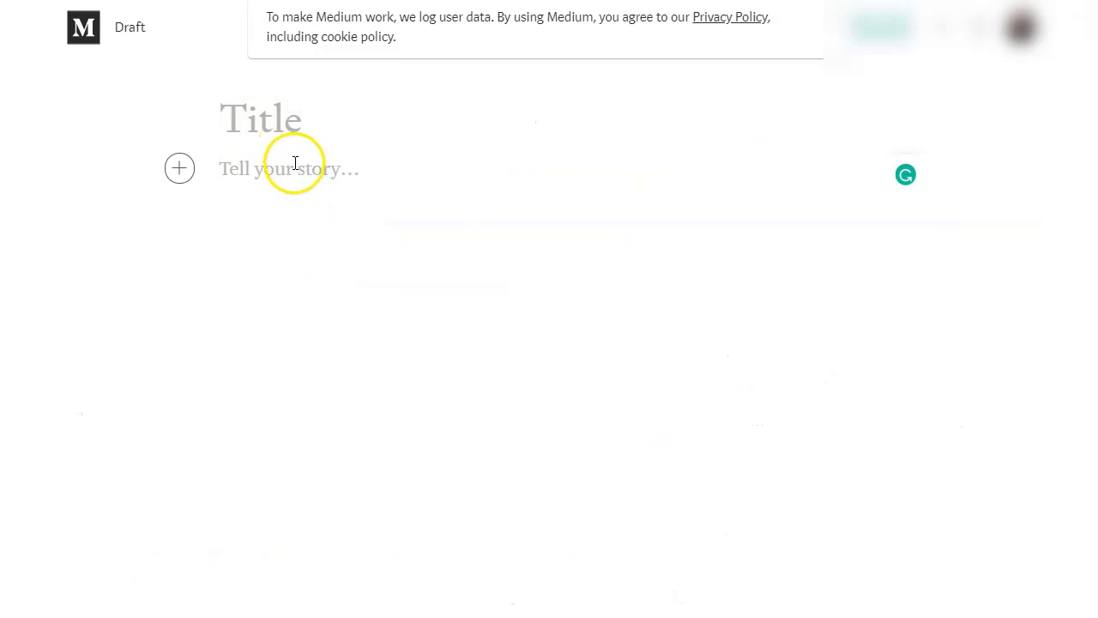
Title the story "Socibot: Rewie en español".
{"action": "left_click", "coordinate": [266, 111]}
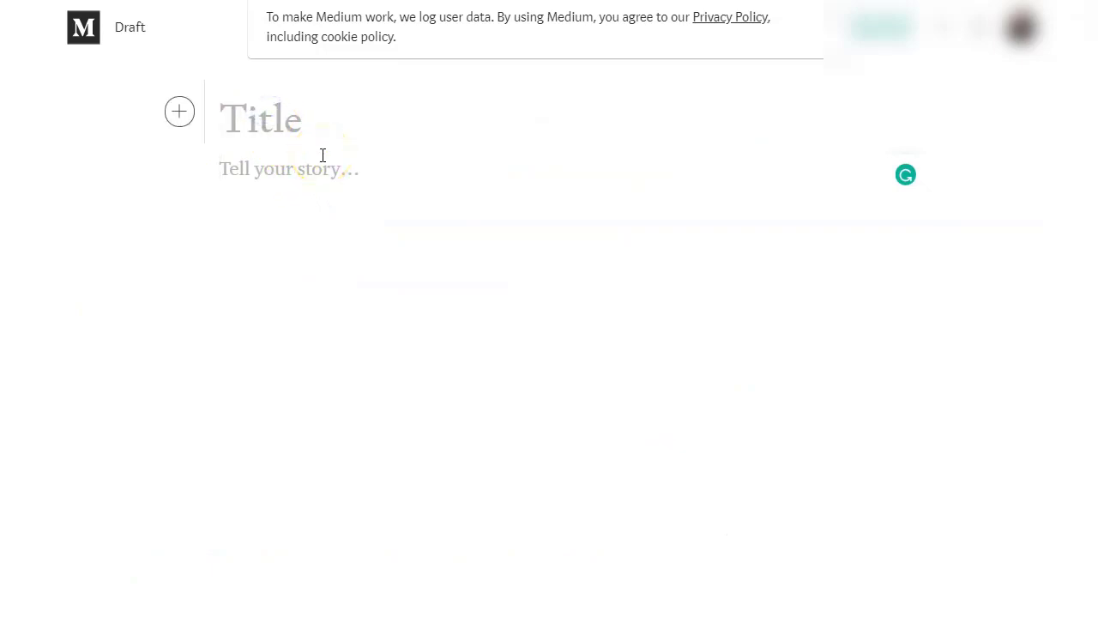
{"action": "type", "text": "So"}
{"action": "type", "text": ": Revie"}
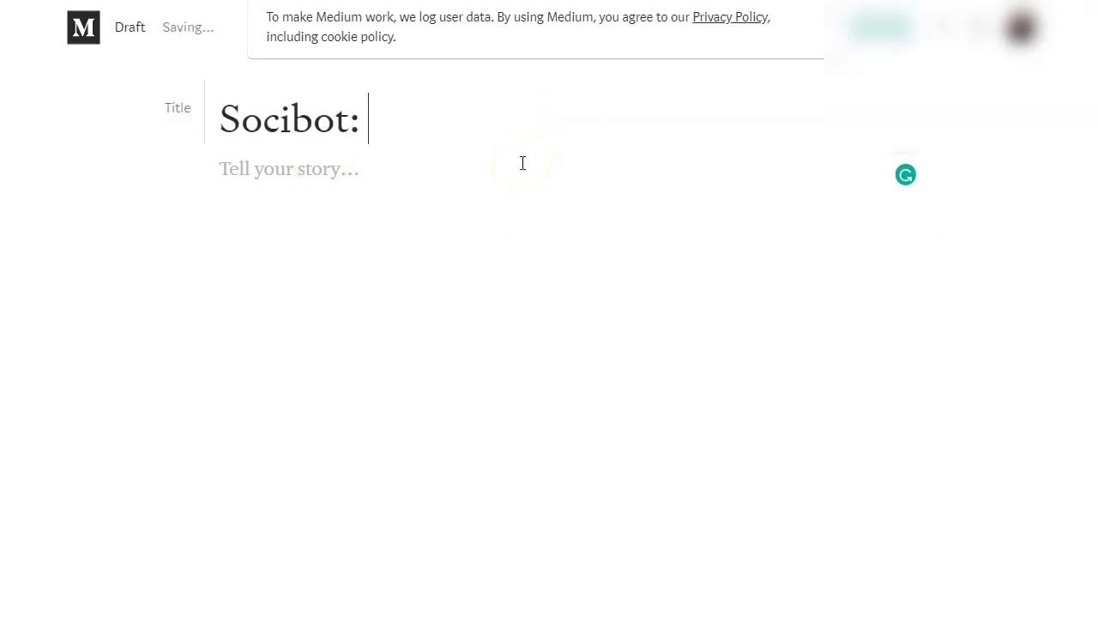
{"action": "key", "text": "BackSpace"}
{"action": "key", "text": "BackSpace"}
{"action": "key", "text": "BackSpace"}
{"action": "key", "text": "BackSpace"}
{"action": "type", "text": "wie"}
{"action": "type", "text": "w"}
{"action": "key", "text": "BackSpace"}
{"action": "type", "text": "en español"}
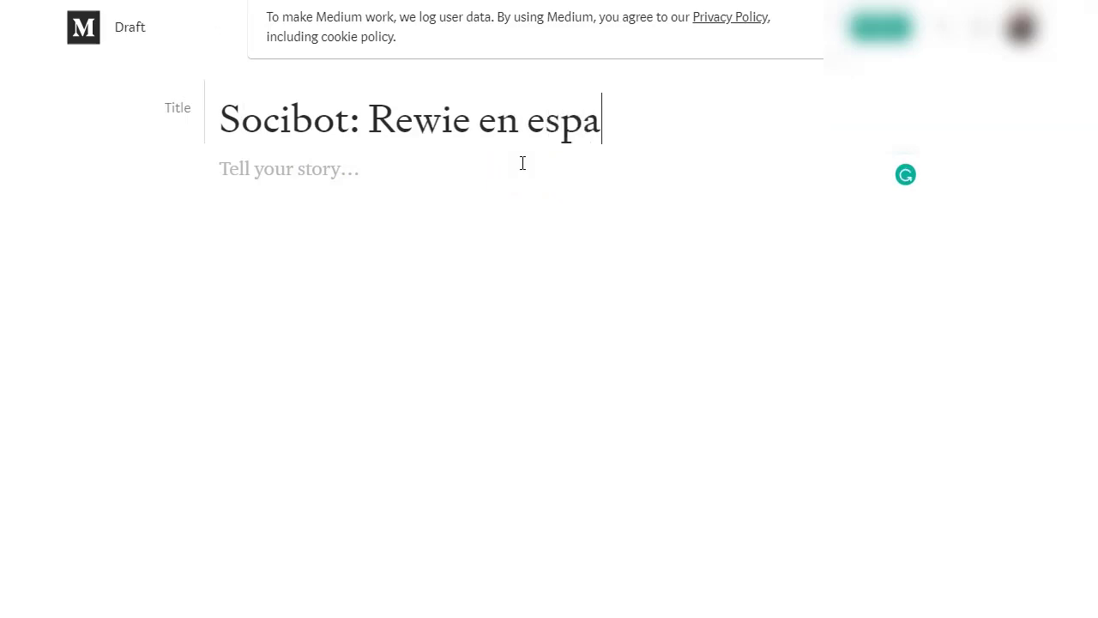
Begin the story body with "Socibot es un software que te ayuda a tener montonazo de".
{"action": "left_click", "coordinate": [236, 182]}
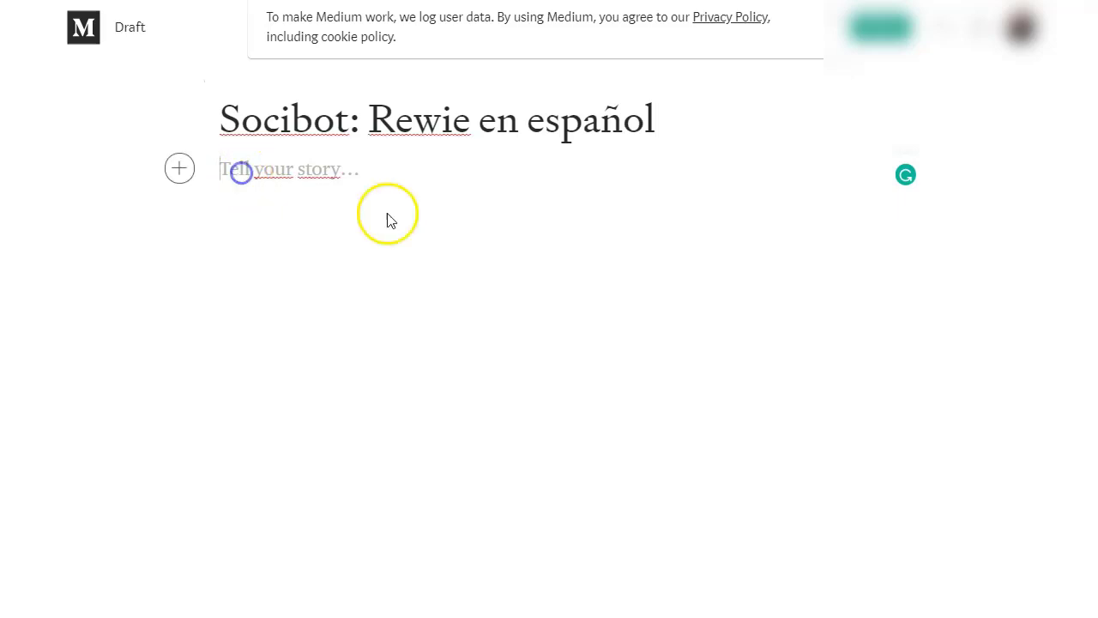
{"action": "type", "text": "Socibo"}
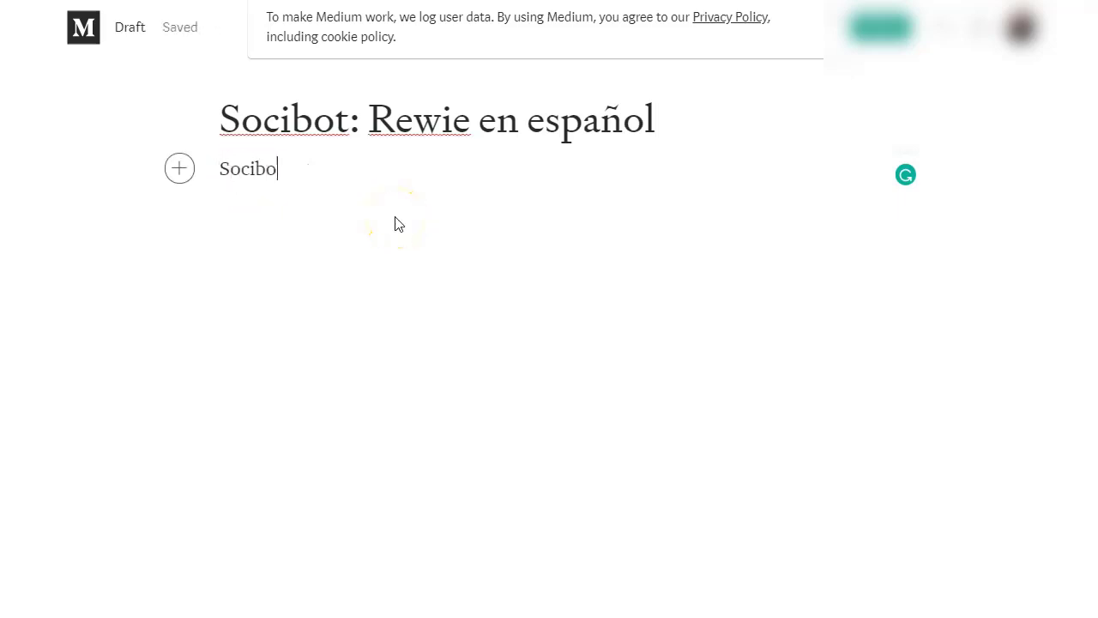
{"action": "type", "text": "t es un soft"}
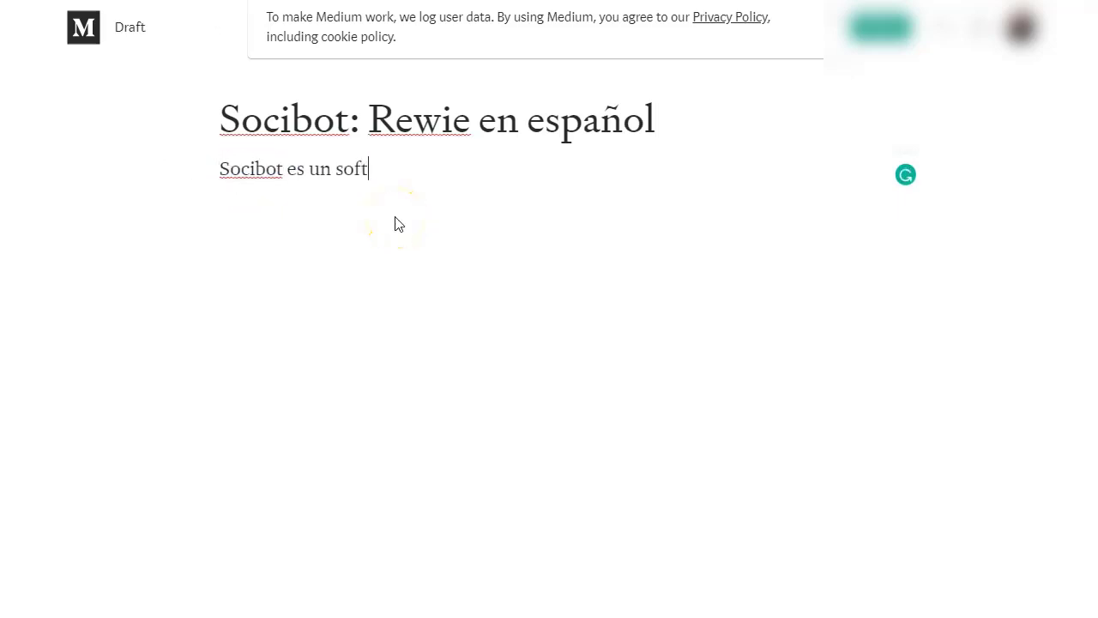
{"action": "type", "text": "ware que te ayuda a ener"}
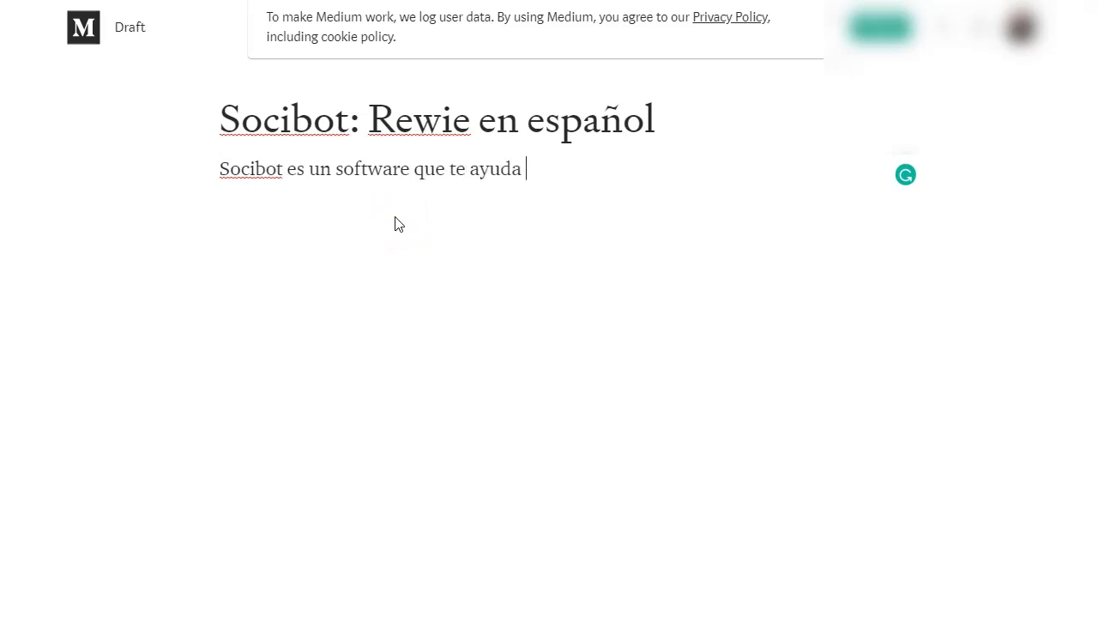
{"action": "key", "text": "BackSpace"}
{"action": "key", "text": "BackSpace"}
{"action": "key", "text": "BackSpace"}
{"action": "key", "text": "BackSpace"}
{"action": "type", "text": "tener montonz"}
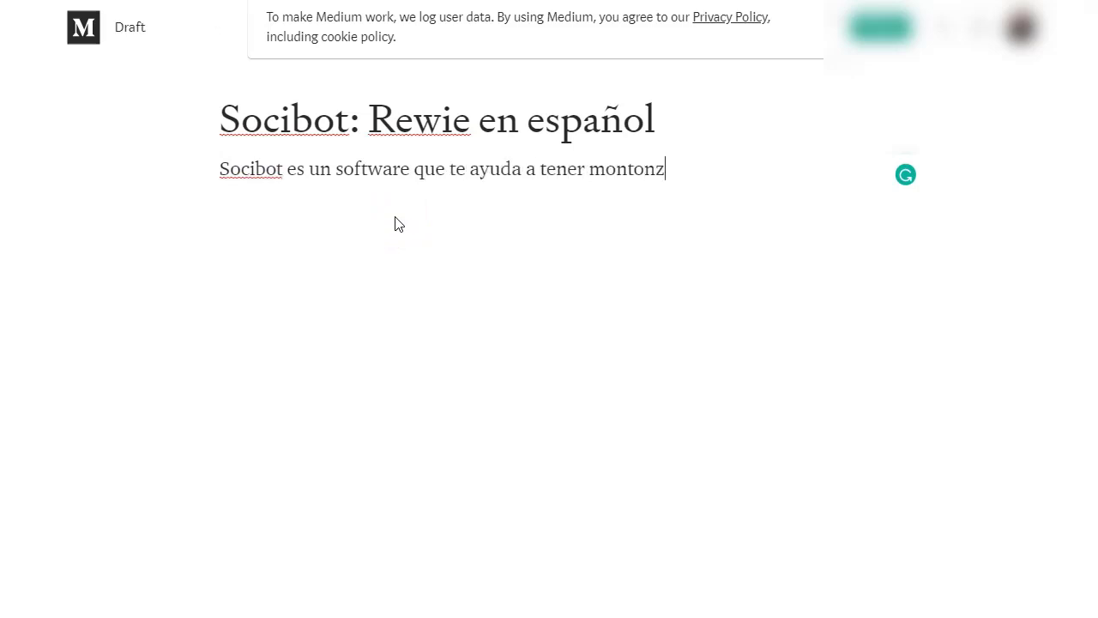
{"action": "key", "text": "BackSpace"}
{"action": "type", "text": "azo de "}
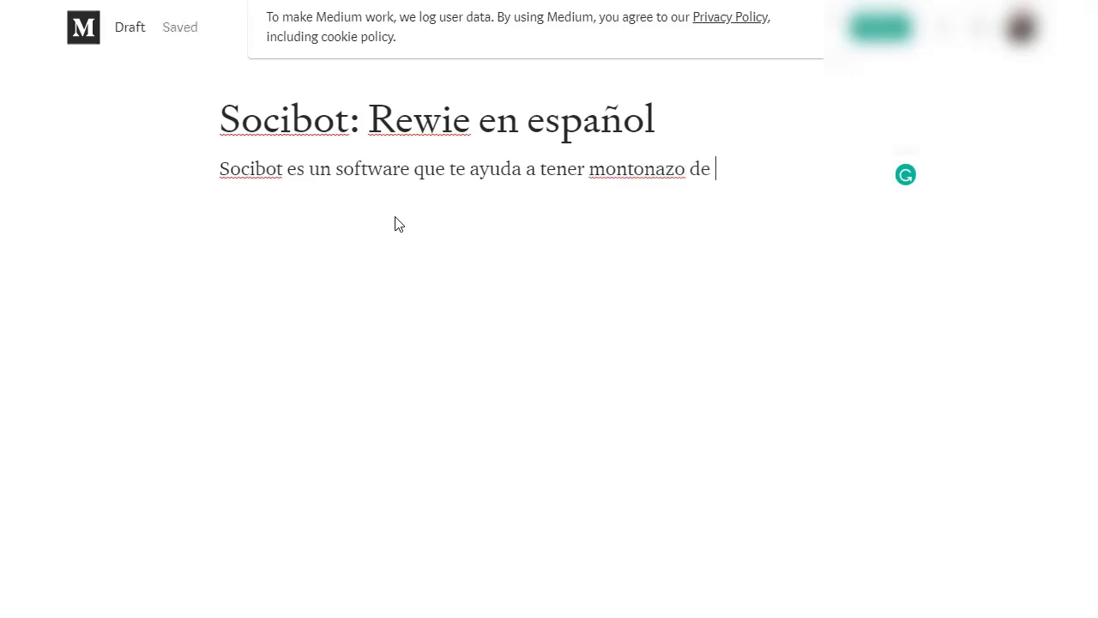
Complete the opening sentence with "seguidores en insta y en otras redes sociales.".
{"action": "type", "text": "seguiros"}
{"action": "key", "text": "BackSpace"}
{"action": "key", "text": "BackSpace"}
{"action": "key", "text": "BackSpace"}
{"action": "type", "text": "d"}
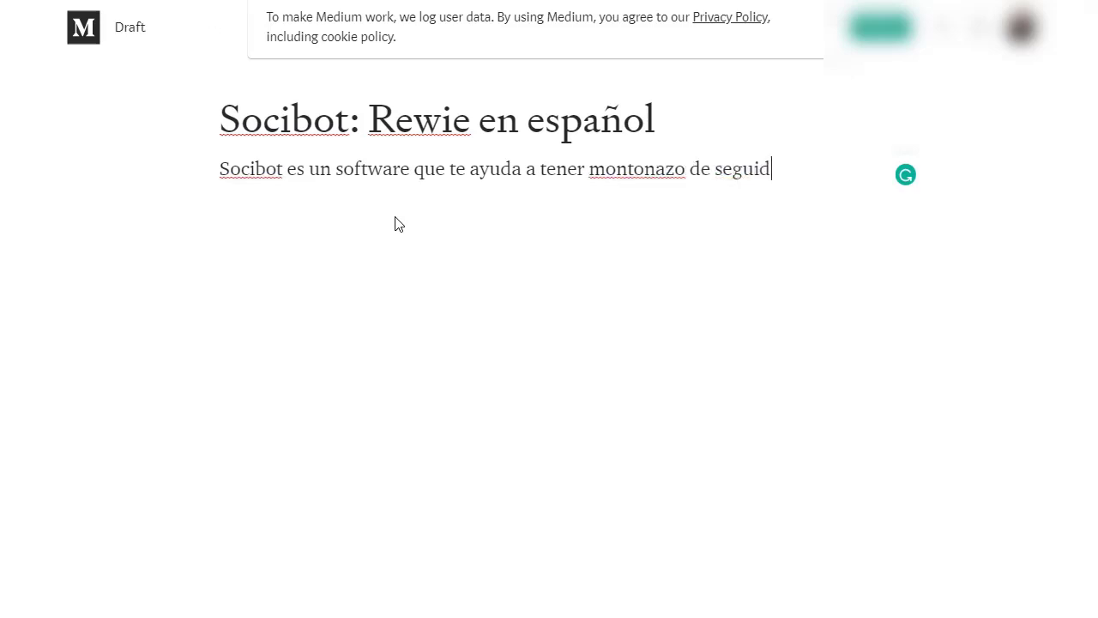
{"action": "type", "text": "ores en inst"}
{"action": "key", "text": "BackSpace"}
{"action": "type", "text": "sta y en"}
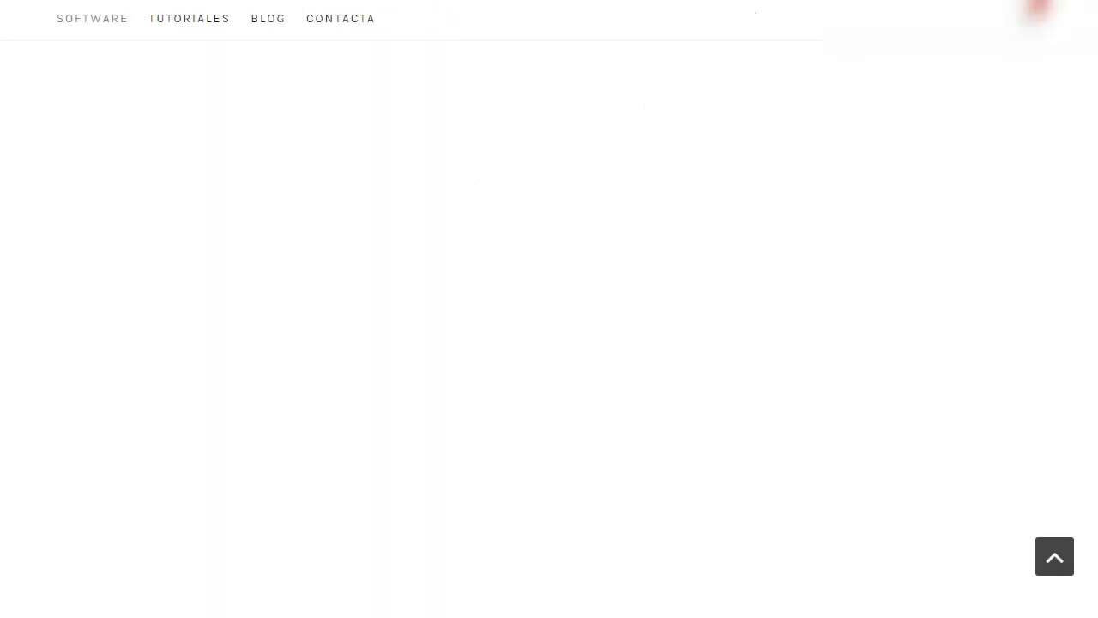
{"action": "left_click", "coordinate": [470, 268]}
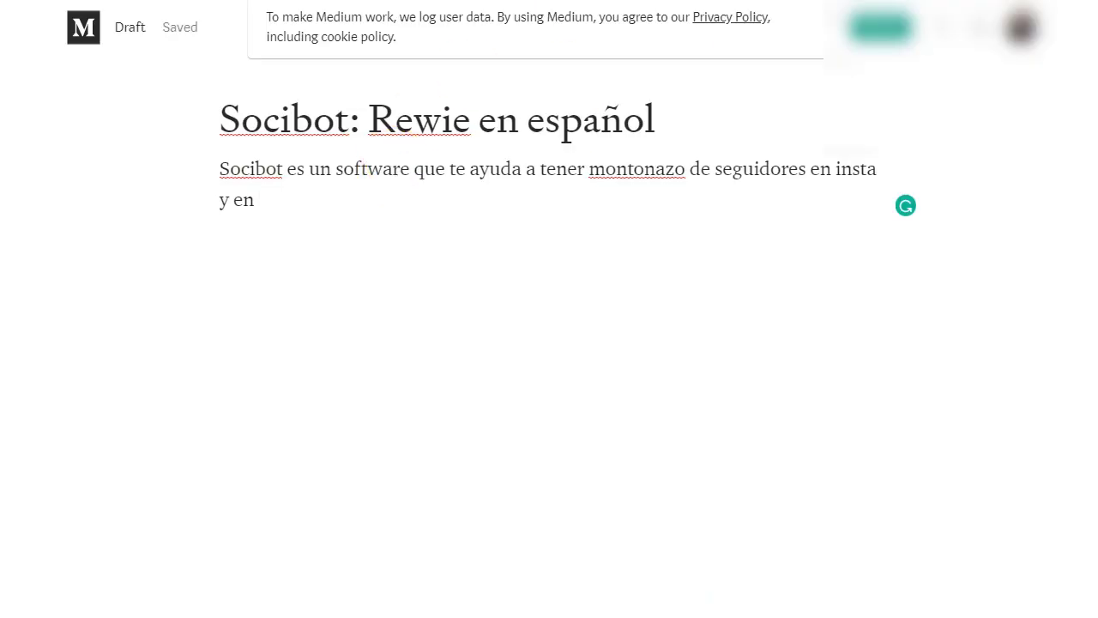
{"action": "type", "text": "otras redes sociales."}
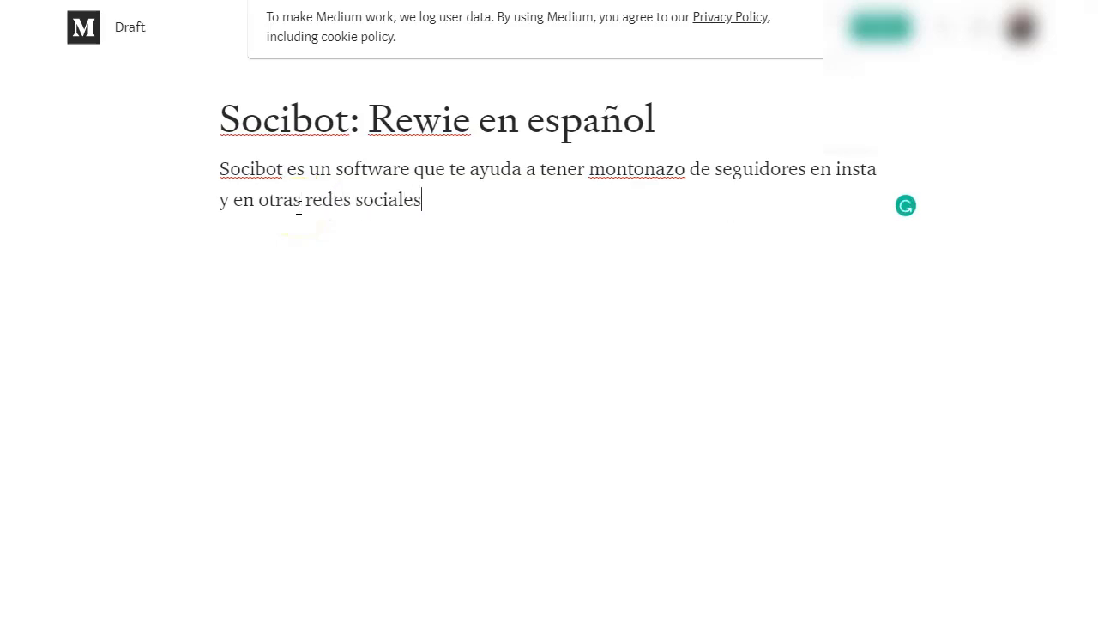
Add a second paragraph reading "Conviértete en un “INFLUENCER” de los buenos sin sudar para ganar segudores.".
{"action": "key", "text": "Return"}
{"action": "type", "text": "Conviértete en un "}
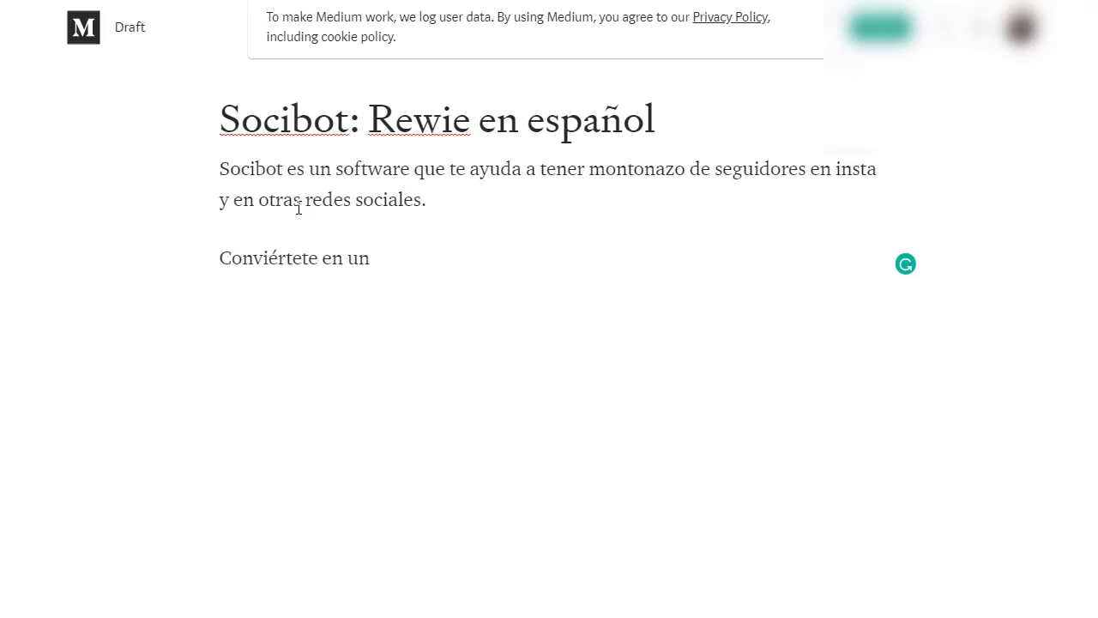
{"action": "type", "text": "“INF"}
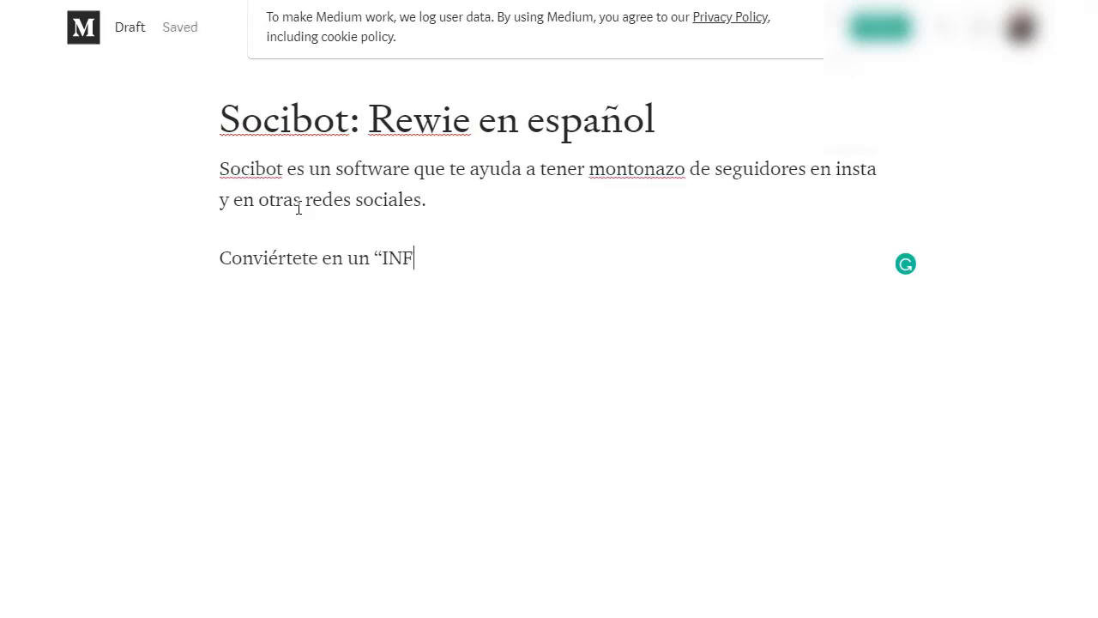
{"action": "type", "text": "LUENCER” de los "}
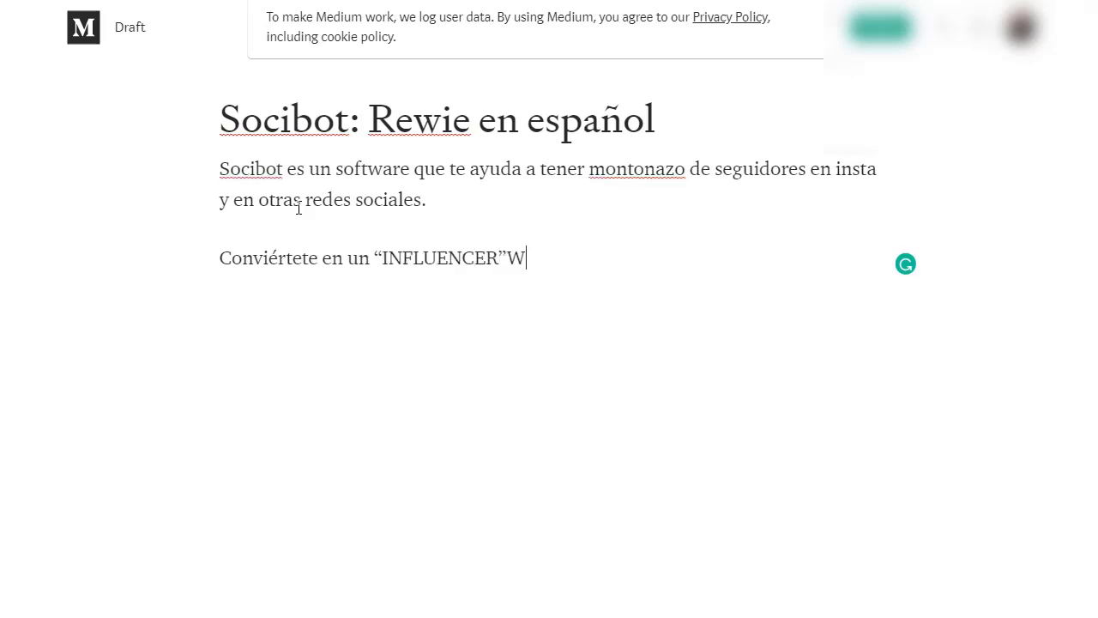
{"action": "type", "text": "buenos sin suda"}
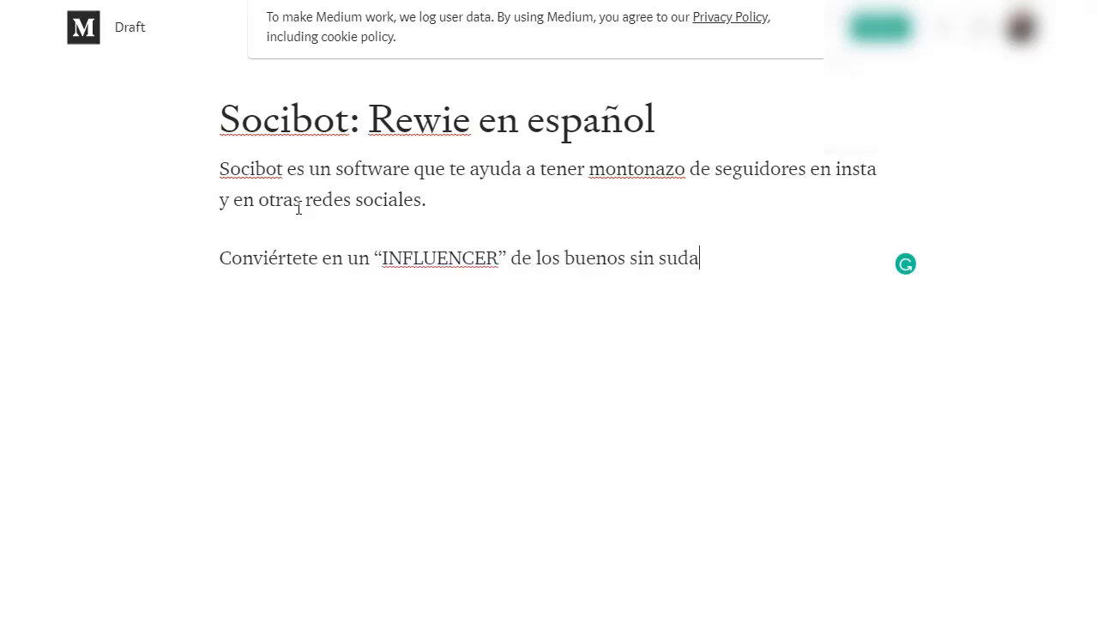
{"action": "type", "text": "r para ganar"}
{"action": "type", "text": " s"}
{"action": "key", "text": "BackSpace"}
{"action": "key", "text": "BackSpace"}
{"action": "key", "text": "BackSpace"}
{"action": "type", "text": "ar segu"}
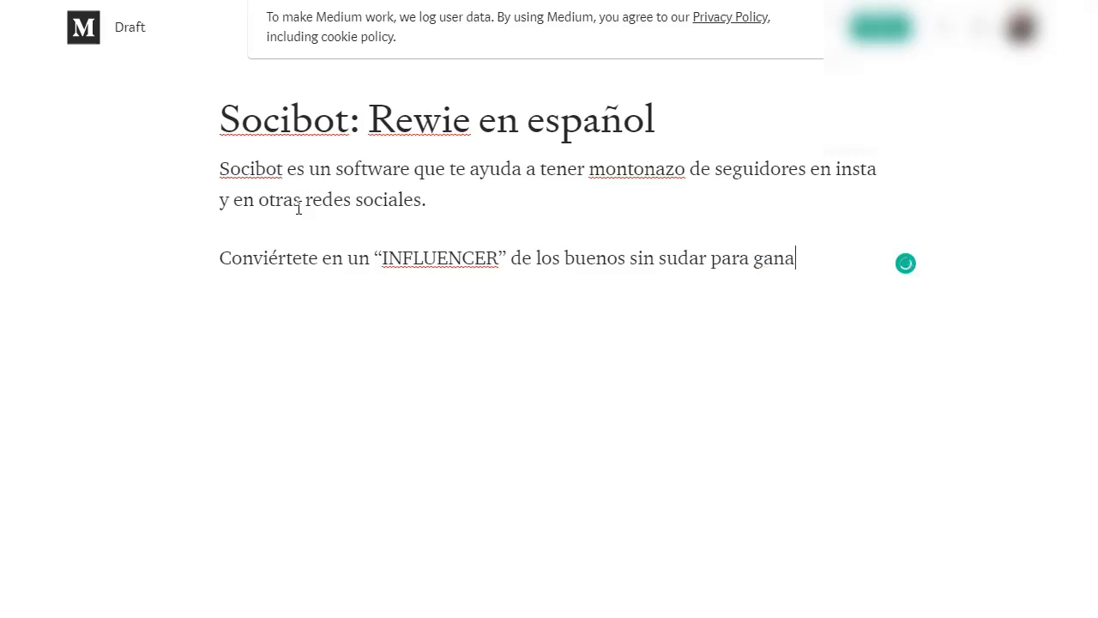
{"action": "type", "text": "dores."}
Leave a blank paragraph, add the line "Como funciona:" and start a new paragraph below it.
{"action": "key", "text": "Return"}
{"action": "key", "text": "Return"}
{"action": "type", "text": "Como"}
{"action": "type", "text": " gfu"}
{"action": "key", "text": "BackSpace"}
{"action": "key", "text": "BackSpace"}
{"action": "key", "text": "BackSpace"}
{"action": "type", "text": "funciona:"}
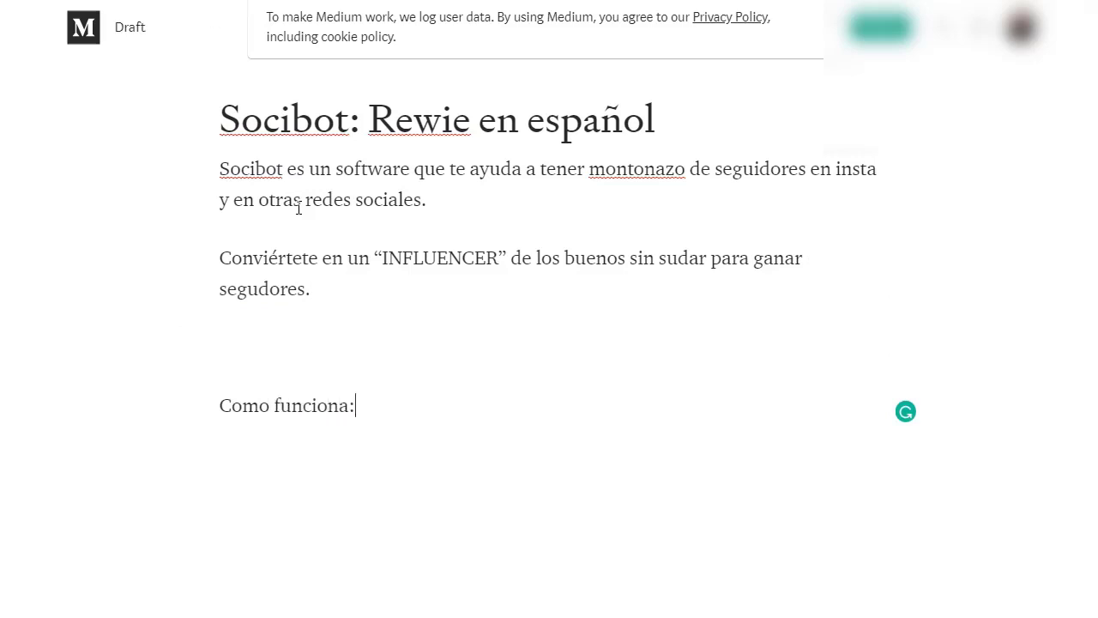
{"action": "key", "text": "Return"}
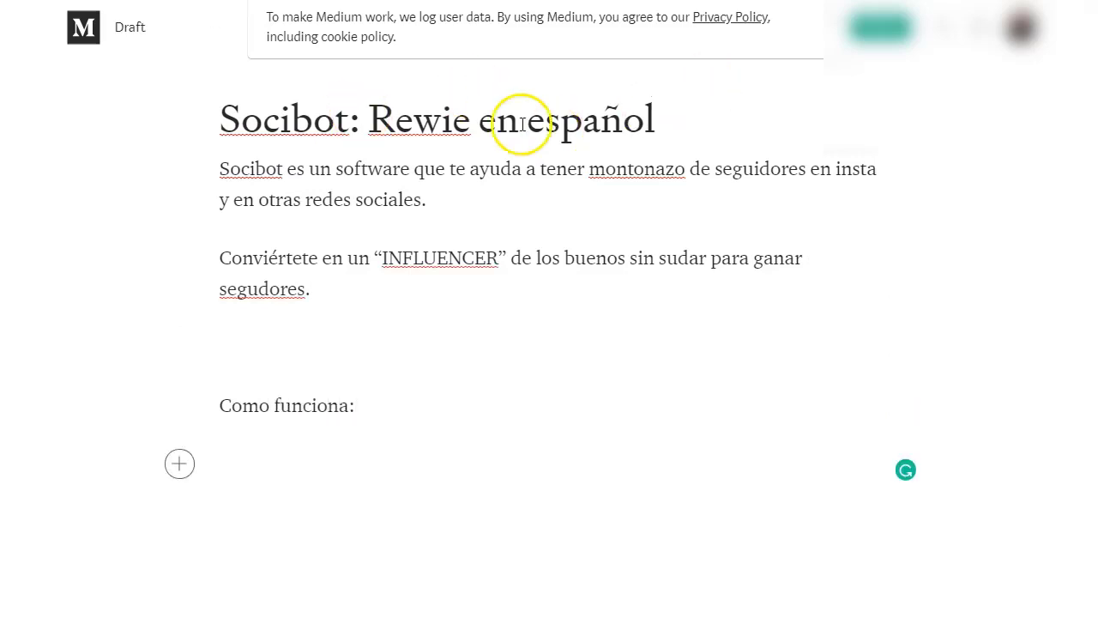
Examine the story title's keywords one by one: the product name, the review term and the language.
{"action": "left_click", "coordinate": [248, 123]}
{"action": "left_click_drag", "start_coordinate": [247, 123], "coordinate": [343, 123]}
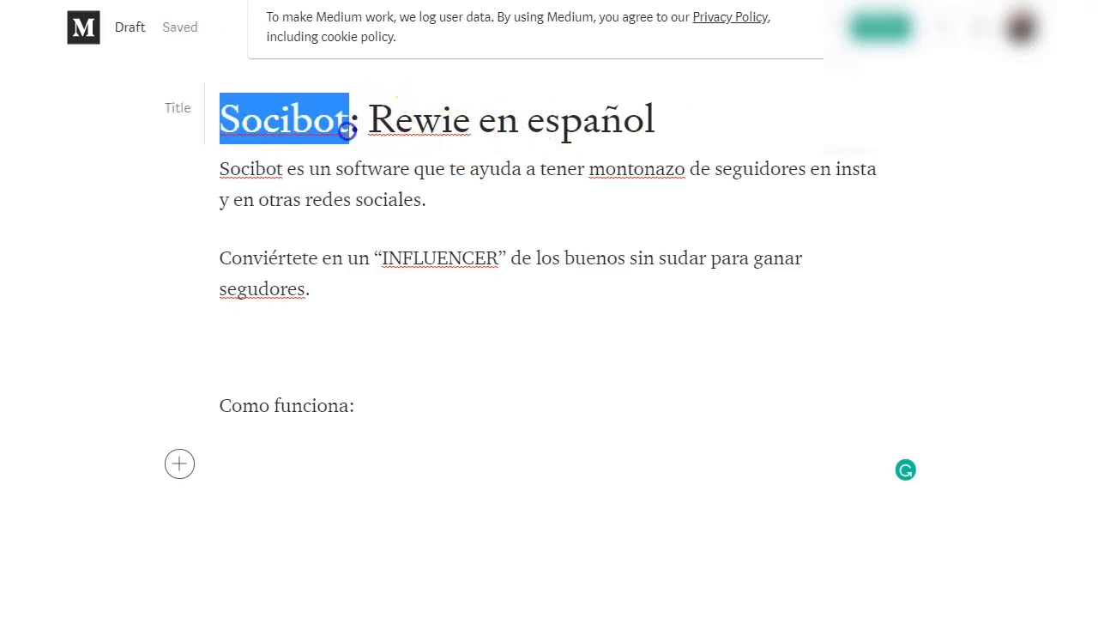
{"action": "left_click", "coordinate": [389, 206]}
{"action": "double_click", "coordinate": [402, 115]}
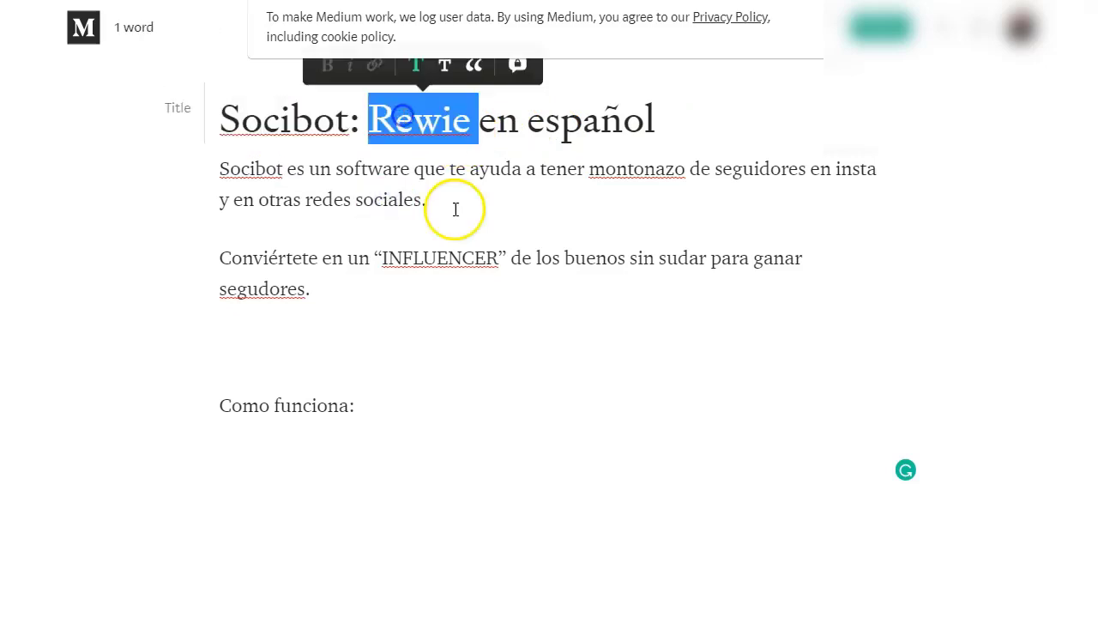
{"action": "left_click", "coordinate": [692, 104]}
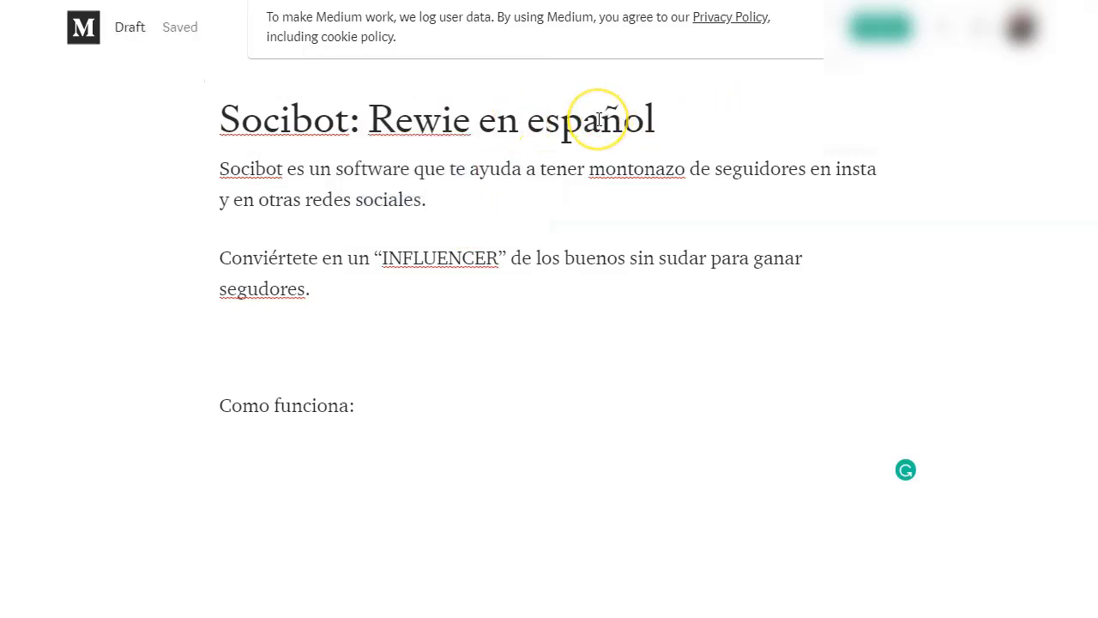
{"action": "left_click", "coordinate": [600, 118]}
{"action": "left_click", "coordinate": [586, 283]}
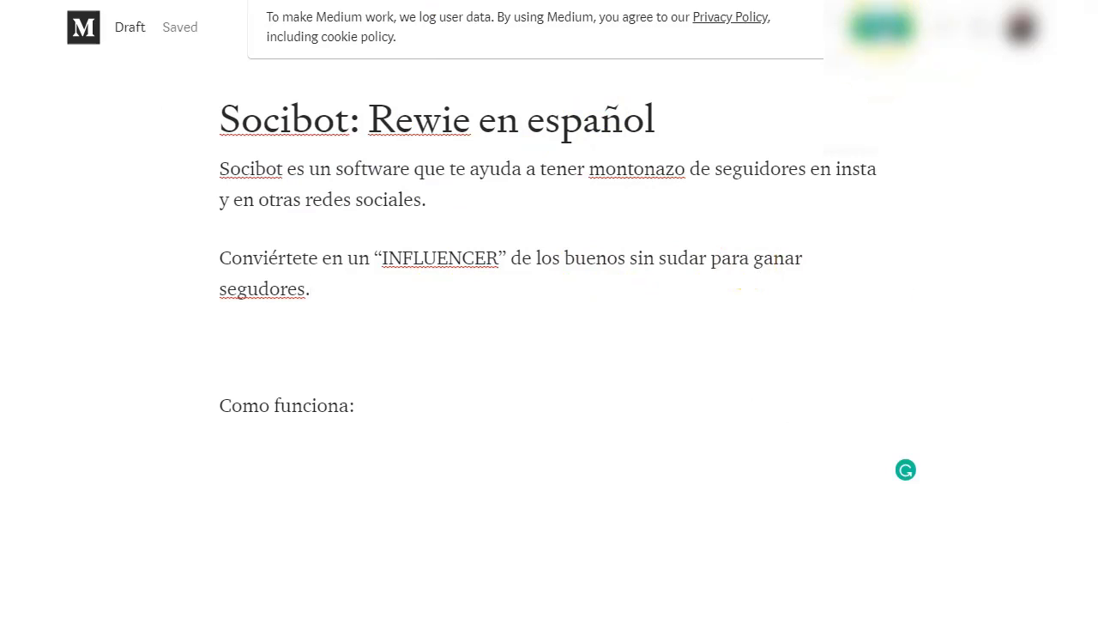
Return to the JVZoo affiliate information page for MyTrafficJacker 2.0 Pro and clear the text selection in its heading.
{"action": "left_click", "coordinate": [824, 26]}
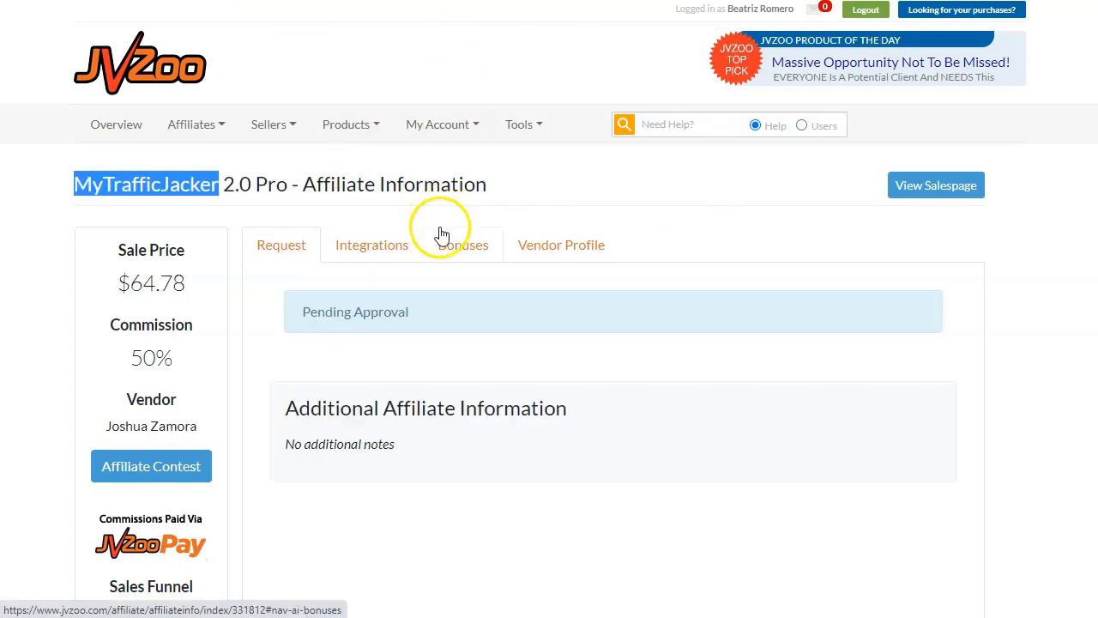
{"action": "left_click", "coordinate": [250, 184]}
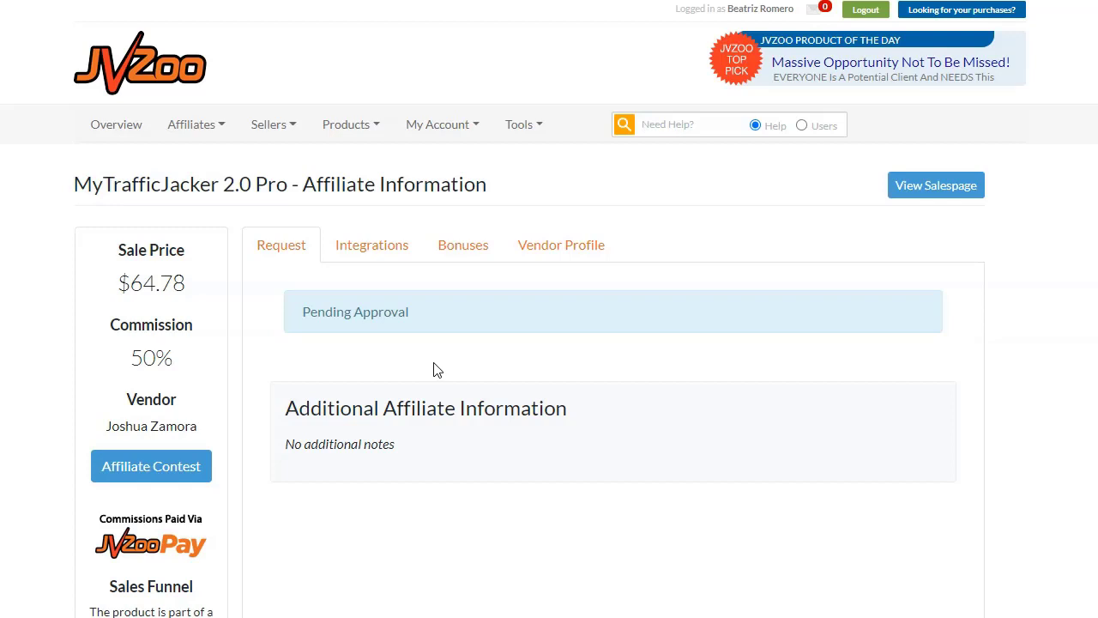
{"action": "left_click", "coordinate": [666, 127]}
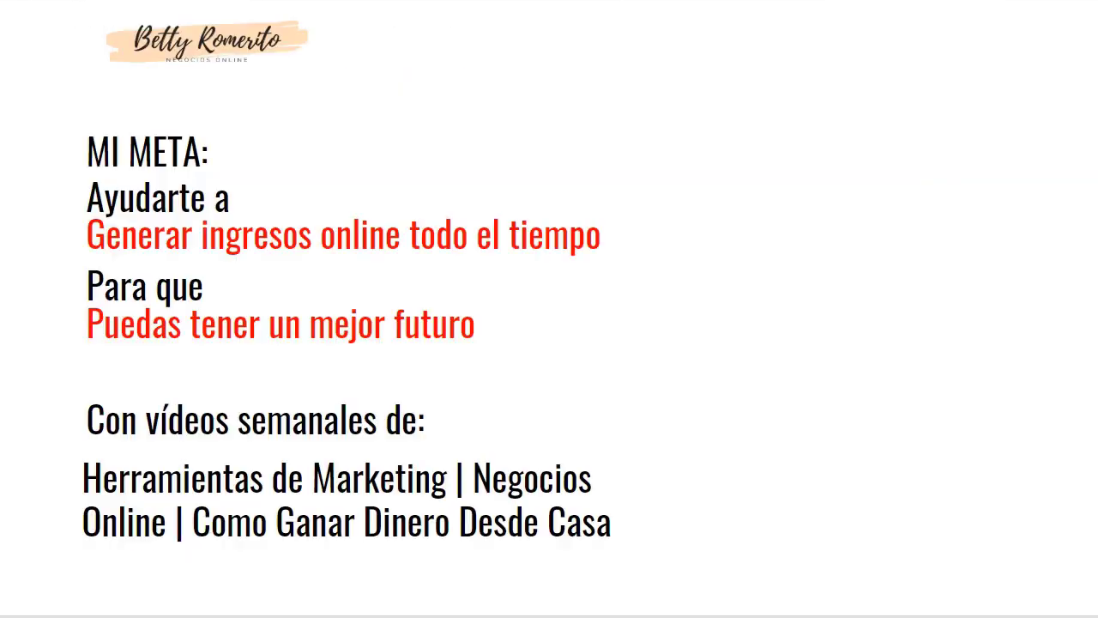
{"action": "left_click", "coordinate": [205, 412]}
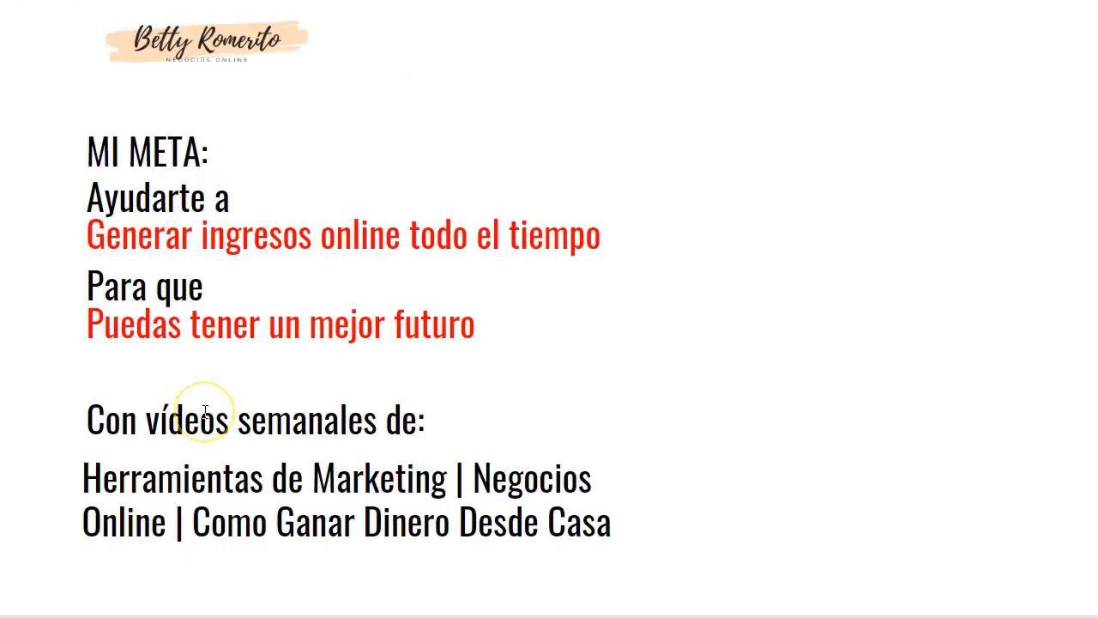